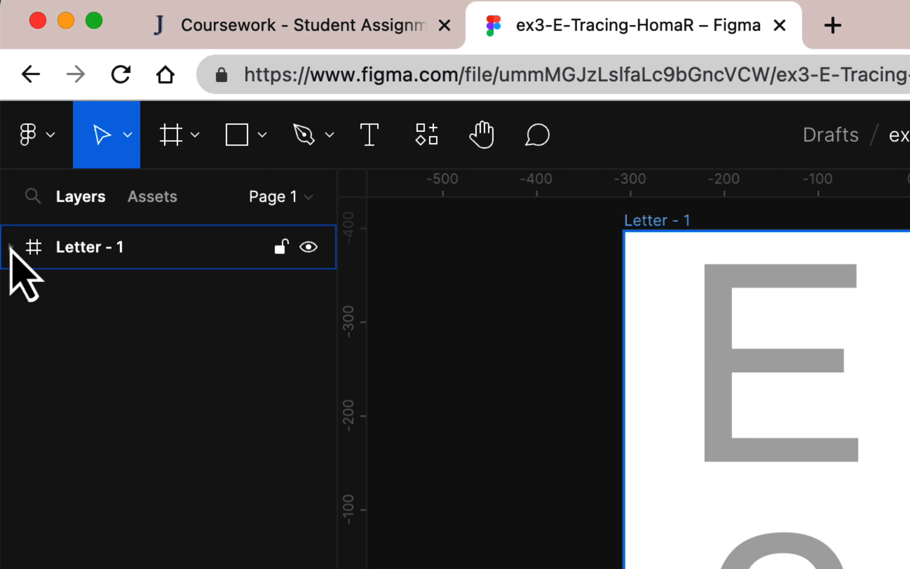
Step: Expand the Letter - 1 frame in the layer list to see its contents, leaving nothing selected
{"action": "left_click", "coordinate": [10, 247]}
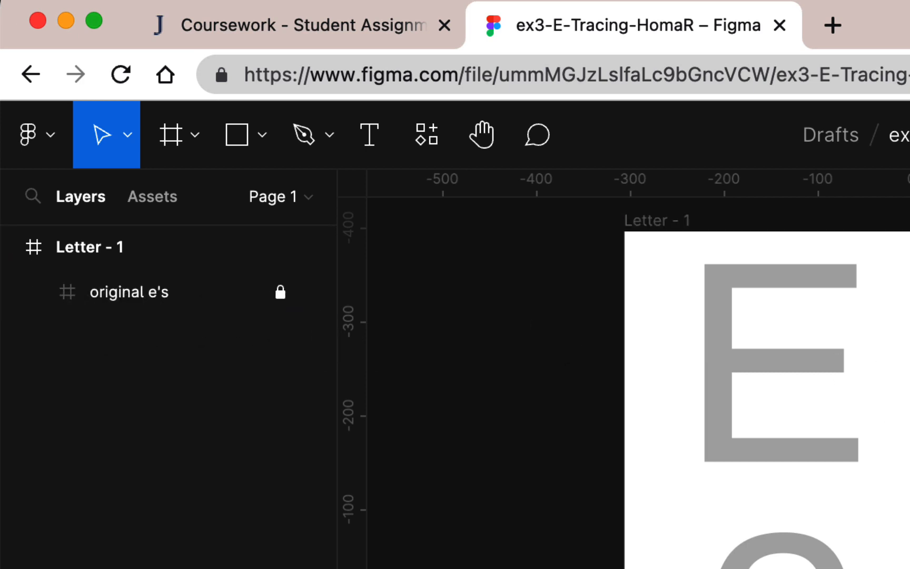
{"action": "left_click", "coordinate": [100, 243]}
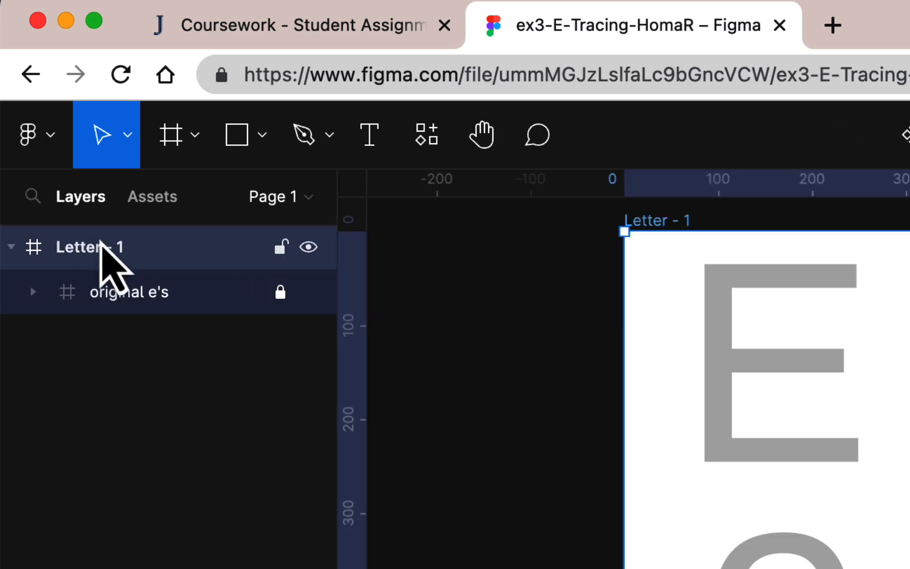
{"action": "left_click", "coordinate": [507, 331]}
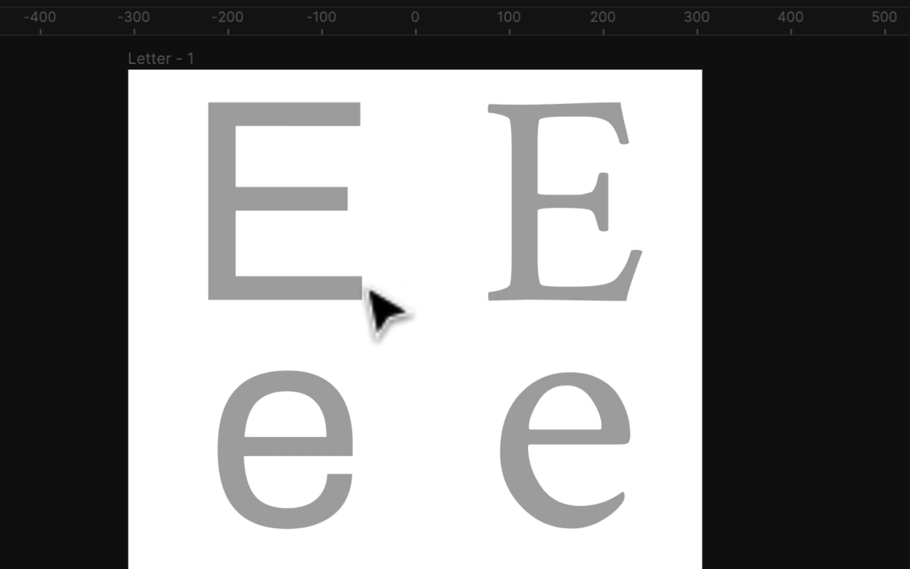
Step: Start a Pen tool path on the sans-serif capital E, tracing its top edge, the stem's outer side and the bottom edge with straight segments
{"action": "scroll", "coordinate": [371, 290], "scroll_direction": "up", "scroll_amount": 5}
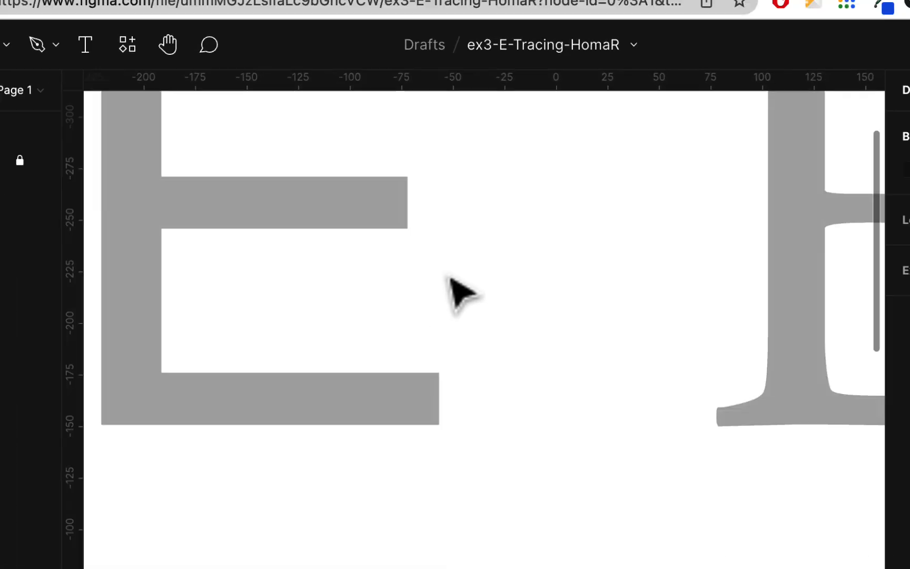
{"action": "scroll", "coordinate": [449, 277], "scroll_direction": "up", "scroll_amount": 3}
{"action": "scroll", "coordinate": [449, 278], "scroll_direction": "left", "scroll_amount": 3}
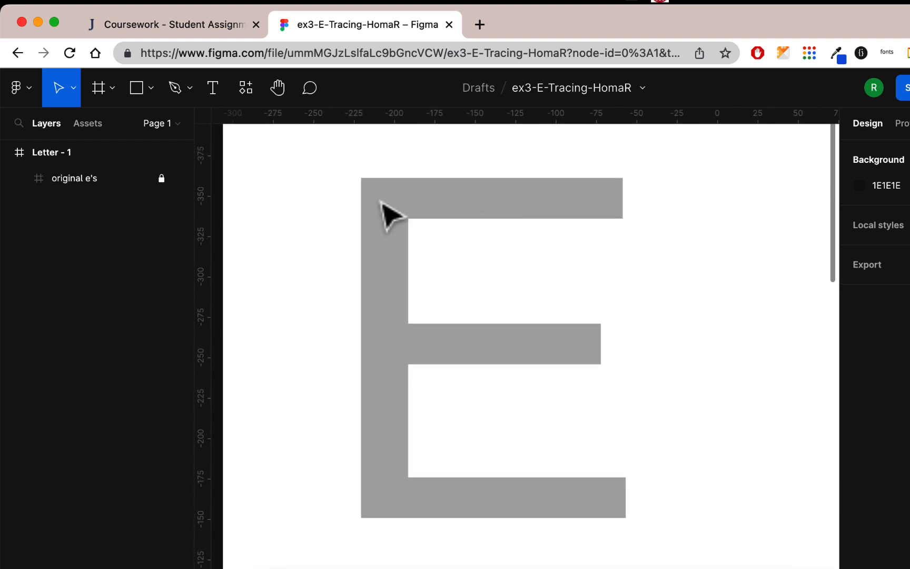
{"action": "left_click", "coordinate": [175, 88]}
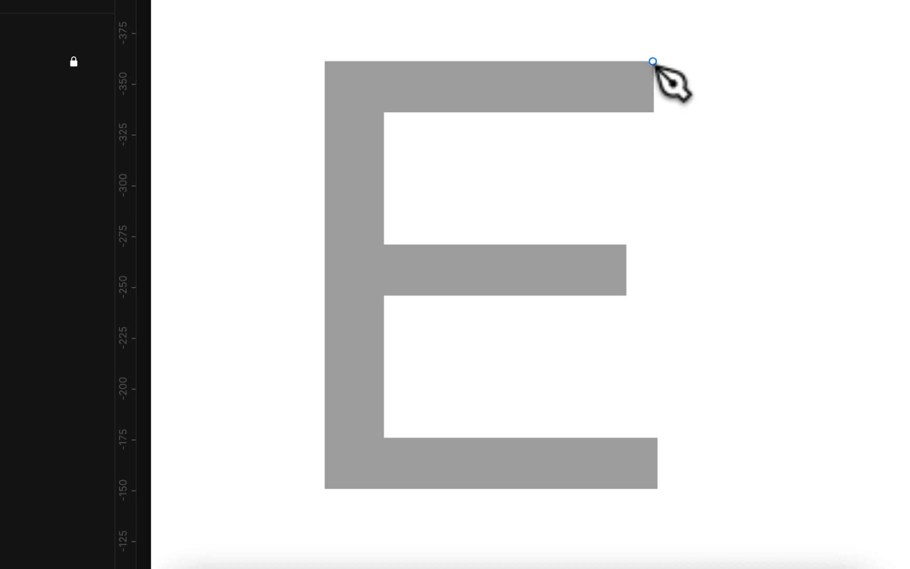
{"action": "left_click", "coordinate": [653, 62]}
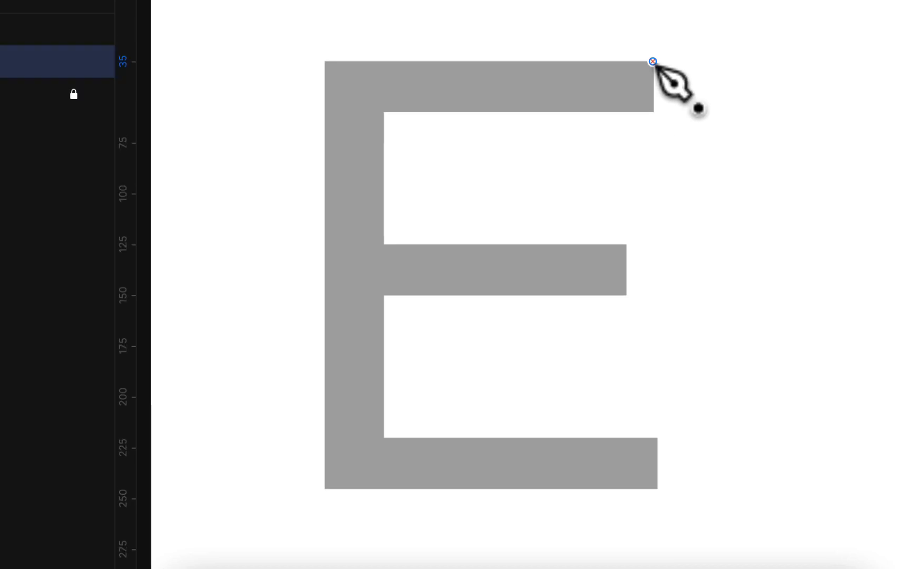
{"action": "left_click", "coordinate": [323, 61]}
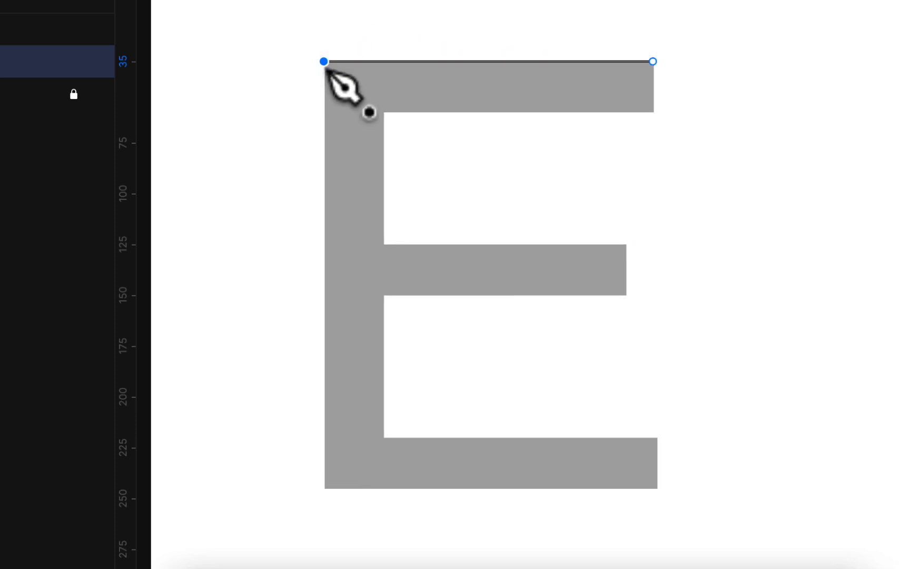
{"action": "left_click", "coordinate": [324, 485]}
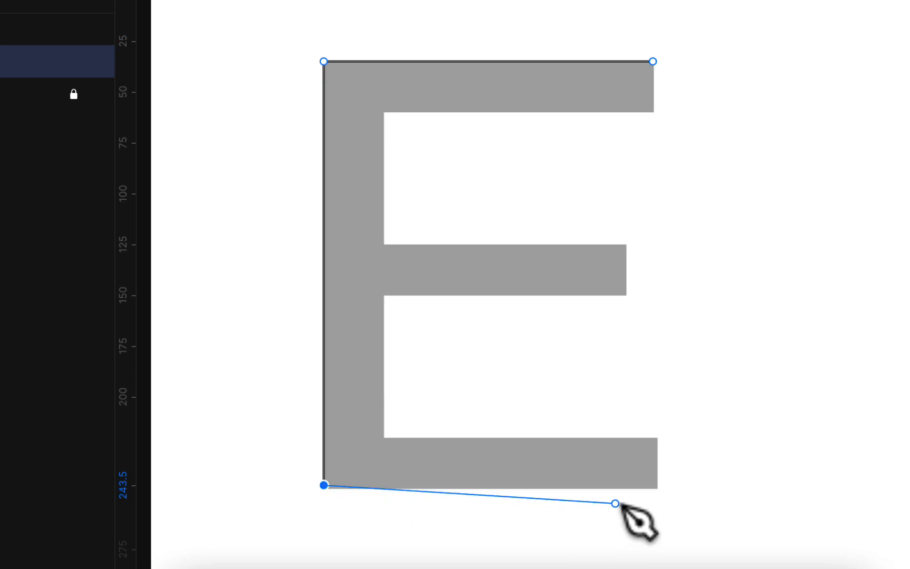
{"action": "left_click", "coordinate": [652, 485]}
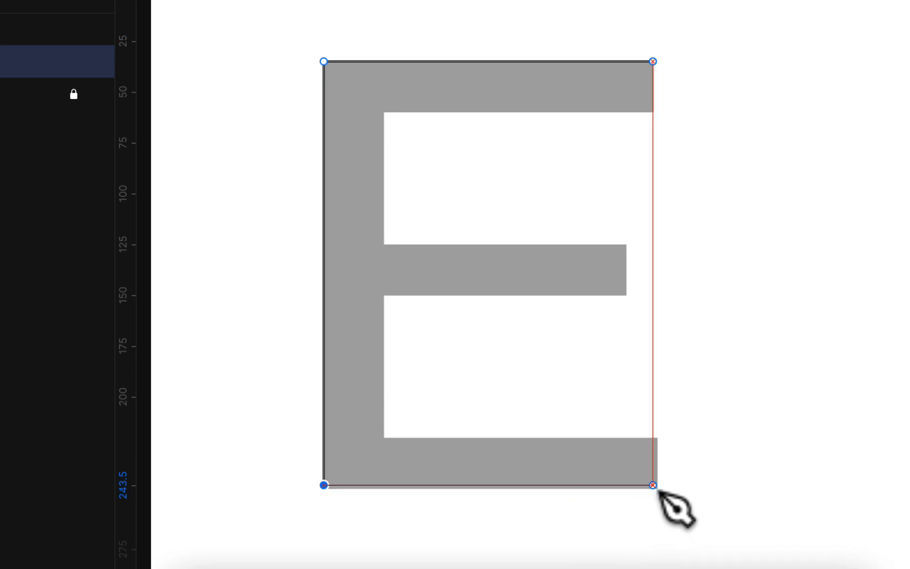
{"action": "left_click", "coordinate": [652, 485]}
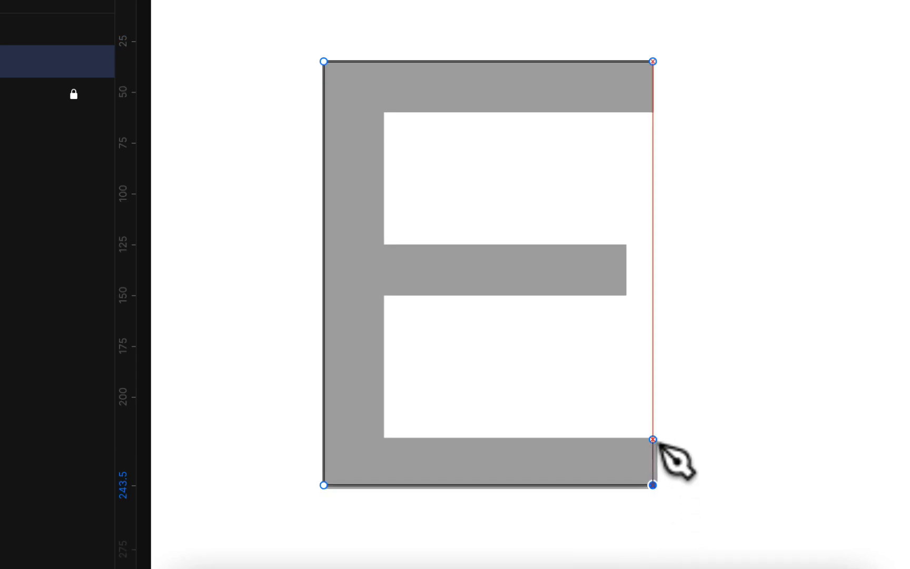
Step: Continue the path around the E's lower arm, middle arm and upper arm underside, closing it at the starting point
{"action": "left_click", "coordinate": [653, 439]}
{"action": "left_click", "coordinate": [384, 439]}
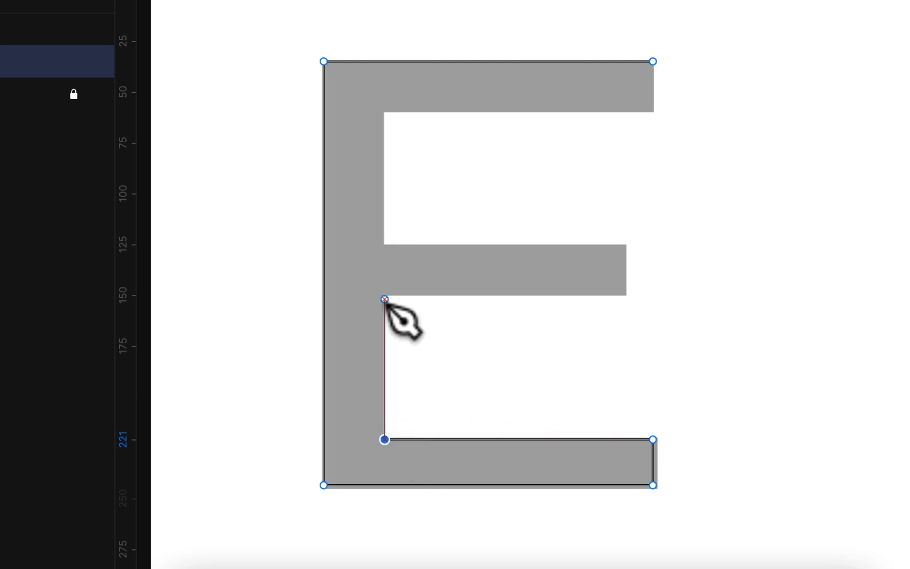
{"action": "left_click", "coordinate": [385, 296]}
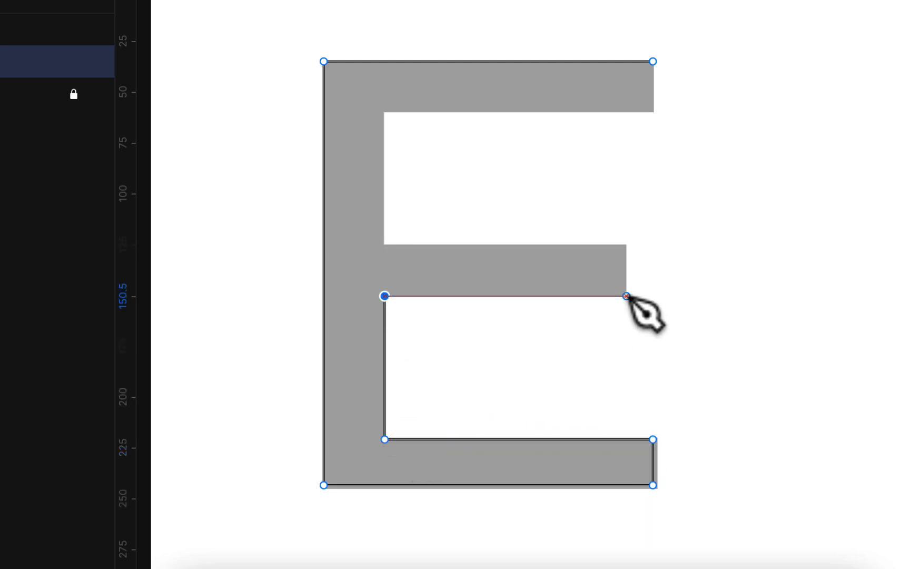
{"action": "left_click", "coordinate": [626, 296]}
{"action": "left_click", "coordinate": [626, 244]}
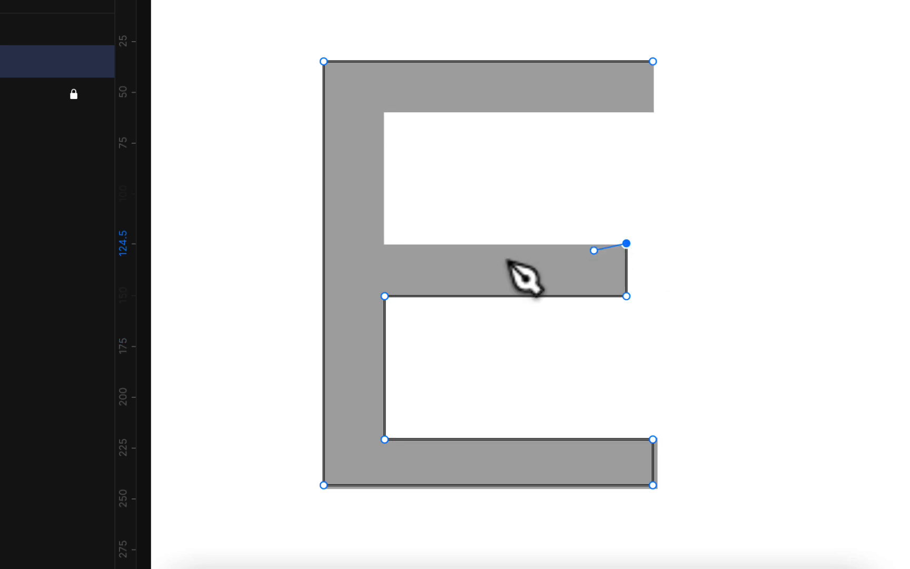
{"action": "left_click", "coordinate": [384, 244]}
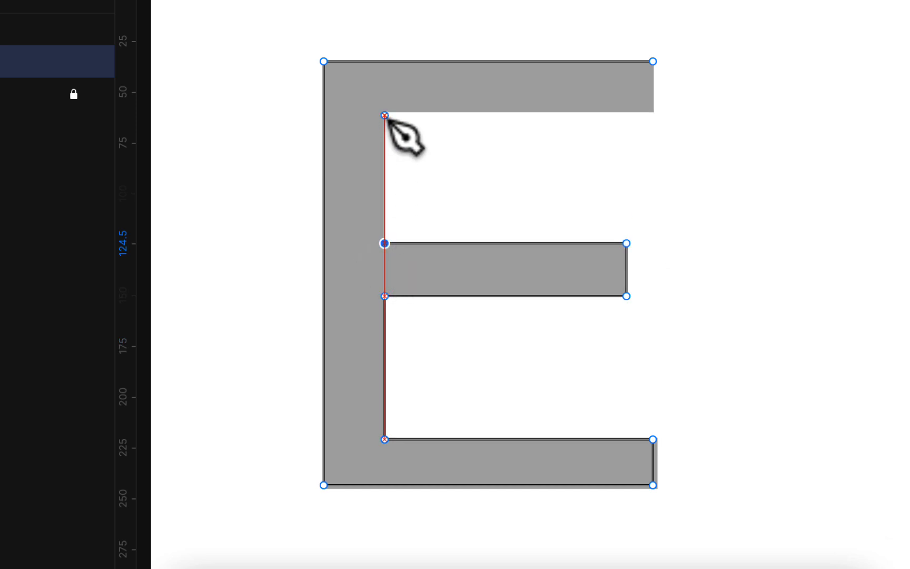
{"action": "left_click", "coordinate": [384, 111]}
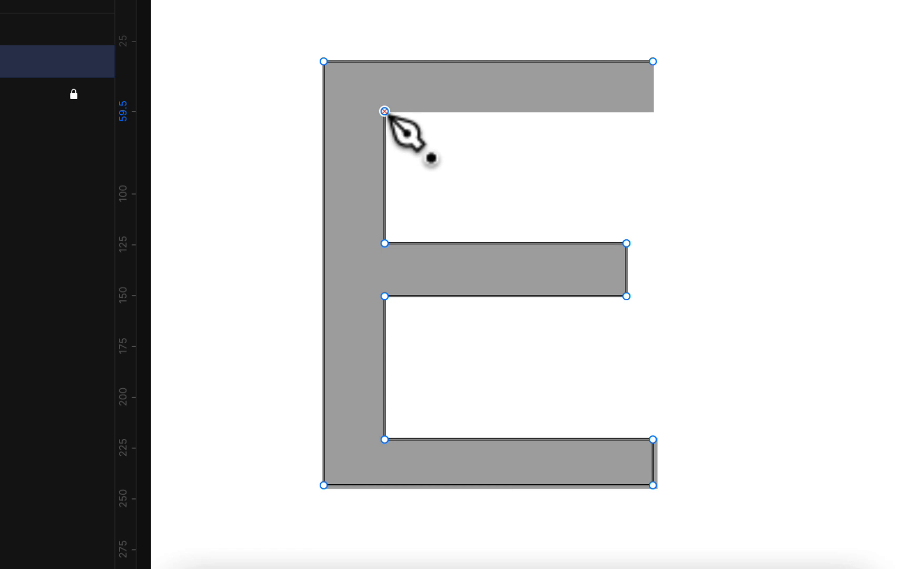
{"action": "left_click", "coordinate": [653, 111]}
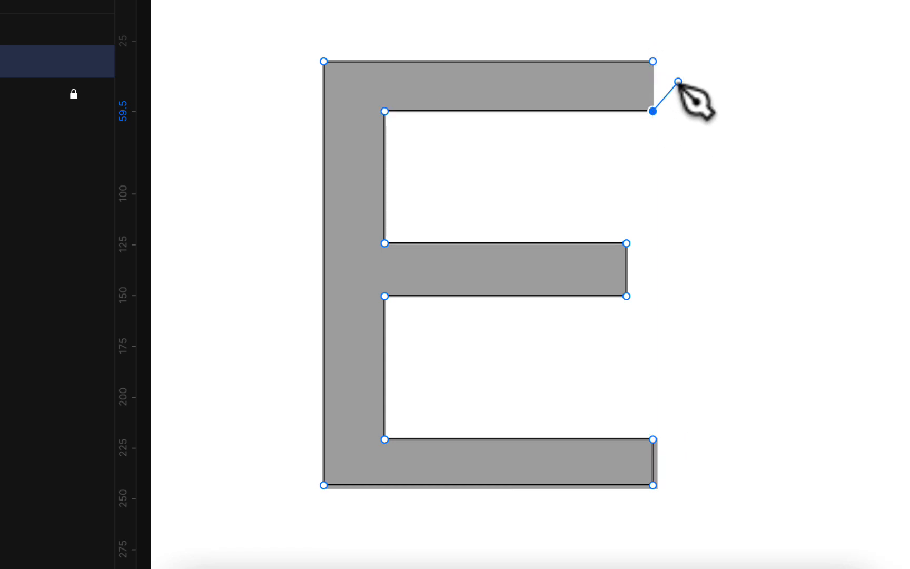
{"action": "left_click", "coordinate": [653, 61]}
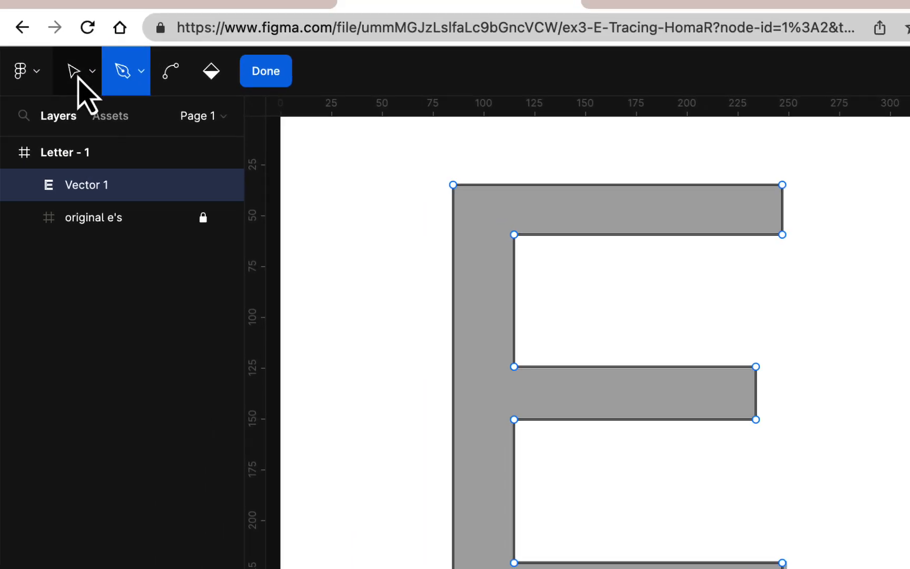
Step: Nudge the traced E's bottom corner points down and its lower arm's end points right to match the grey letter, and finish vector editing
{"action": "left_click", "coordinate": [77, 76]}
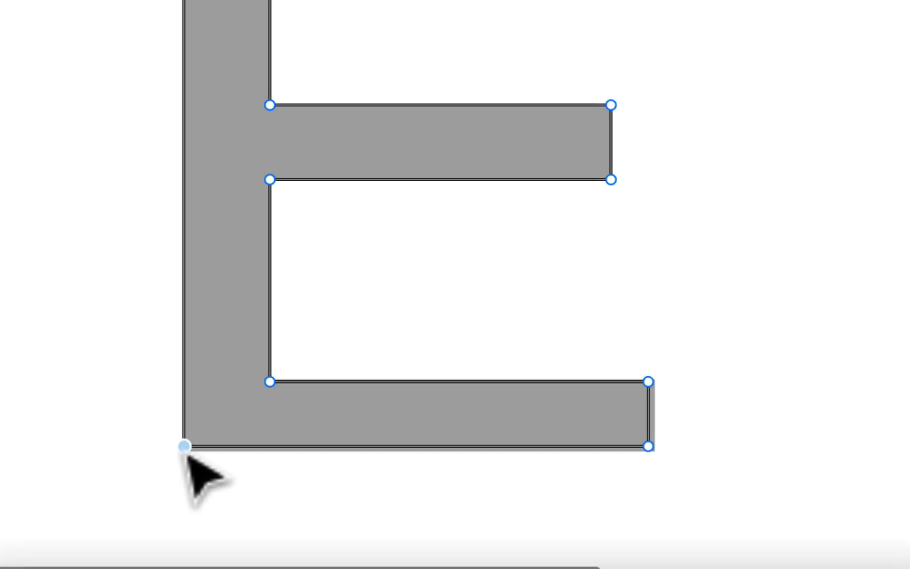
{"action": "left_click", "coordinate": [184, 446]}
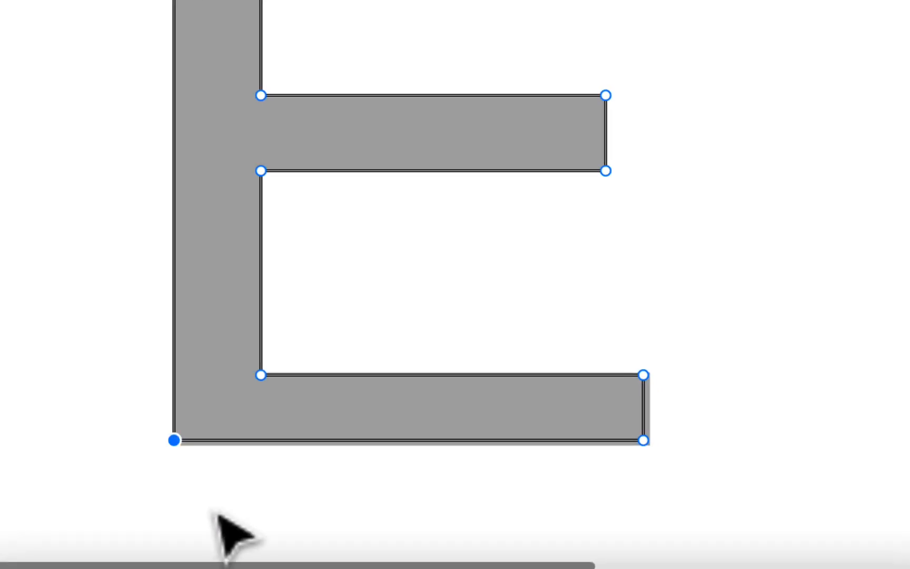
{"action": "key", "text": "Down"}
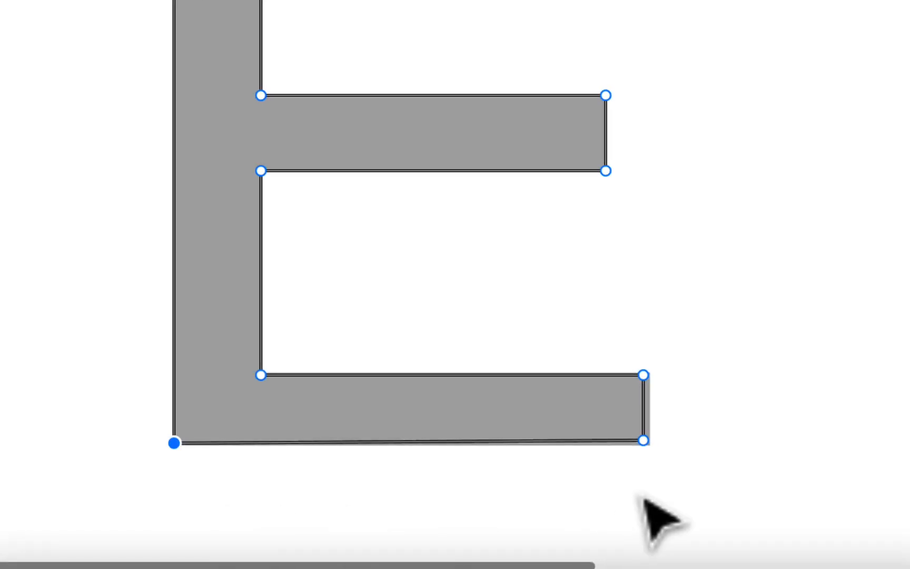
{"action": "left_click", "coordinate": [644, 443]}
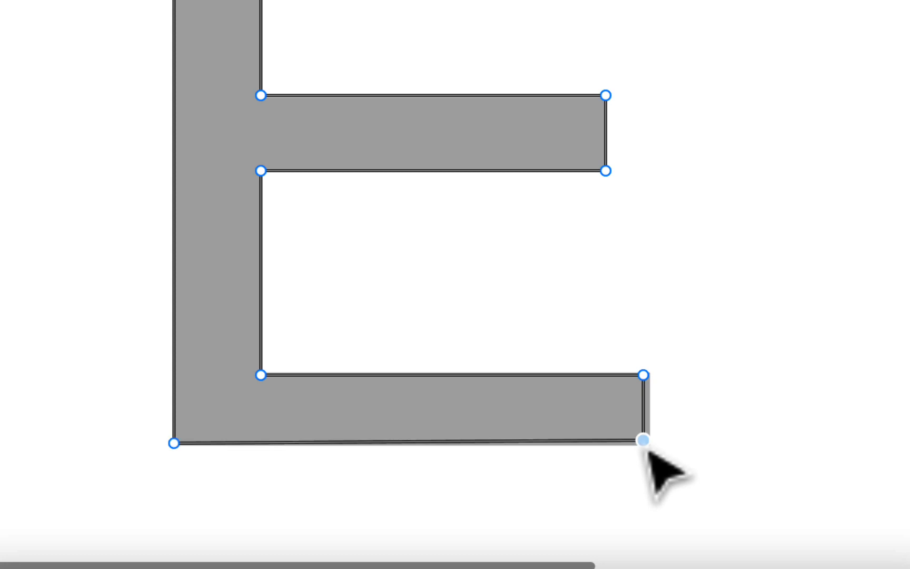
{"action": "key", "text": "Down"}
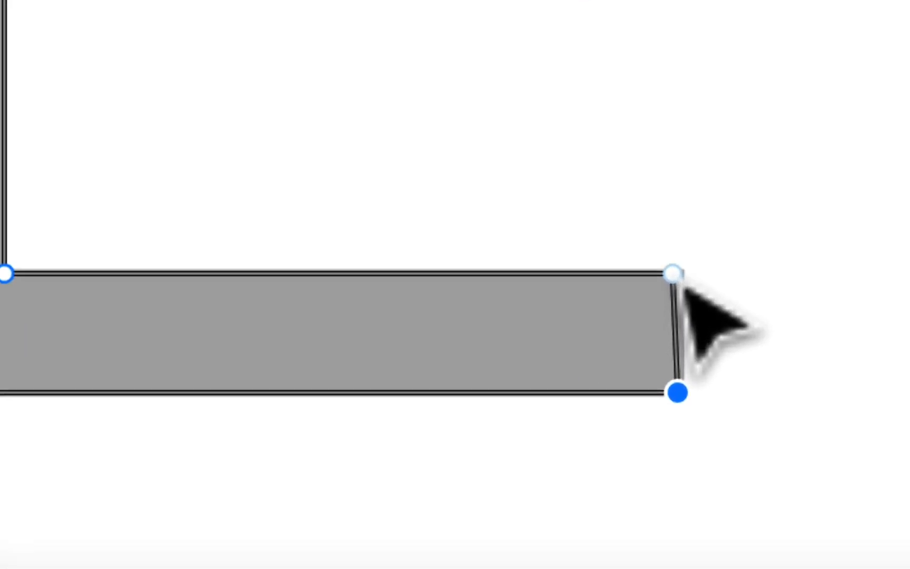
{"action": "left_click", "coordinate": [645, 377]}
{"action": "key", "text": "Right"}
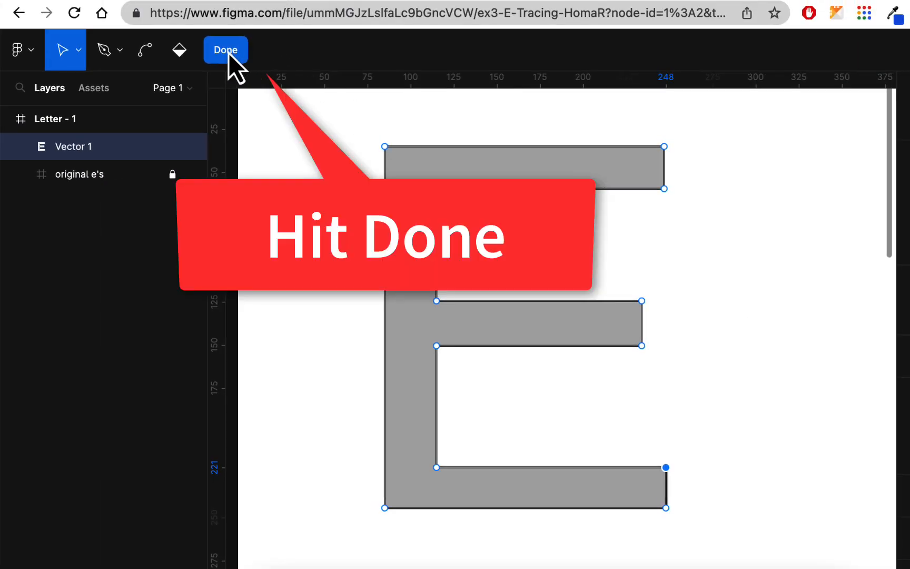
{"action": "left_click", "coordinate": [228, 53]}
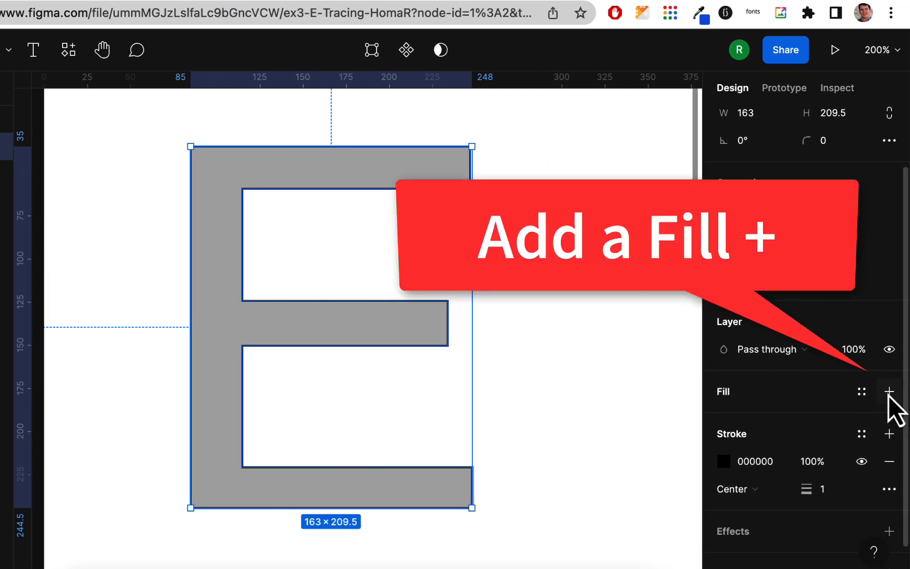
Step: Give the traced E a solid red fill of FC5E5E and remove its black stroke
{"action": "left_click", "coordinate": [889, 393]}
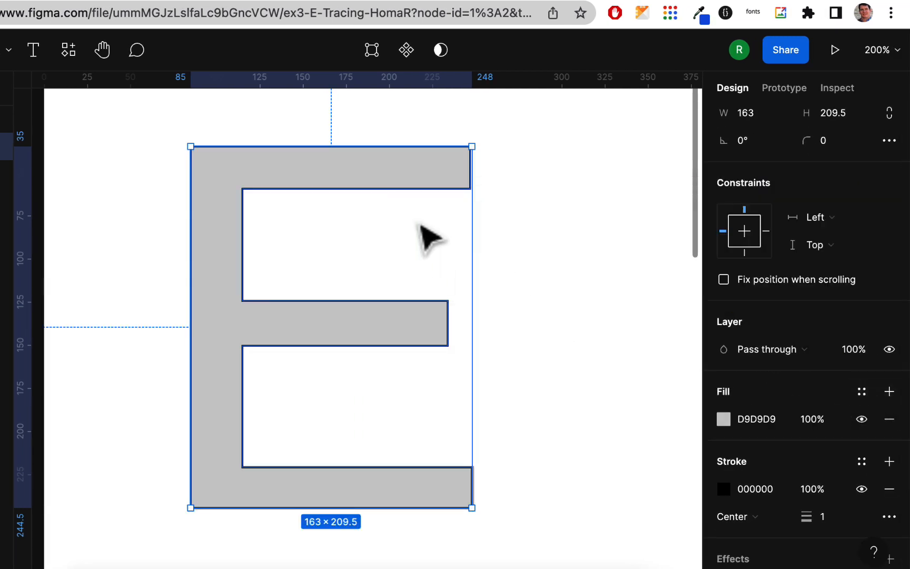
{"action": "left_click", "coordinate": [724, 419]}
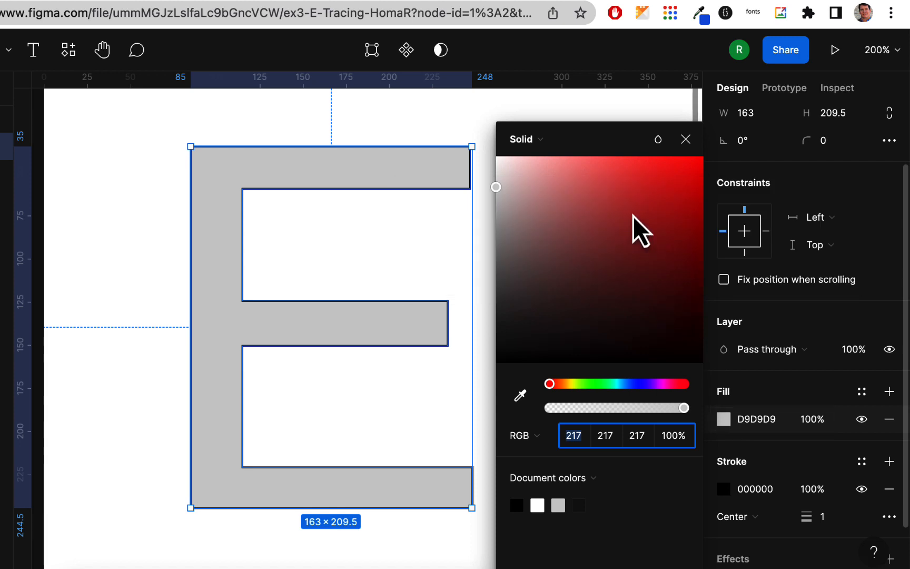
{"action": "left_click", "coordinate": [626, 159]}
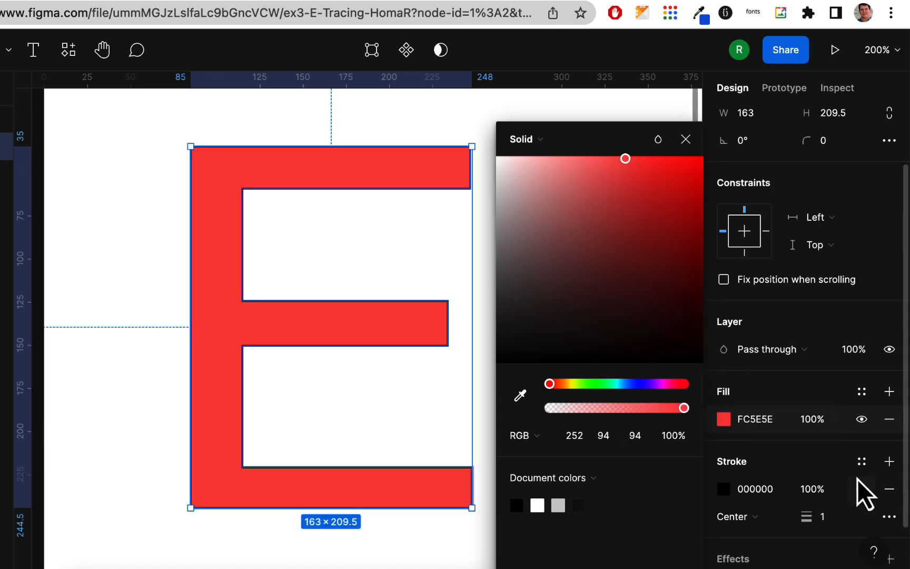
{"action": "left_click", "coordinate": [890, 490]}
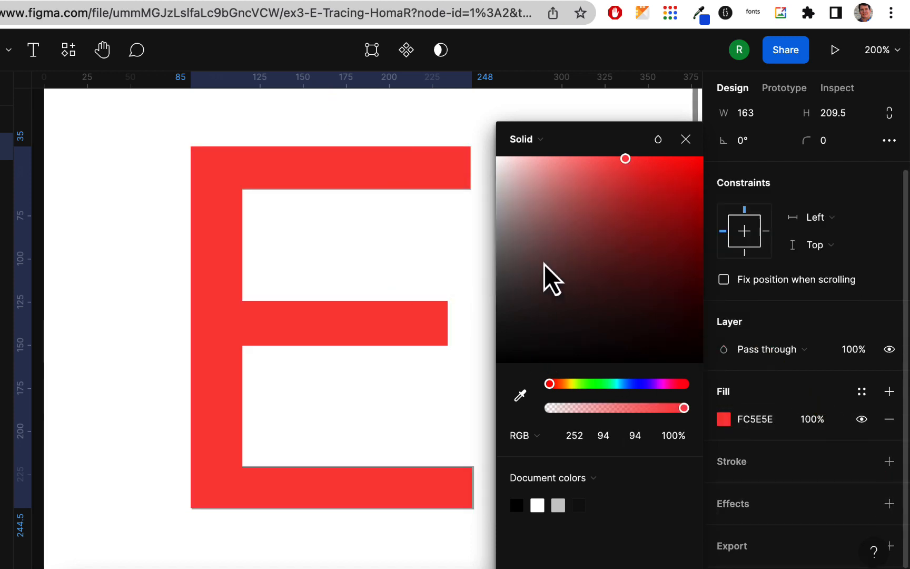
{"action": "left_click", "coordinate": [686, 139]}
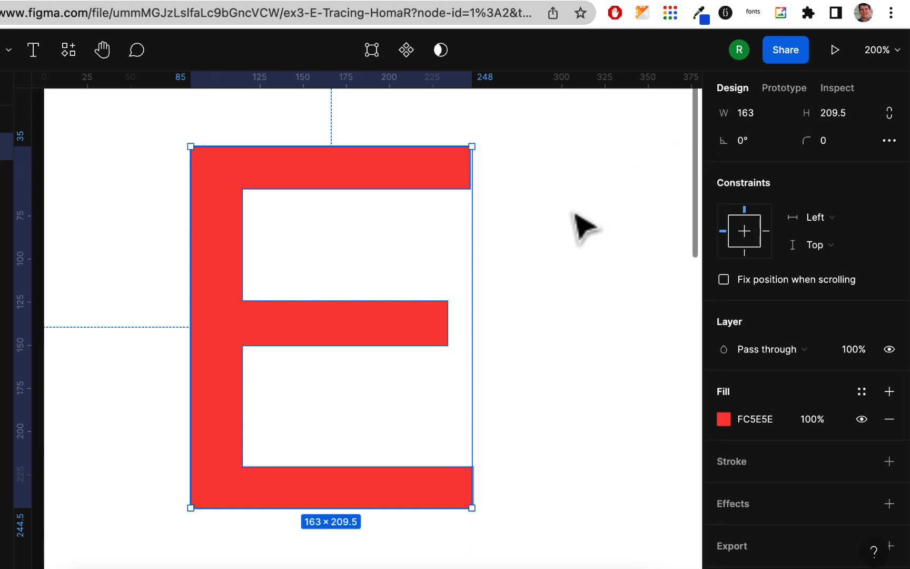
Step: Rename the traced E's vector layer as "E sans" and deselect it
{"action": "scroll", "coordinate": [584, 227], "scroll_direction": "down", "scroll_amount": 8}
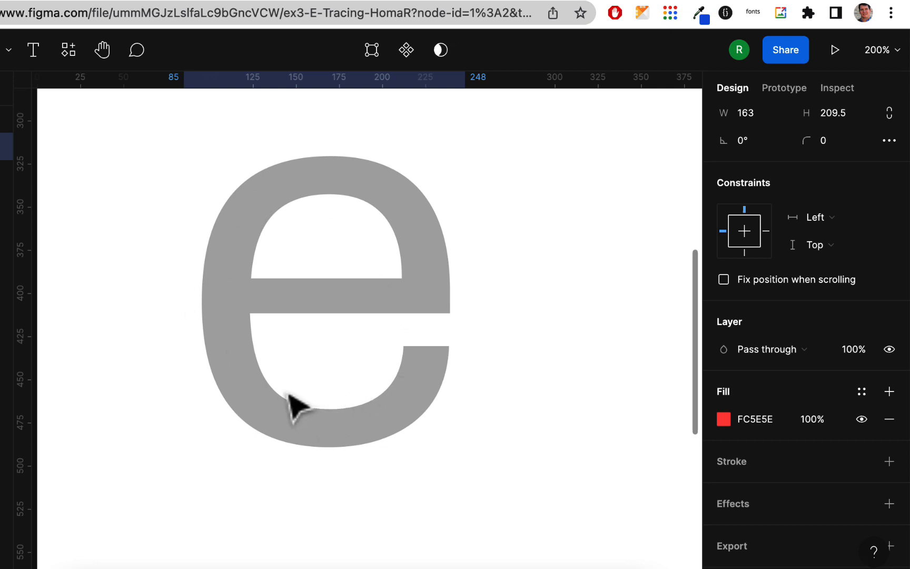
{"action": "double_click", "coordinate": [73, 147]}
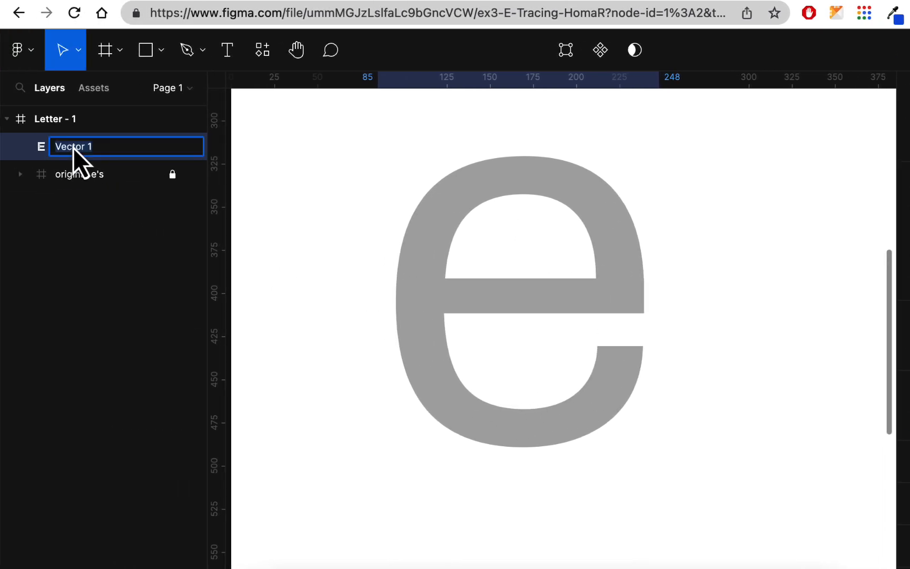
{"action": "type", "text": "E s"}
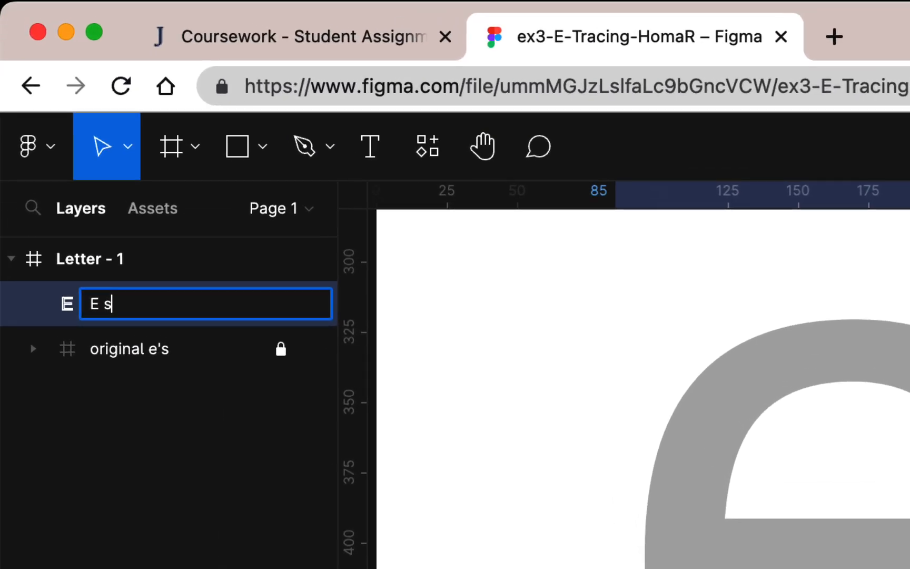
{"action": "type", "text": "ans"}
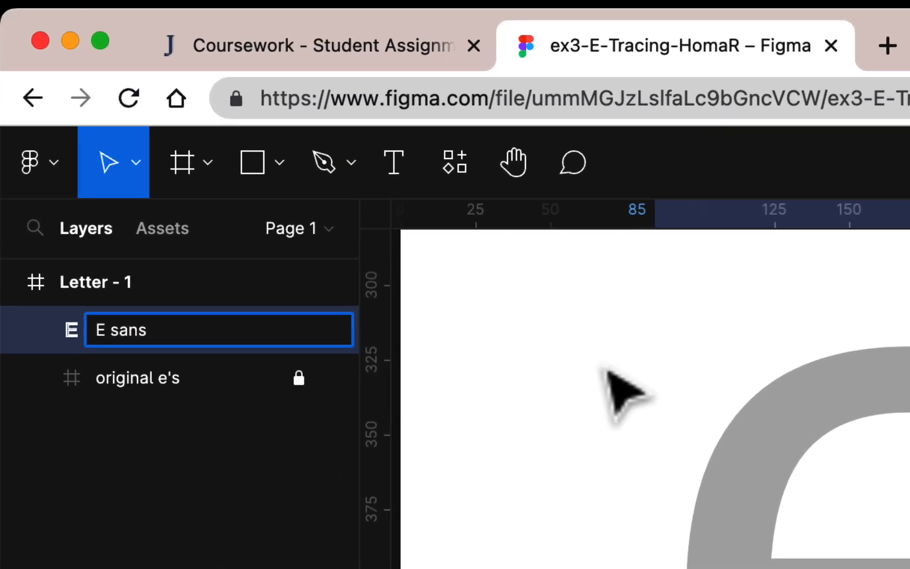
{"action": "left_click", "coordinate": [620, 386]}
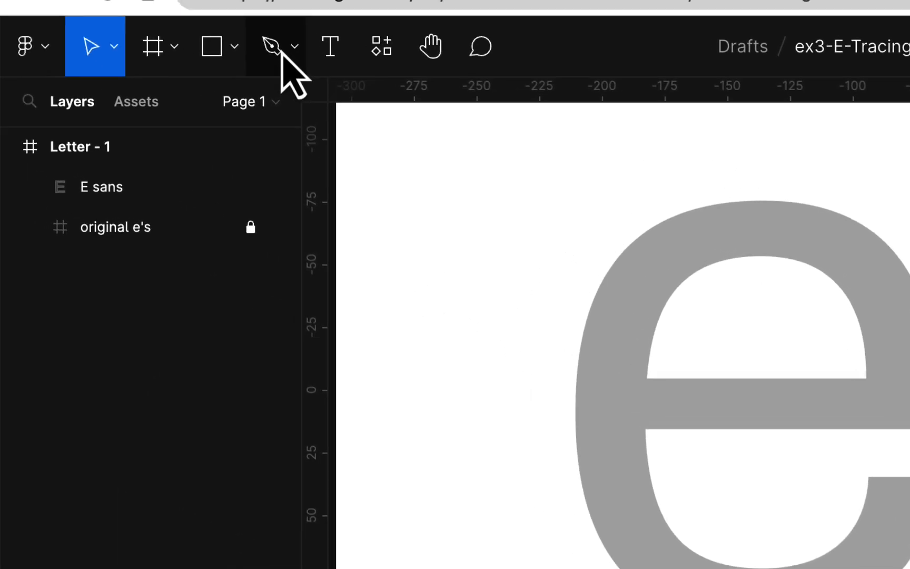
Step: Start a Pen path at the lowercase e's crossbar outer lower corner and curve it over the top to the letter's lower left side
{"action": "left_click", "coordinate": [274, 47]}
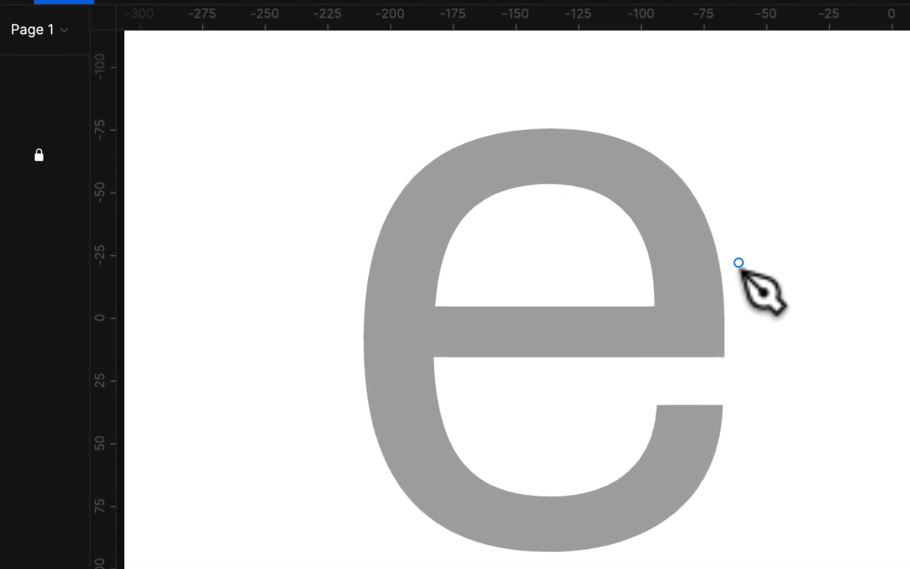
{"action": "left_click", "coordinate": [726, 359]}
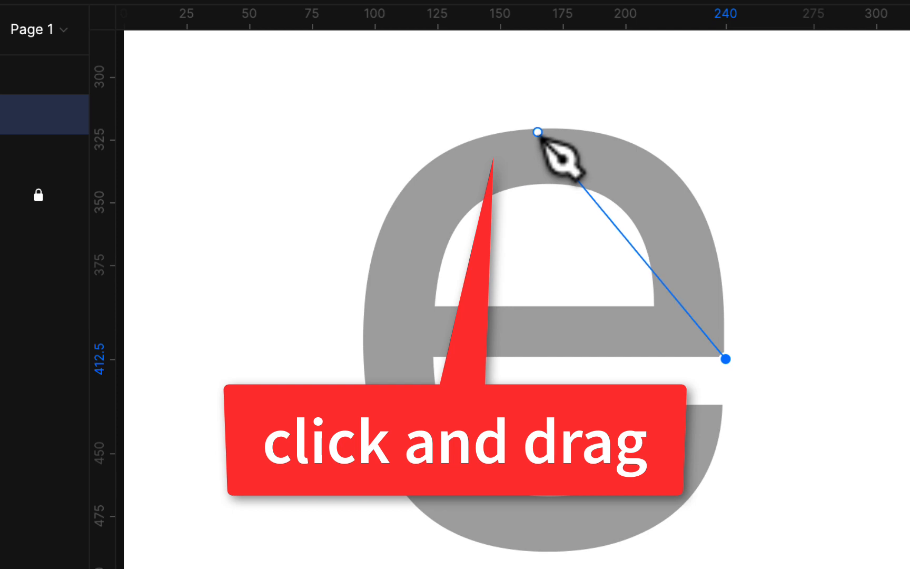
{"action": "left_click_drag", "start_coordinate": [537, 132], "coordinate": [310, 135]}
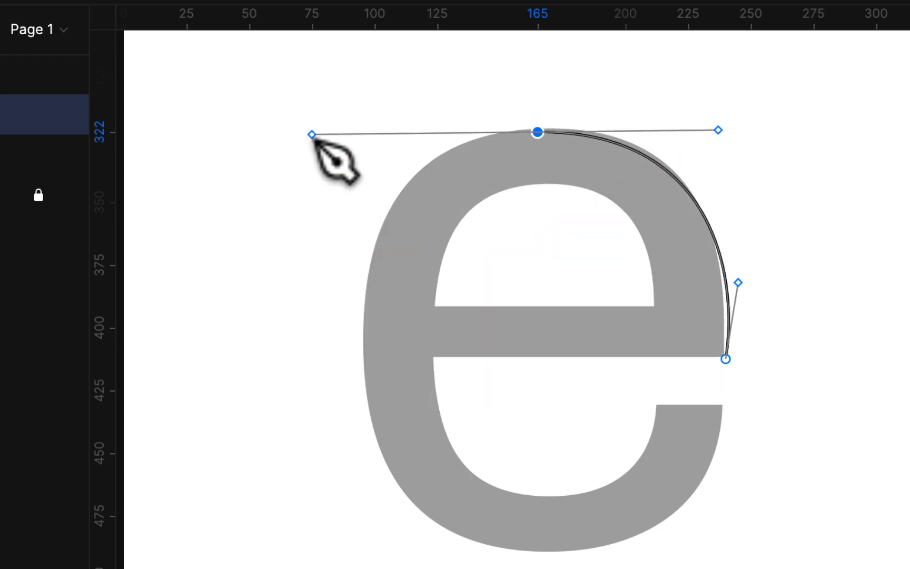
{"action": "key", "text": "Escape"}
{"action": "key", "text": "p"}
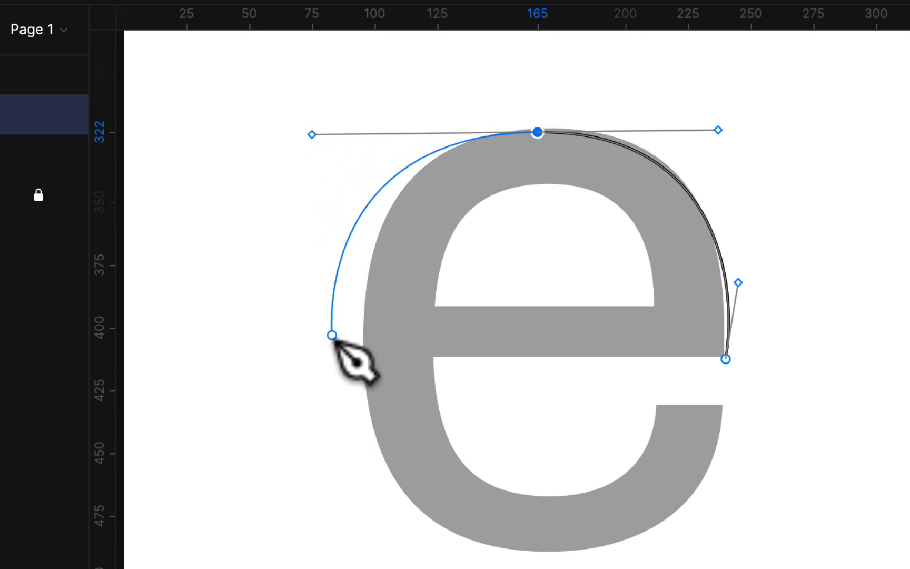
{"action": "left_click", "coordinate": [369, 412]}
{"action": "left_click_drag", "start_coordinate": [369, 412], "coordinate": [574, 551]}
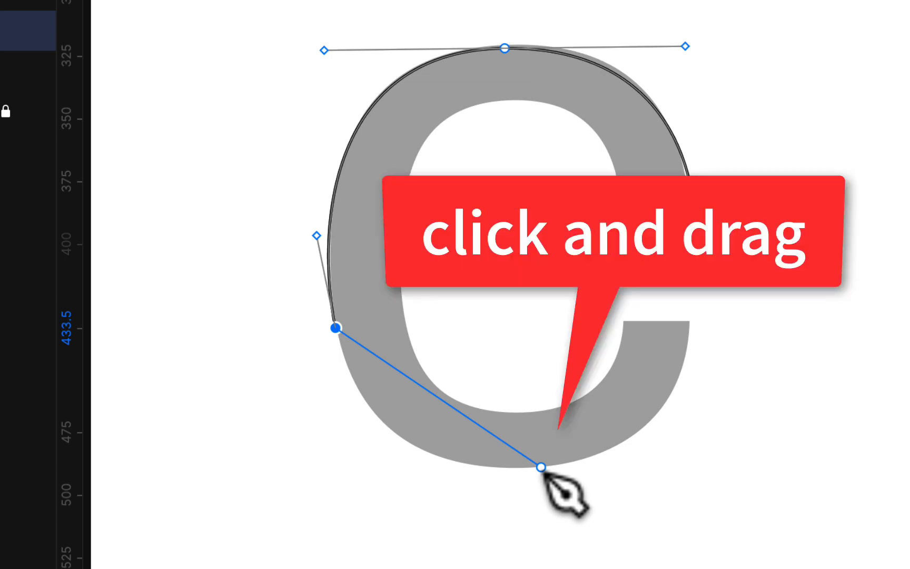
Step: Continue the path with a curve around the e's bottom and a straight segment across the flat end of its lower arm
{"action": "left_click_drag", "start_coordinate": [540, 467], "coordinate": [708, 439]}
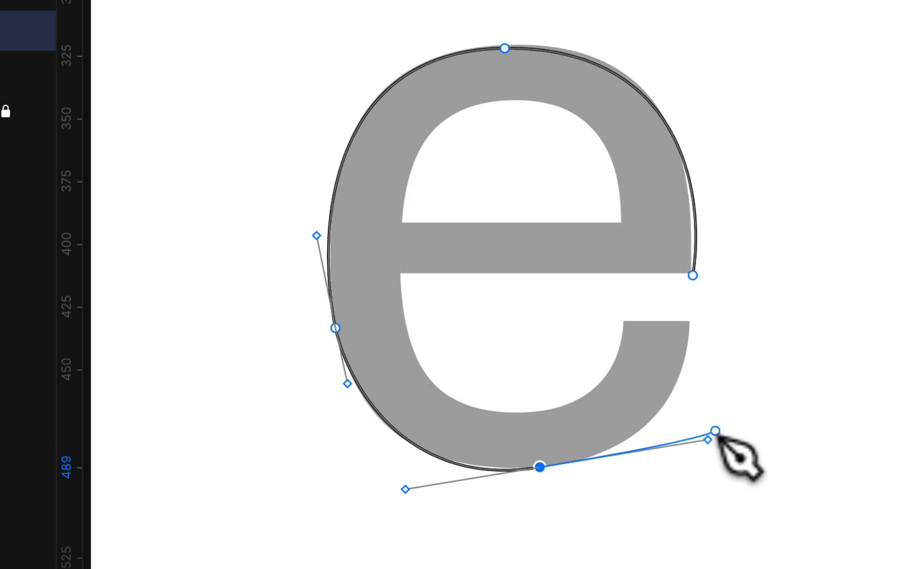
{"action": "left_click", "coordinate": [686, 320]}
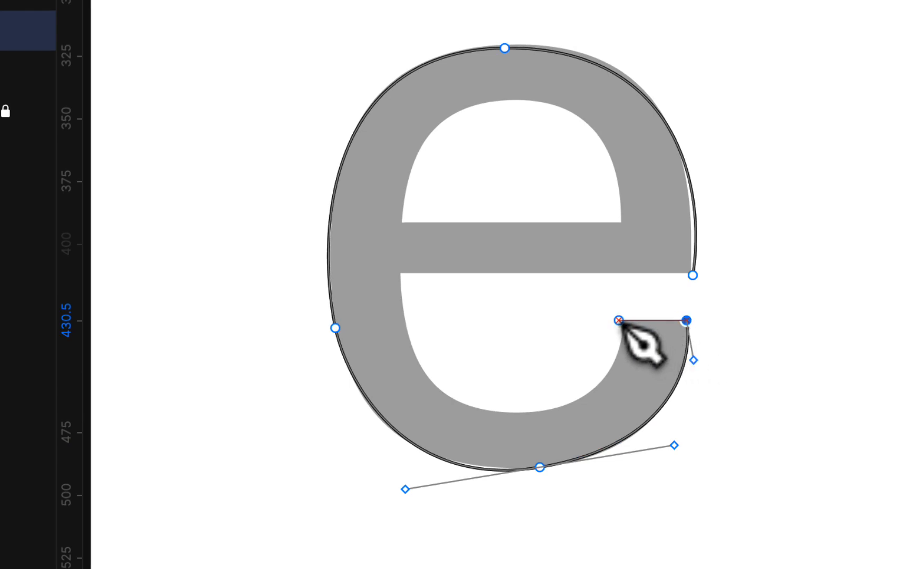
{"action": "left_click", "coordinate": [619, 320]}
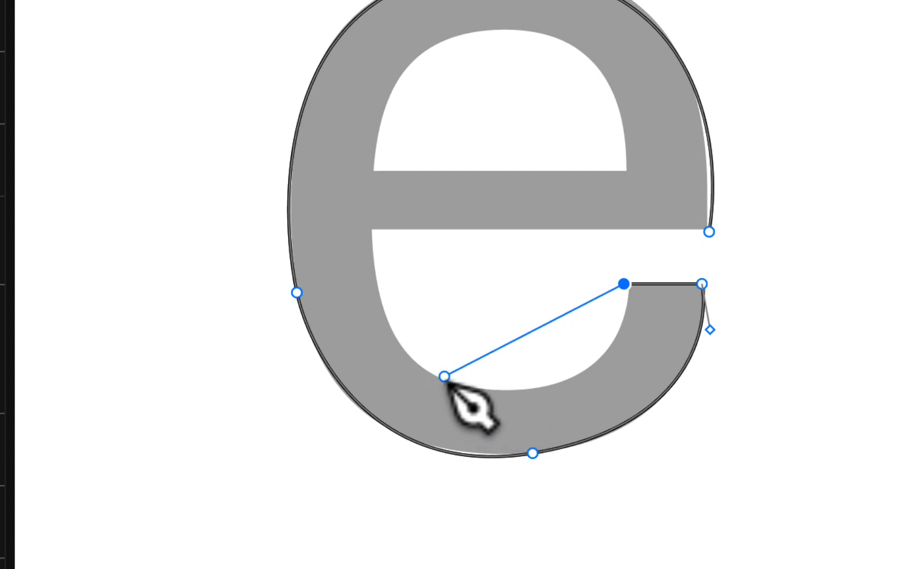
Step: Trace the e's lower inner curve up to the crossbar, removing the forward handles at its two anchors, and close the path at the starting point
{"action": "left_click_drag", "start_coordinate": [444, 376], "coordinate": [268, 321]}
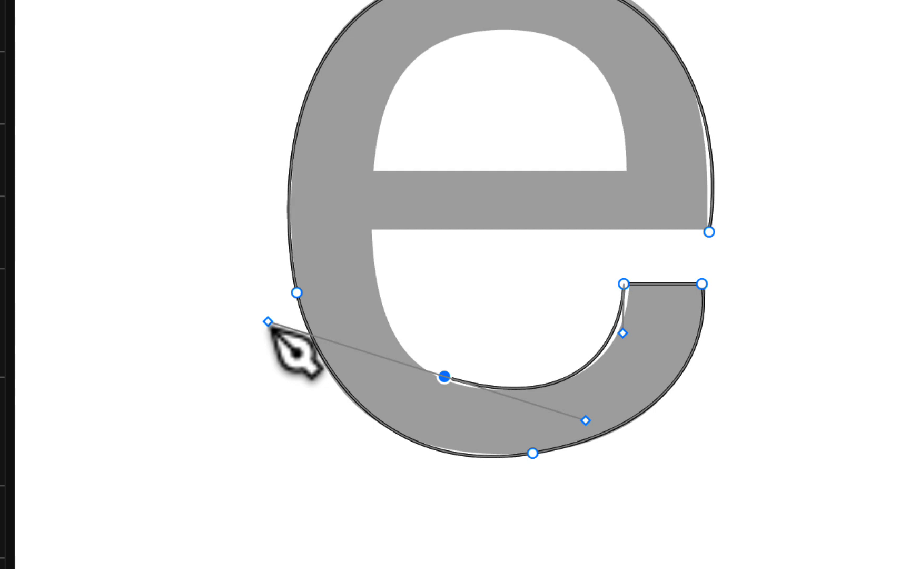
{"action": "left_click_drag", "start_coordinate": [268, 321], "coordinate": [268, 322]}
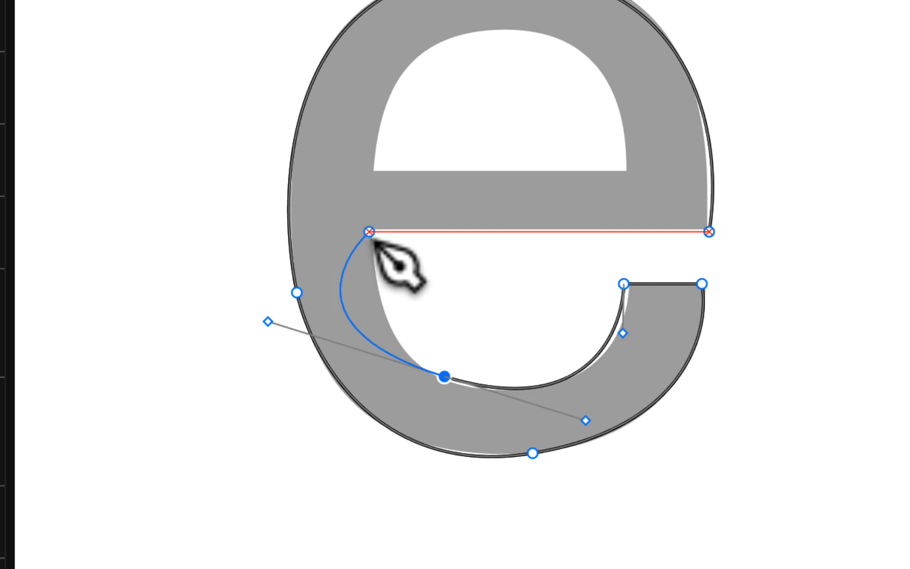
{"action": "left_click", "coordinate": [445, 376]}
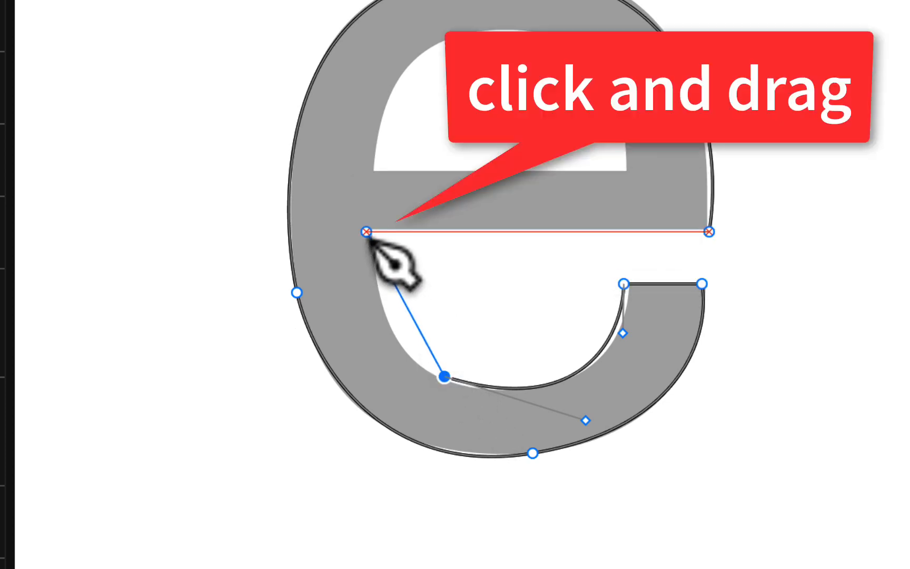
{"action": "left_click_drag", "start_coordinate": [367, 233], "coordinate": [359, 101]}
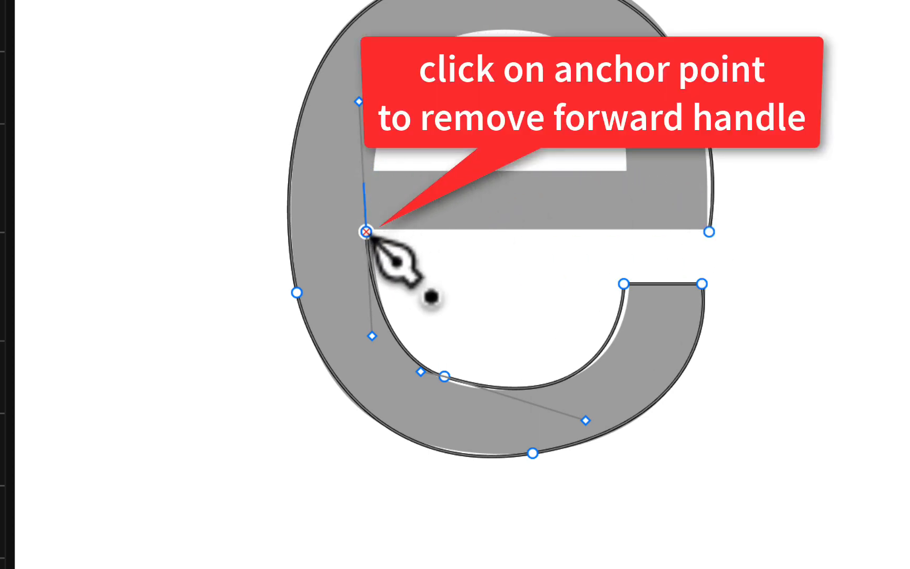
{"action": "left_click", "coordinate": [366, 232]}
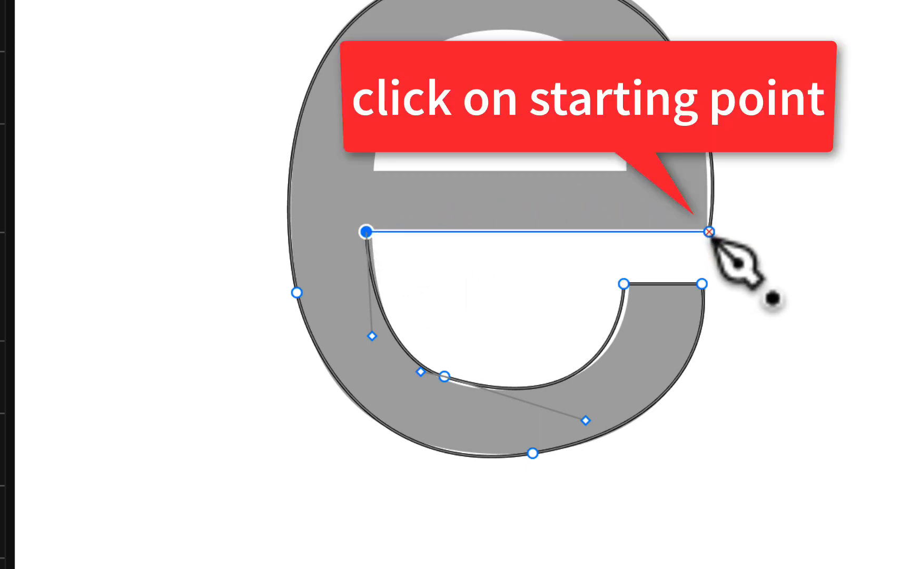
{"action": "left_click", "coordinate": [709, 232]}
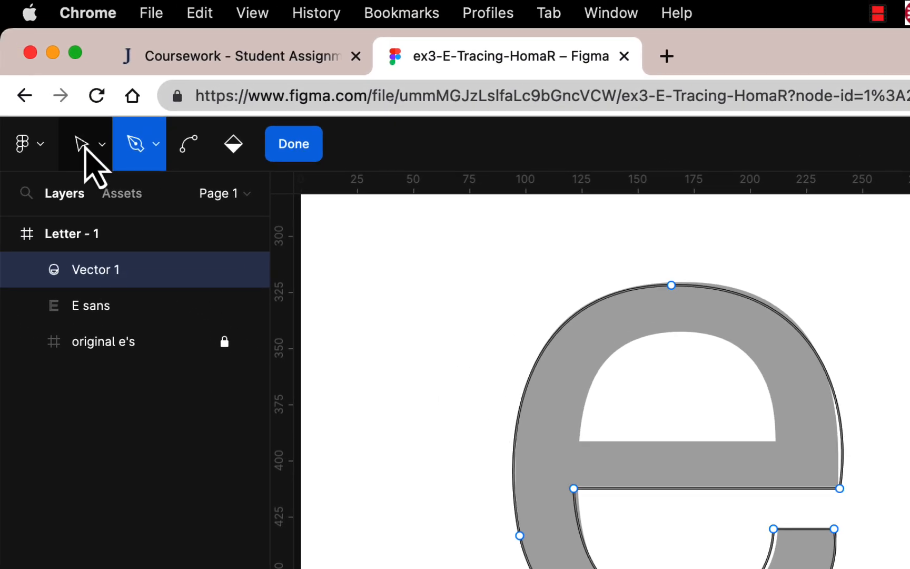
Step: Fit the e's outer contour to the grey letter by straightening the start point's handle, raising the top anchor and flattening the bottom anchor's handles
{"action": "left_click", "coordinate": [84, 147]}
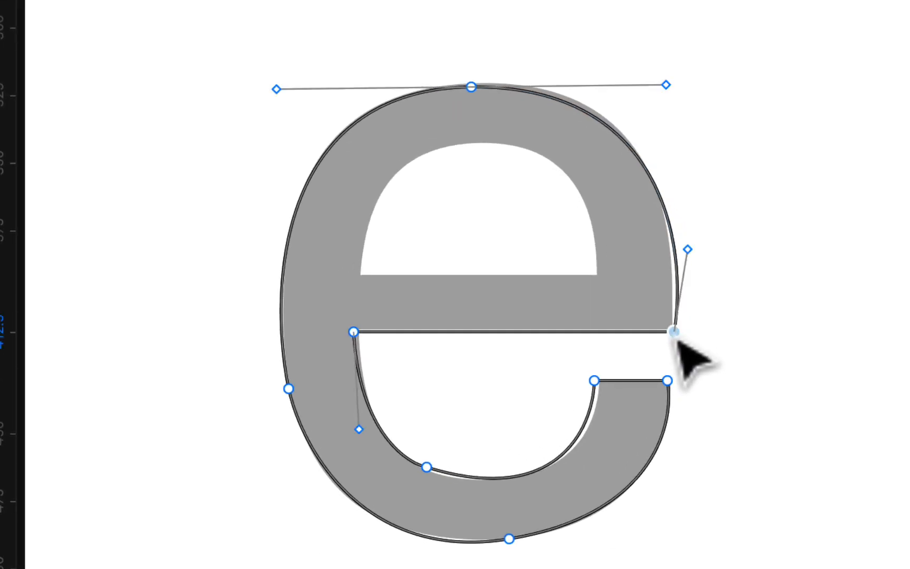
{"action": "left_click", "coordinate": [675, 332]}
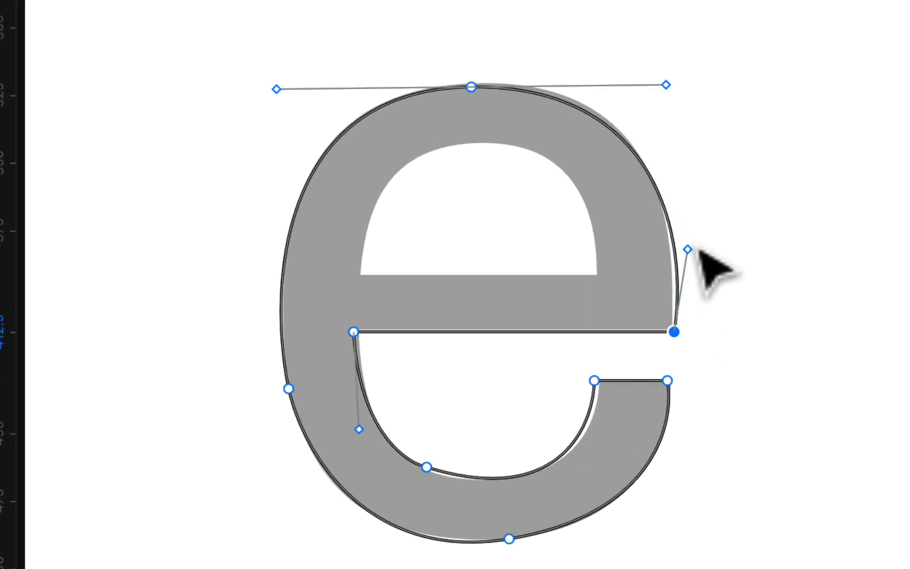
{"action": "left_click_drag", "start_coordinate": [692, 256], "coordinate": [678, 252]}
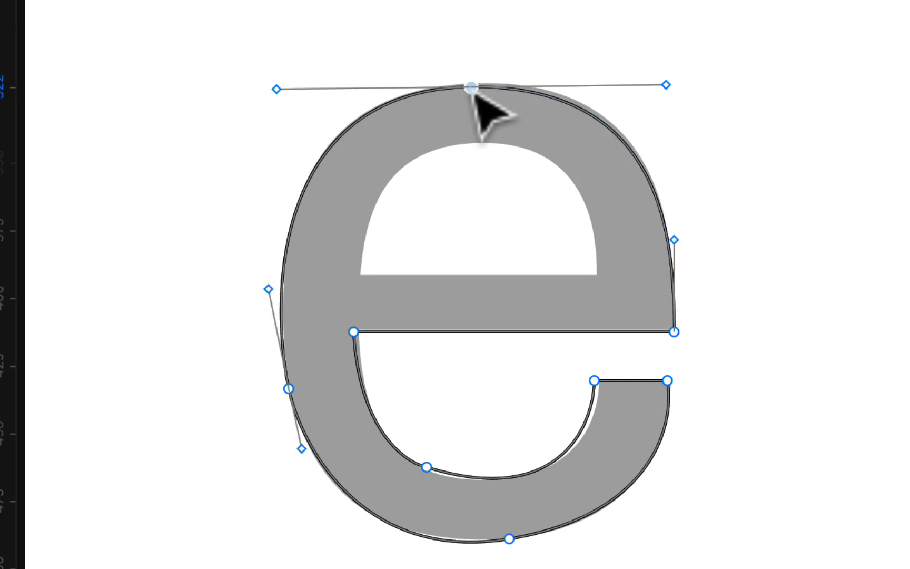
{"action": "mouse_move", "coordinate": [472, 90]}
{"action": "left_mouse_down"}
{"action": "mouse_move", "coordinate": [473, 68]}
{"action": "mouse_move", "coordinate": [477, 93]}
{"action": "left_mouse_up"}
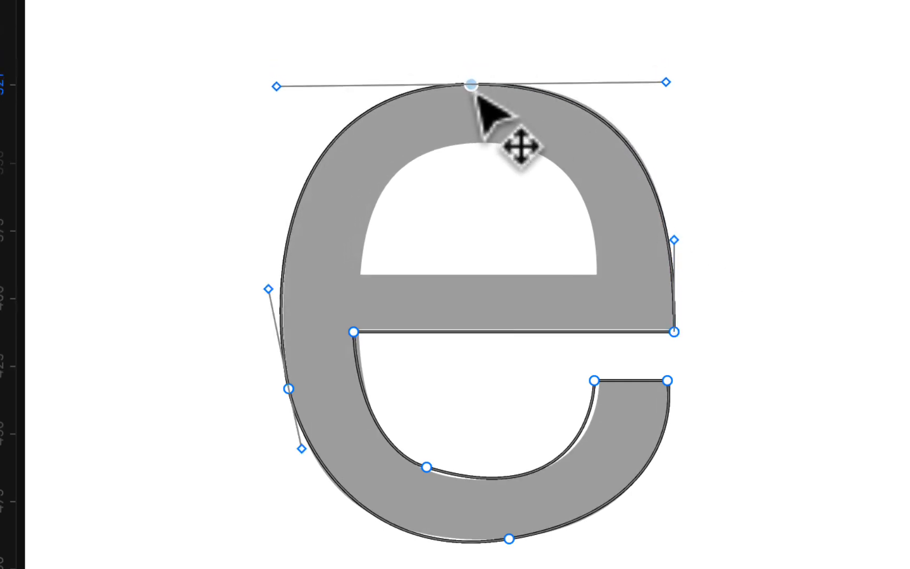
{"action": "left_click", "coordinate": [509, 539]}
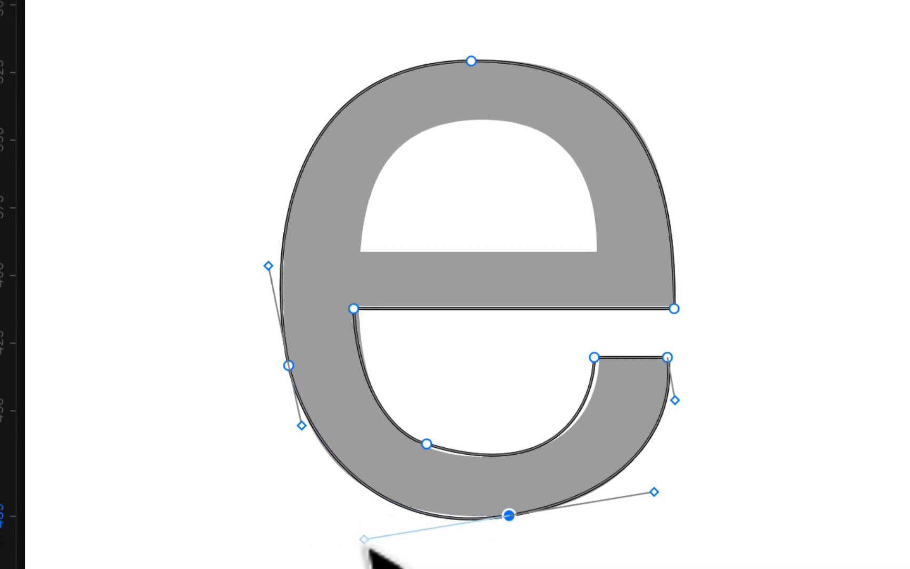
{"action": "left_click_drag", "start_coordinate": [364, 563], "coordinate": [362, 549]}
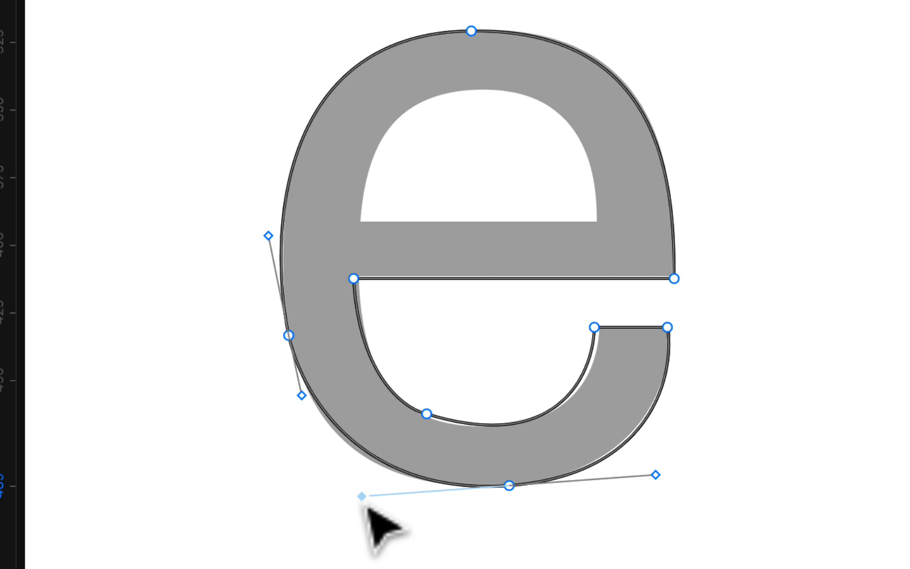
Step: Fit the inner contour to the grey e by moving the lower arm's and crossbar's inner corners right and the curve anchor slightly down
{"action": "left_click", "coordinate": [594, 327]}
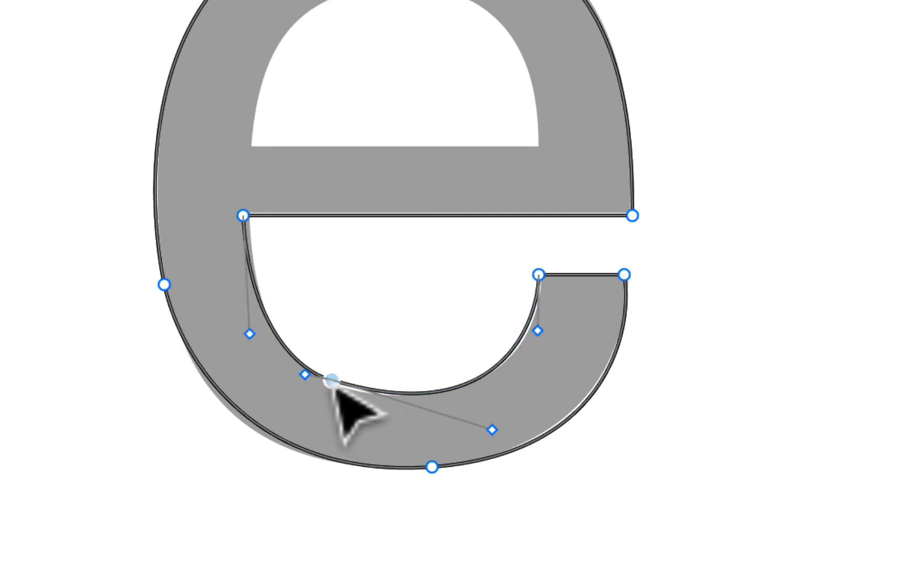
{"action": "left_click_drag", "start_coordinate": [332, 381], "coordinate": [335, 384]}
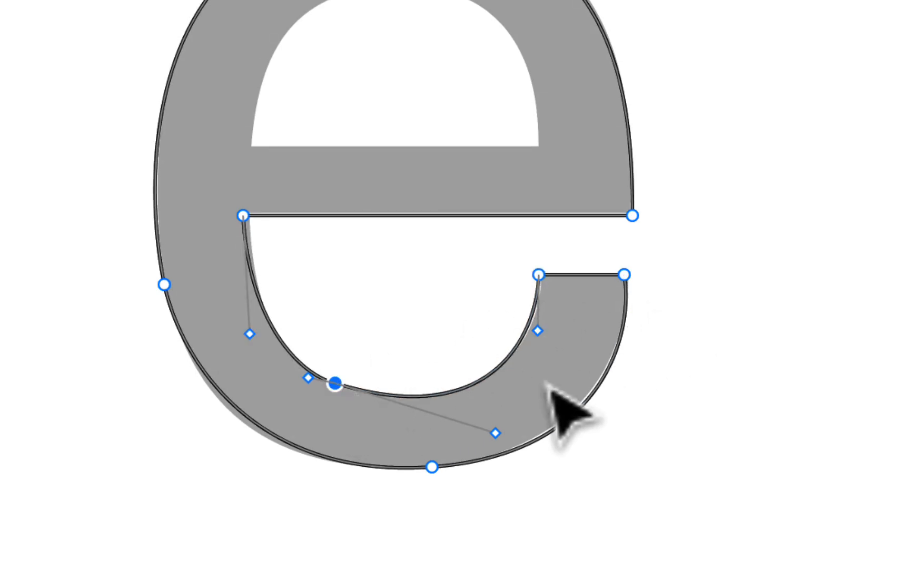
{"action": "scroll", "coordinate": [347, 392], "scroll_direction": "up", "scroll_amount": 5}
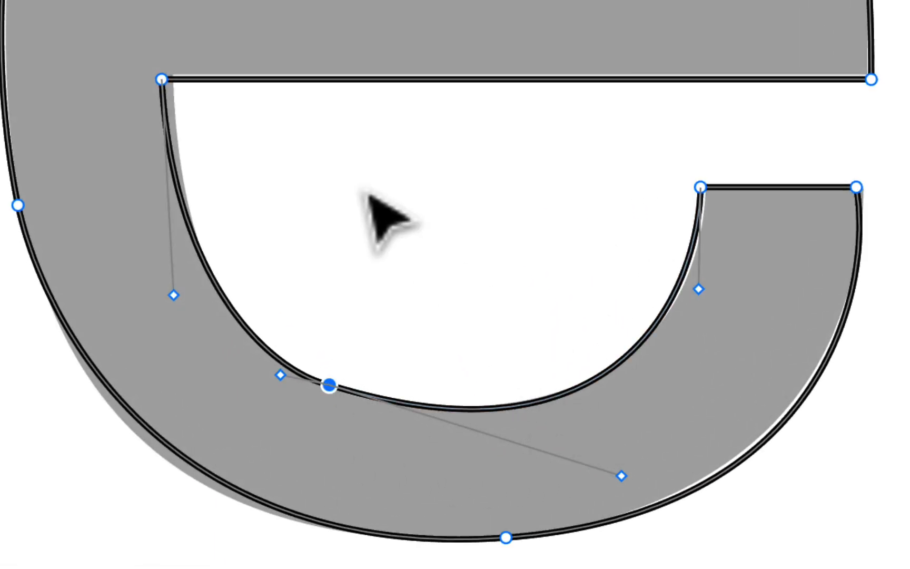
{"action": "left_click", "coordinate": [164, 83]}
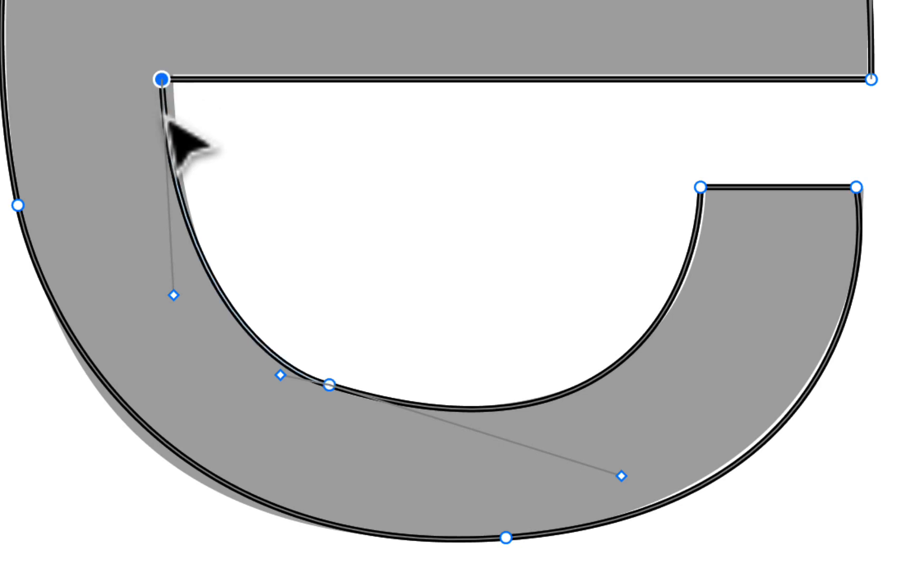
{"action": "key", "text": "Right"}
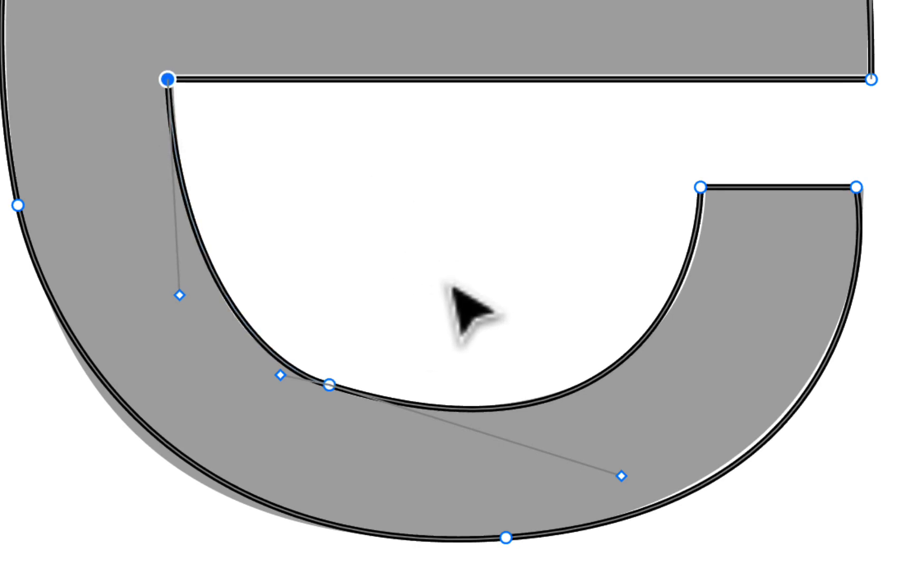
Step: Shorten the bottom anchor's right handle and lengthen its left one to match the grey e's lower curve, and finish vector editing with nothing selected
{"action": "left_click", "coordinate": [856, 187]}
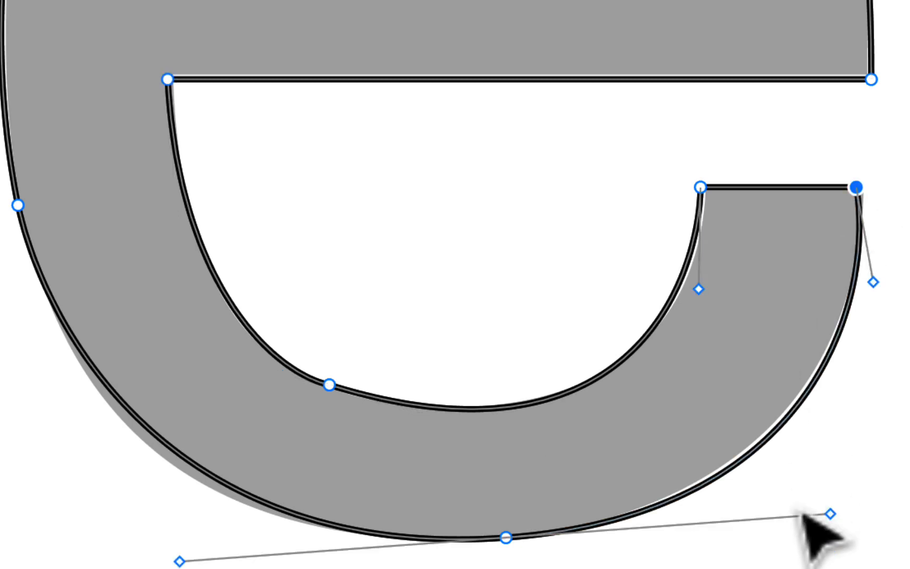
{"action": "left_click_drag", "start_coordinate": [834, 524], "coordinate": [823, 523]}
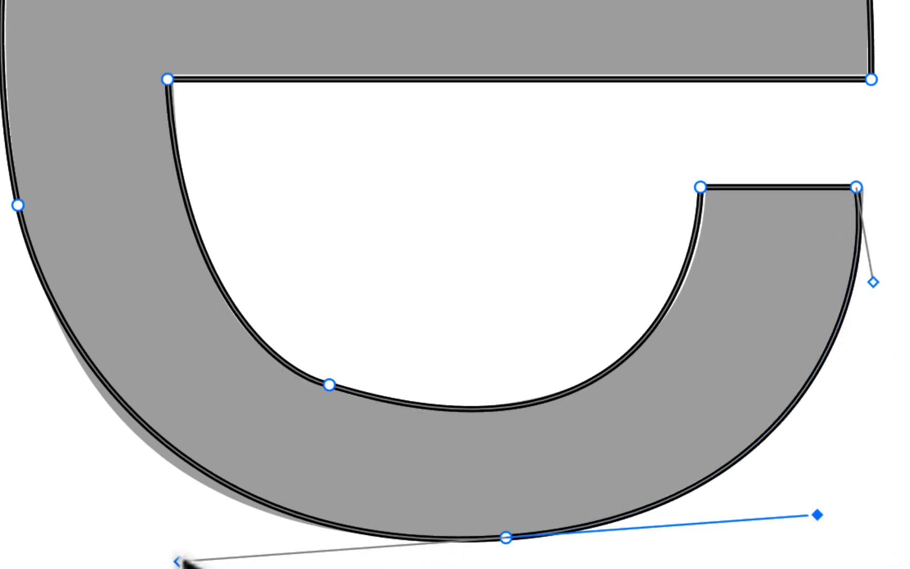
{"action": "left_click_drag", "start_coordinate": [180, 561], "coordinate": [258, 415]}
{"action": "scroll", "coordinate": [422, 113], "scroll_direction": "up", "scroll_amount": 5}
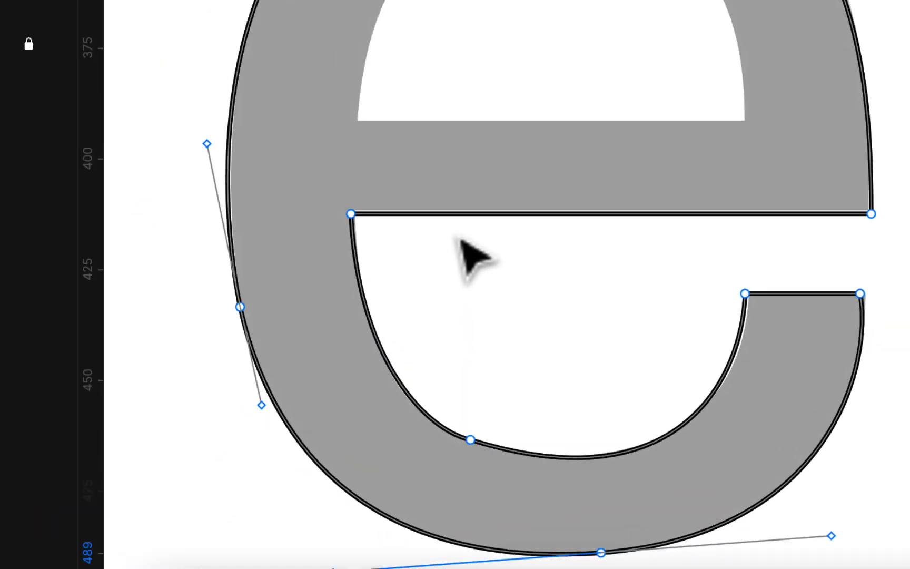
{"action": "scroll", "coordinate": [422, 124], "scroll_direction": "right", "scroll_amount": 2}
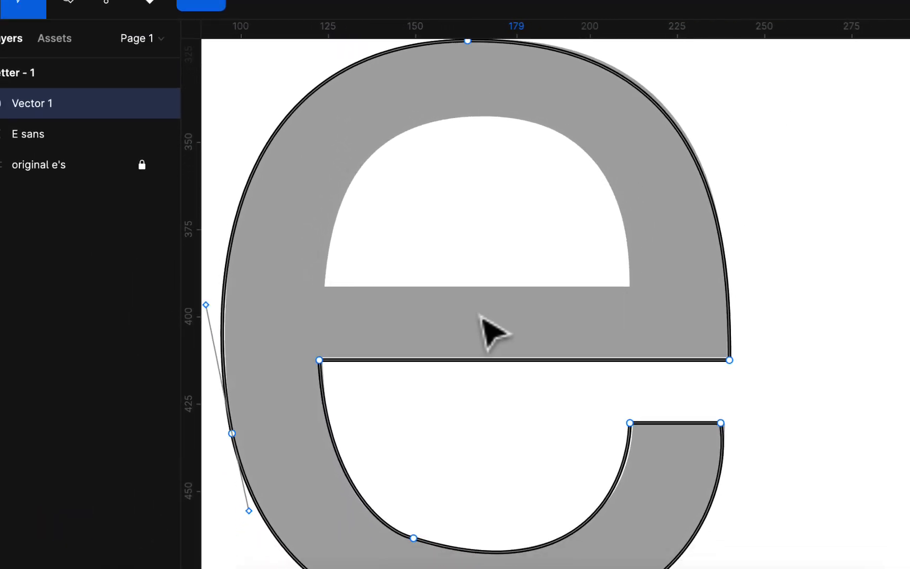
{"action": "scroll", "coordinate": [479, 315], "scroll_direction": "down", "scroll_amount": 2}
{"action": "scroll", "coordinate": [479, 315], "scroll_direction": "left", "scroll_amount": 1}
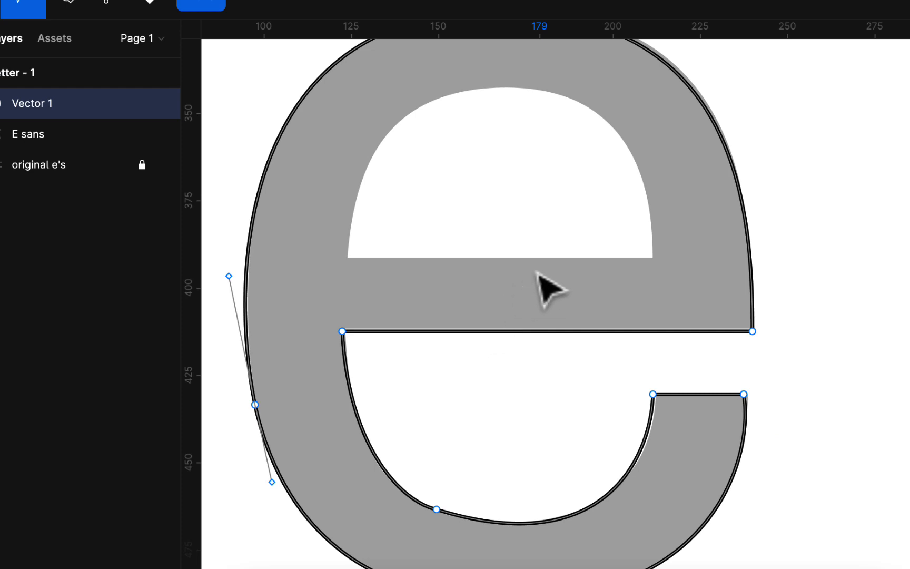
{"action": "scroll", "coordinate": [536, 271], "scroll_direction": "left", "scroll_amount": 1}
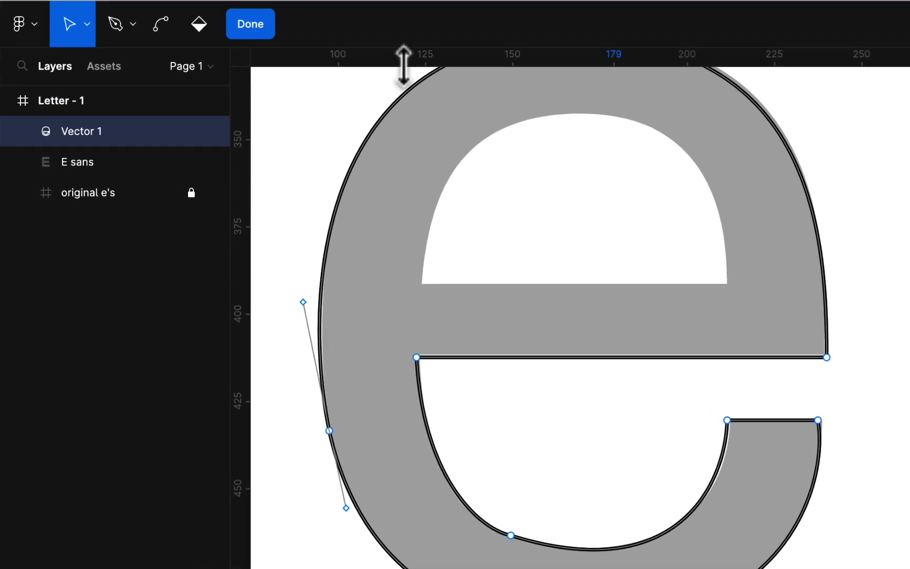
{"action": "left_click", "coordinate": [251, 24]}
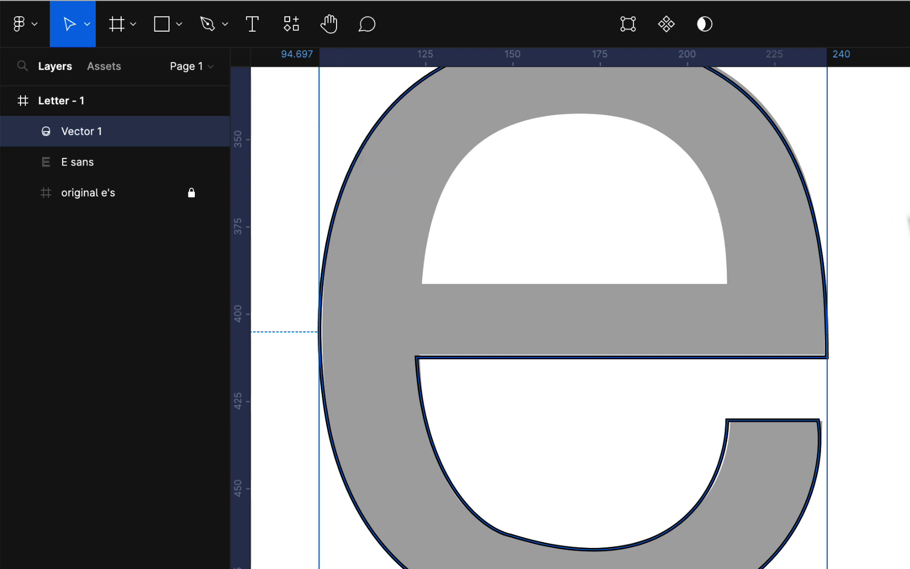
{"action": "key", "text": "Escape"}
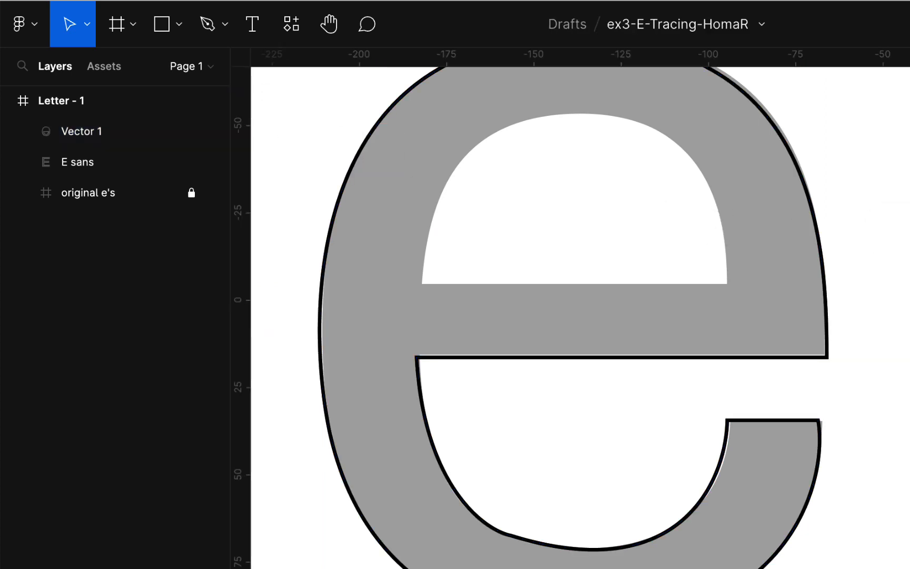
Step: Trace the e's enclosed counter as a closed Pen path, with two corners on the crossbar and one curved anchor at its top
{"action": "scroll", "coordinate": [580, 318], "scroll_direction": "up", "scroll_amount": 2}
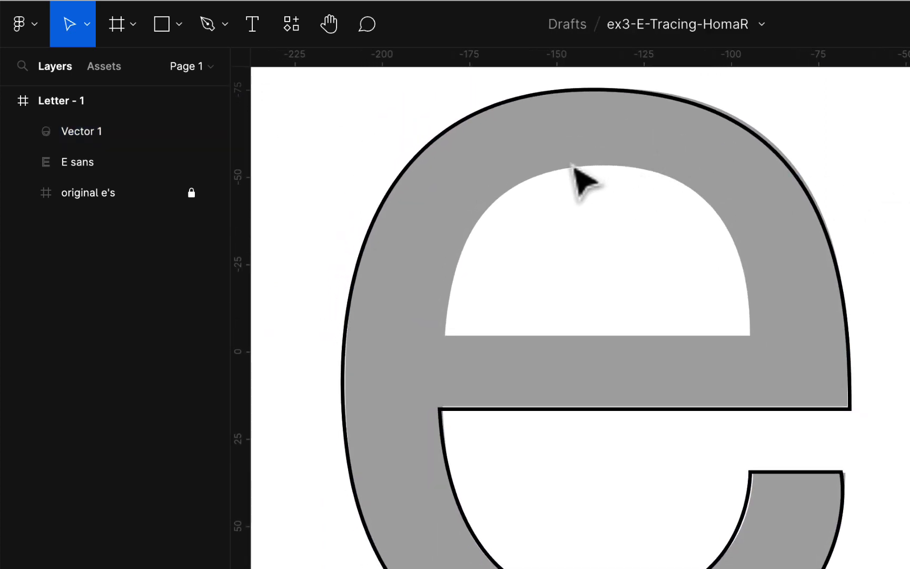
{"action": "left_click", "coordinate": [208, 24]}
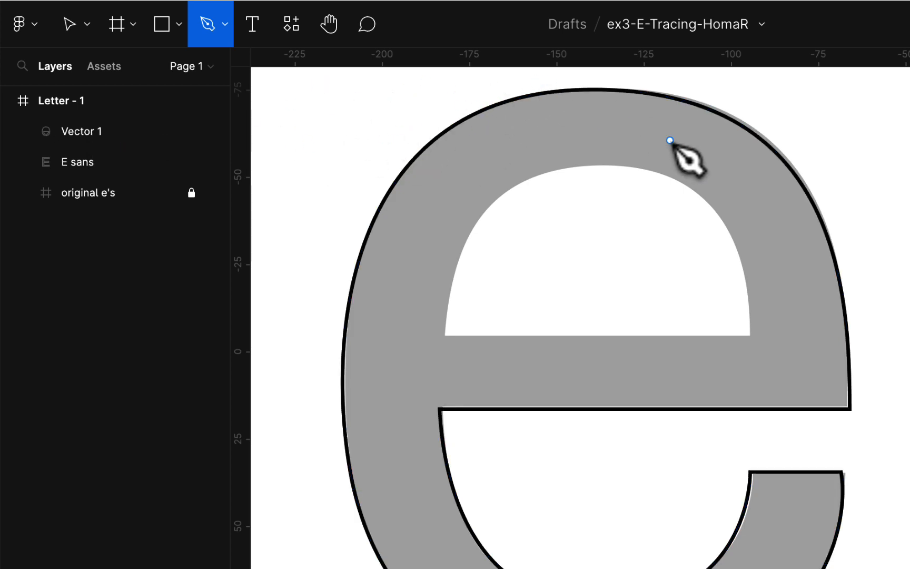
{"action": "left_click", "coordinate": [444, 336]}
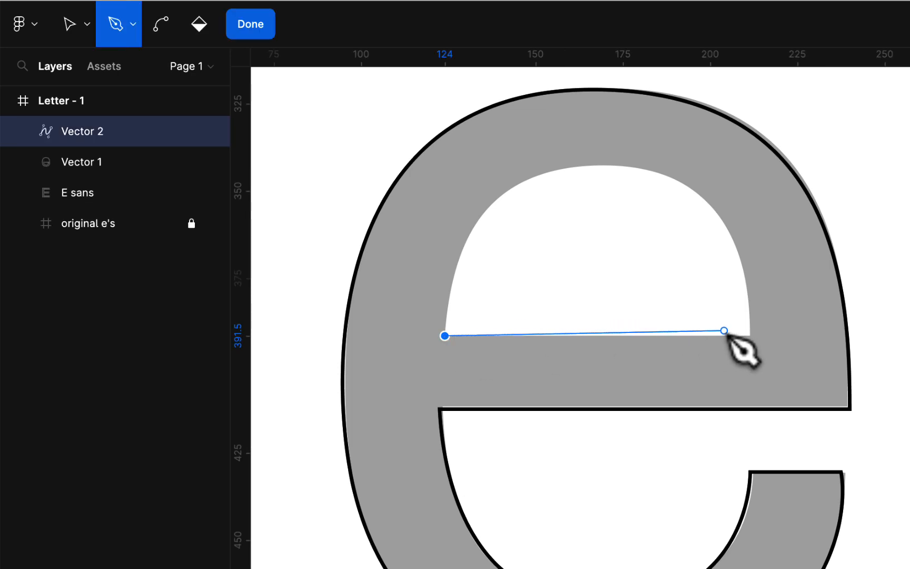
{"action": "left_click", "coordinate": [749, 336]}
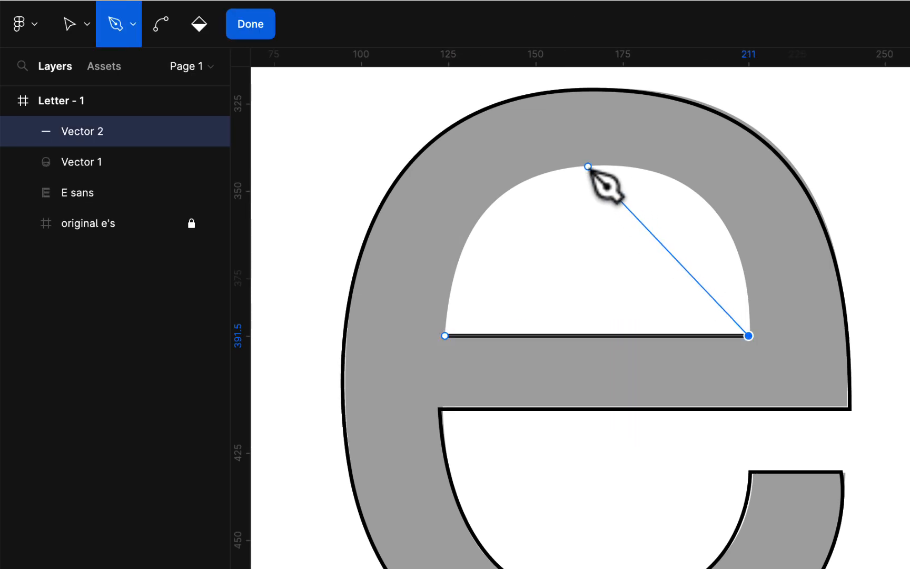
{"action": "left_click_drag", "start_coordinate": [588, 167], "coordinate": [403, 169]}
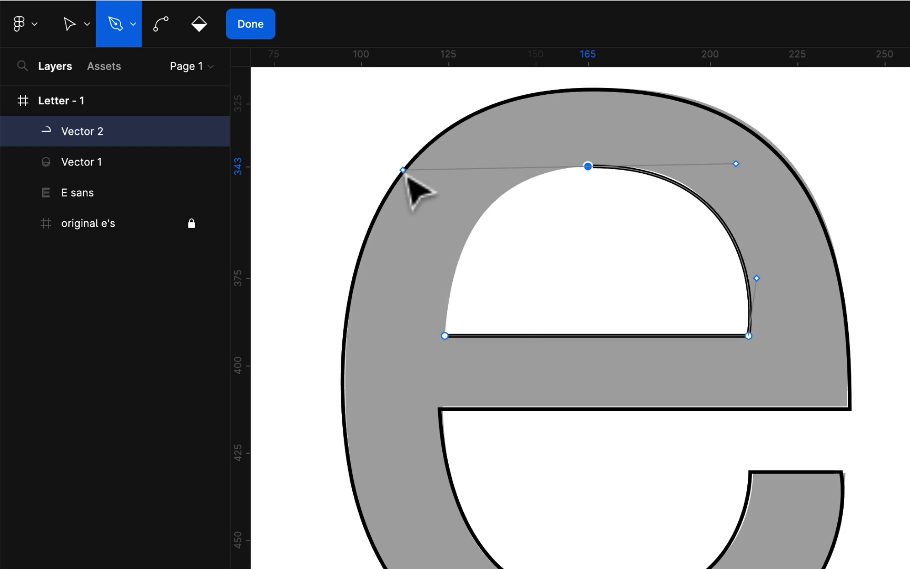
{"action": "left_click", "coordinate": [446, 335]}
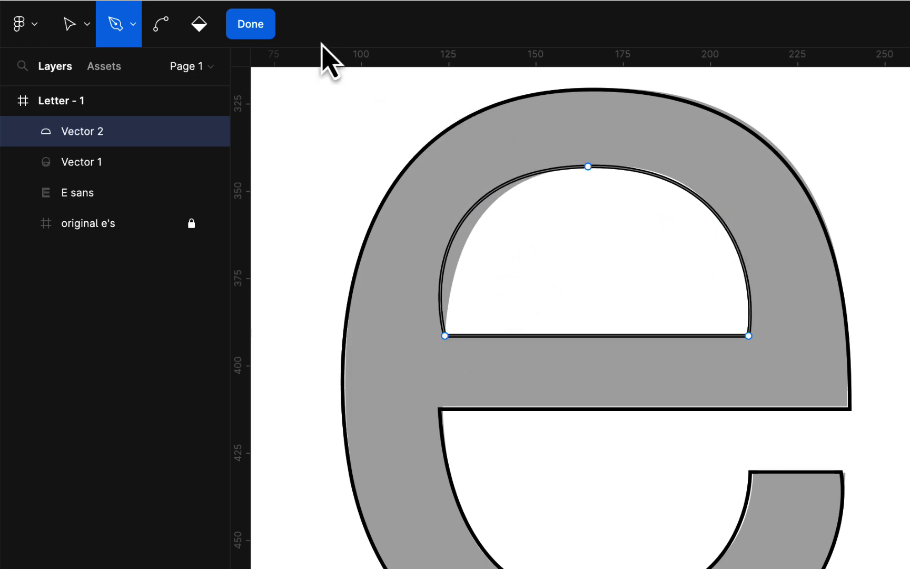
Step: Fit the counter to the grey e by shortening its left corner handle and nudging the top anchor right, and finish vector editing
{"action": "left_click", "coordinate": [68, 27]}
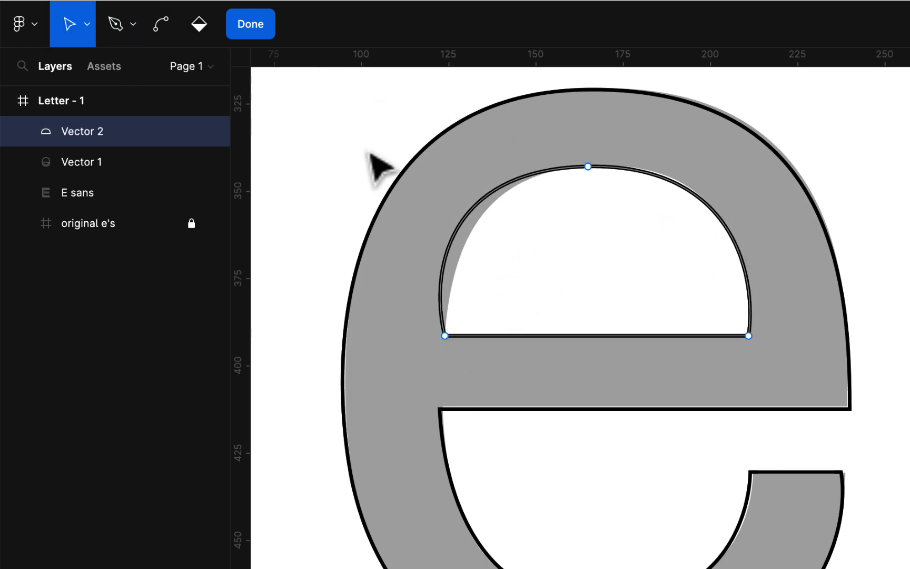
{"action": "left_click", "coordinate": [590, 168]}
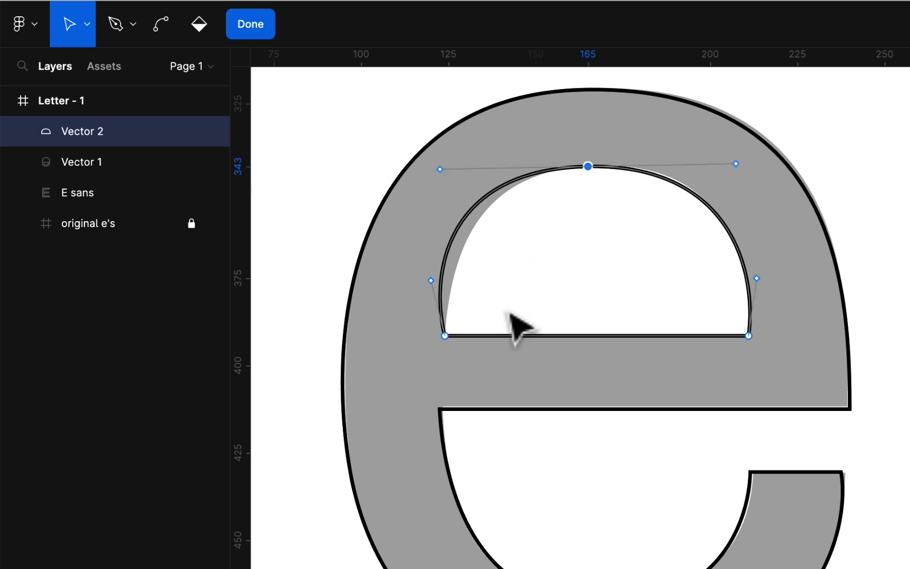
{"action": "left_click_drag", "start_coordinate": [432, 283], "coordinate": [446, 327]}
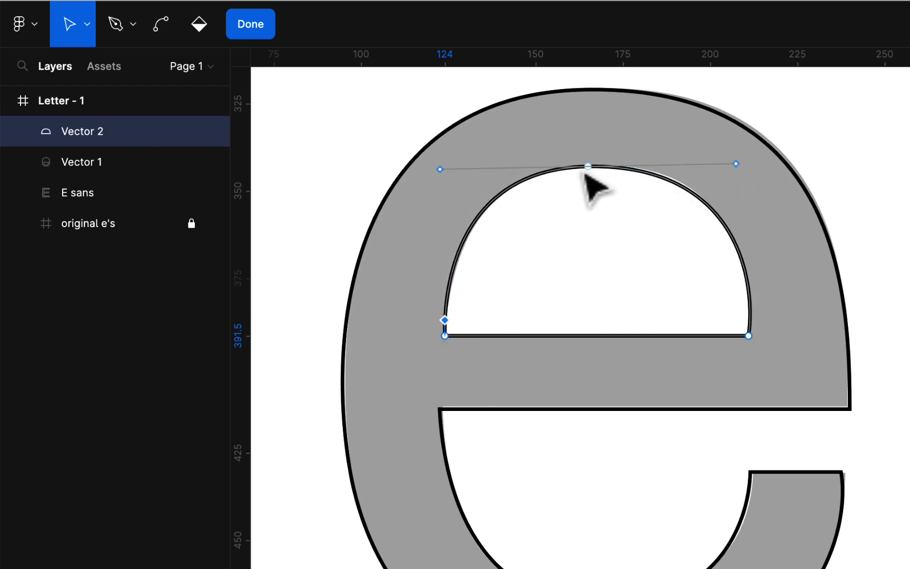
{"action": "left_click_drag", "start_coordinate": [590, 171], "coordinate": [594, 174]}
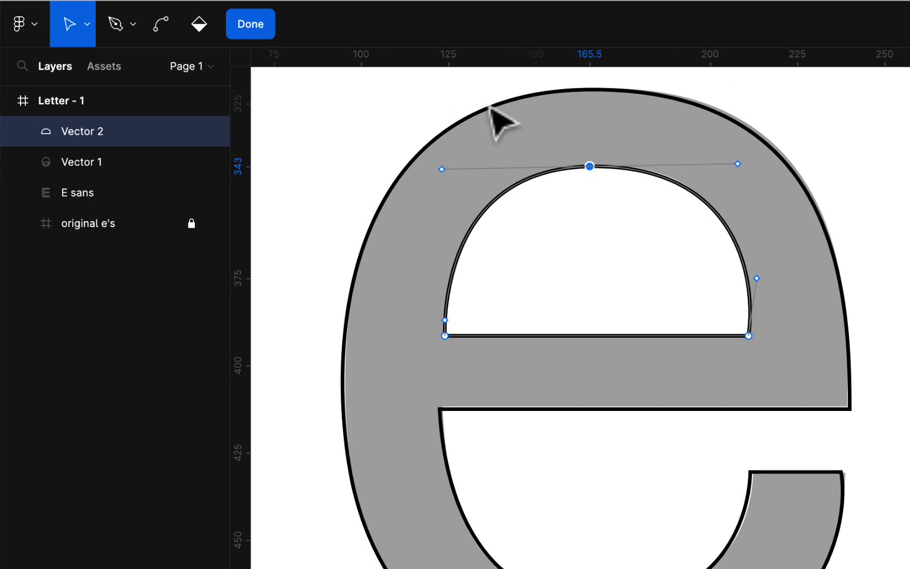
{"action": "scroll", "coordinate": [667, 426], "scroll_direction": "down", "scroll_amount": 5}
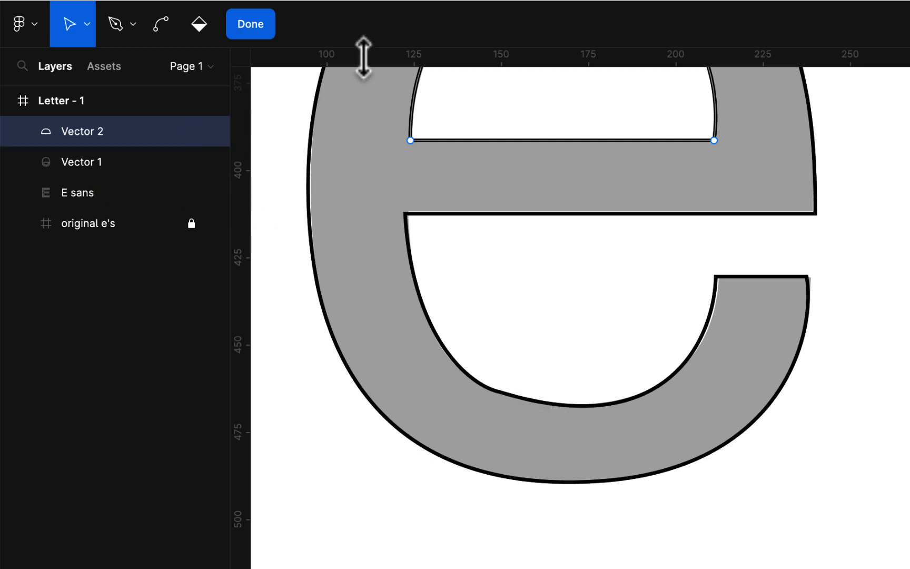
{"action": "scroll", "coordinate": [609, 254], "scroll_direction": "up", "scroll_amount": 5}
{"action": "scroll", "coordinate": [580, 277], "scroll_direction": "left", "scroll_amount": 2}
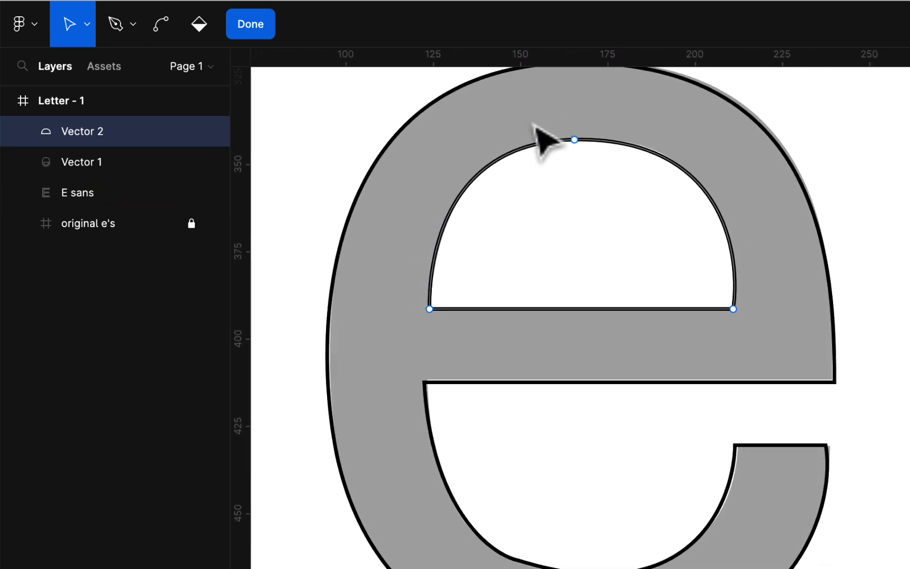
{"action": "left_click", "coordinate": [248, 25]}
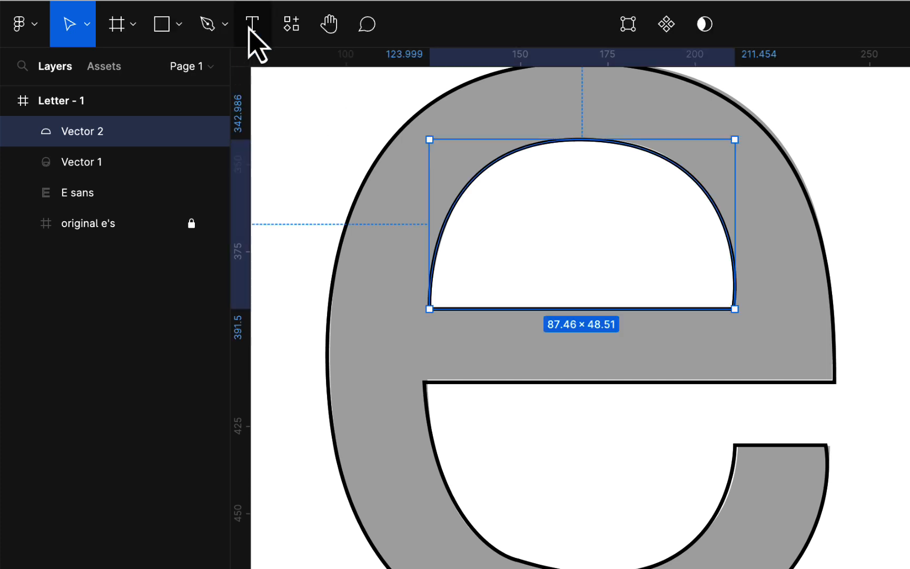
Step: Refine Vector 1's lower inner curve by raising the curve anchor's left handle, nudging that anchor left and angling the lower arm corner's handle right
{"action": "left_click", "coordinate": [100, 163]}
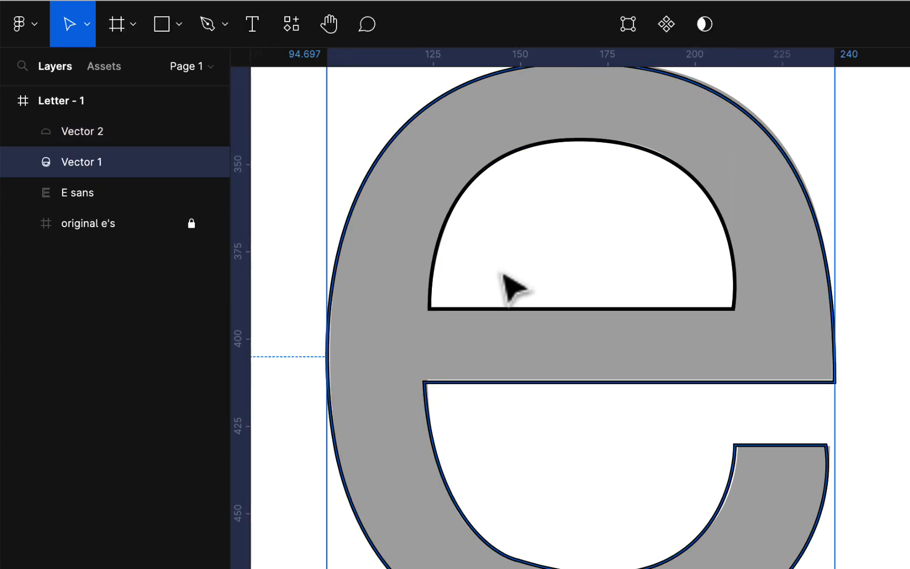
{"action": "scroll", "coordinate": [507, 287], "scroll_direction": "down", "scroll_amount": 4}
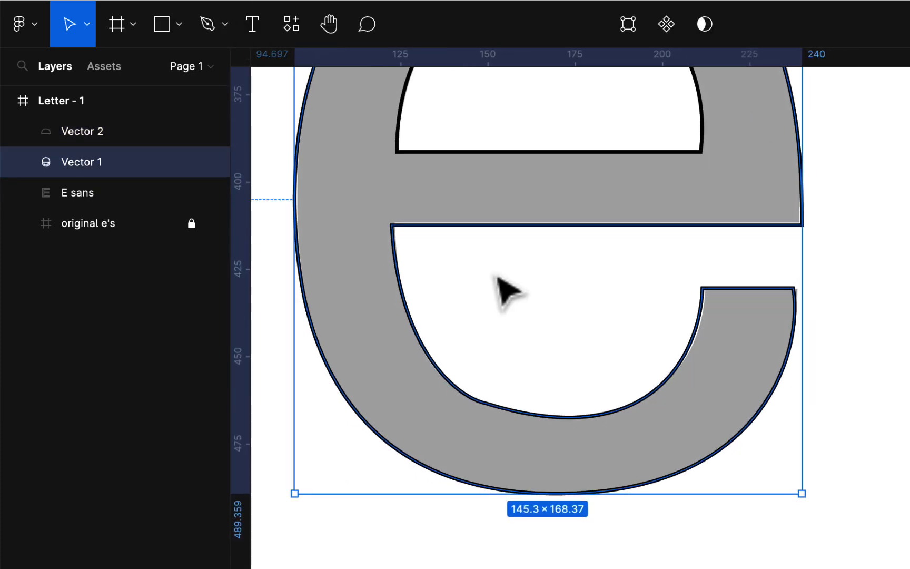
{"action": "double_click", "coordinate": [516, 415]}
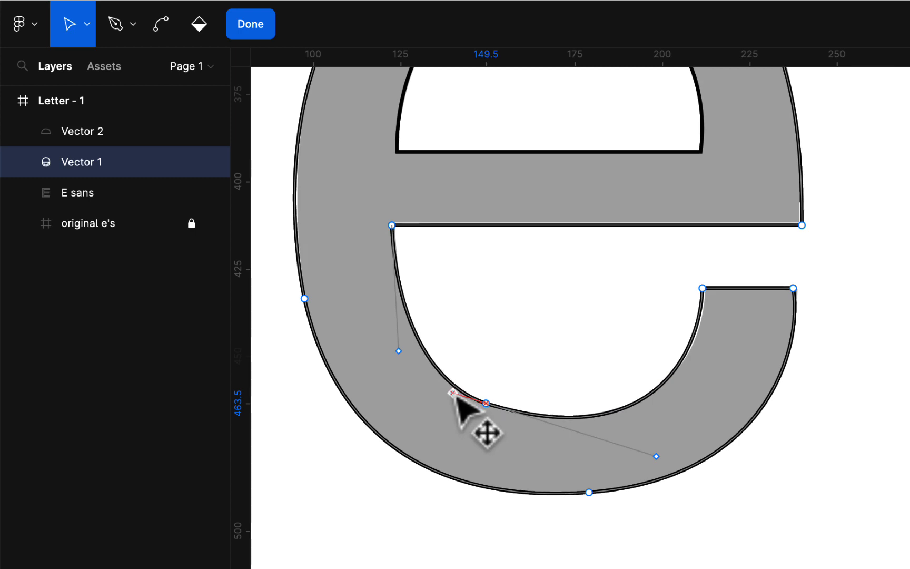
{"action": "left_click", "coordinate": [449, 388]}
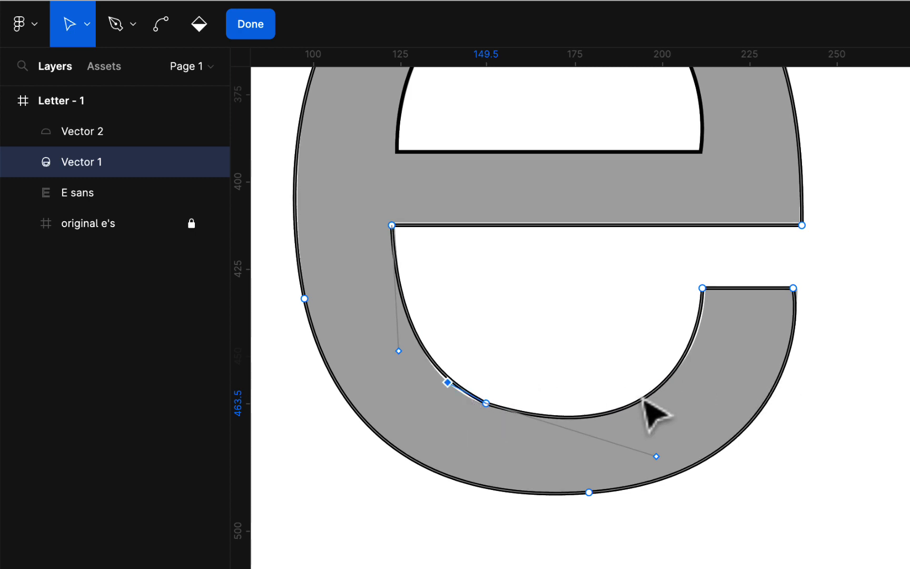
{"action": "left_click_drag", "start_coordinate": [488, 406], "coordinate": [487, 412]}
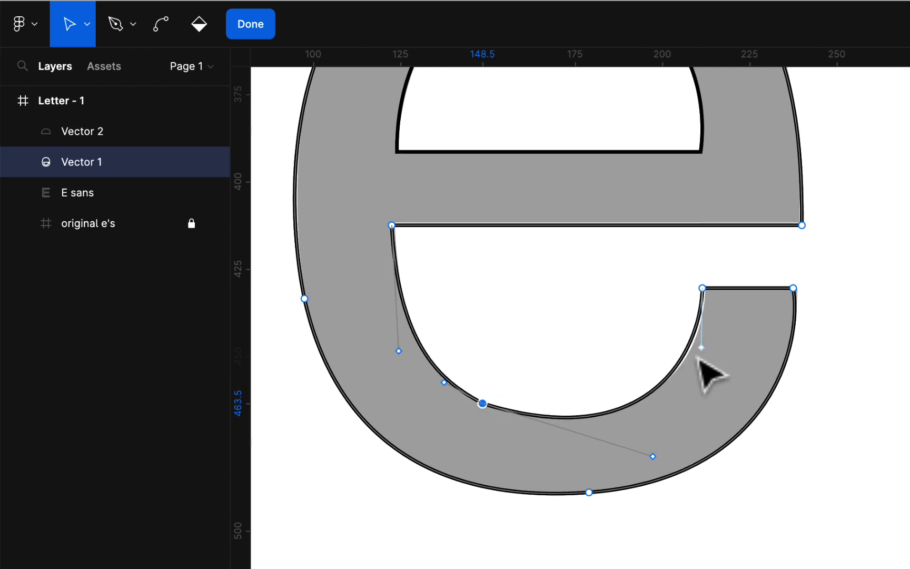
{"action": "left_click_drag", "start_coordinate": [703, 352], "coordinate": [711, 353]}
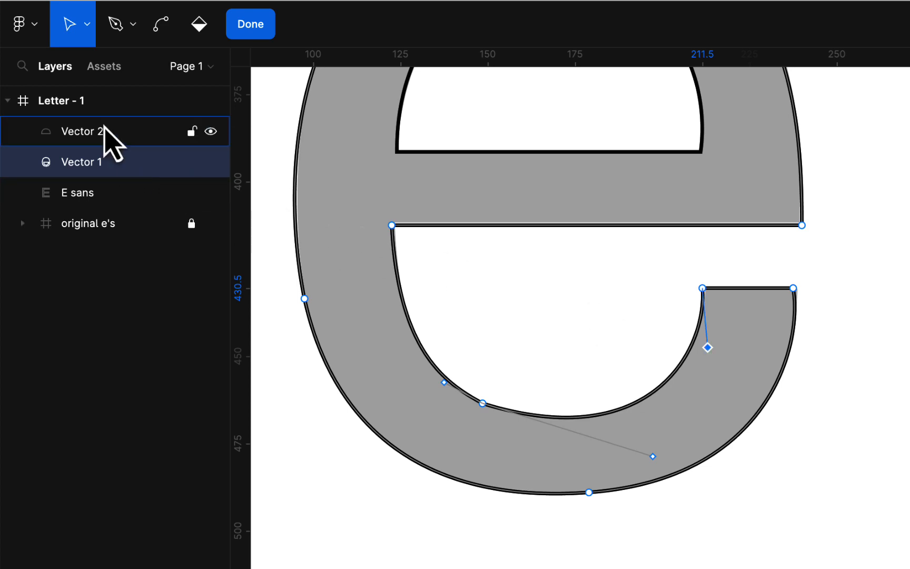
{"action": "left_click", "coordinate": [250, 27]}
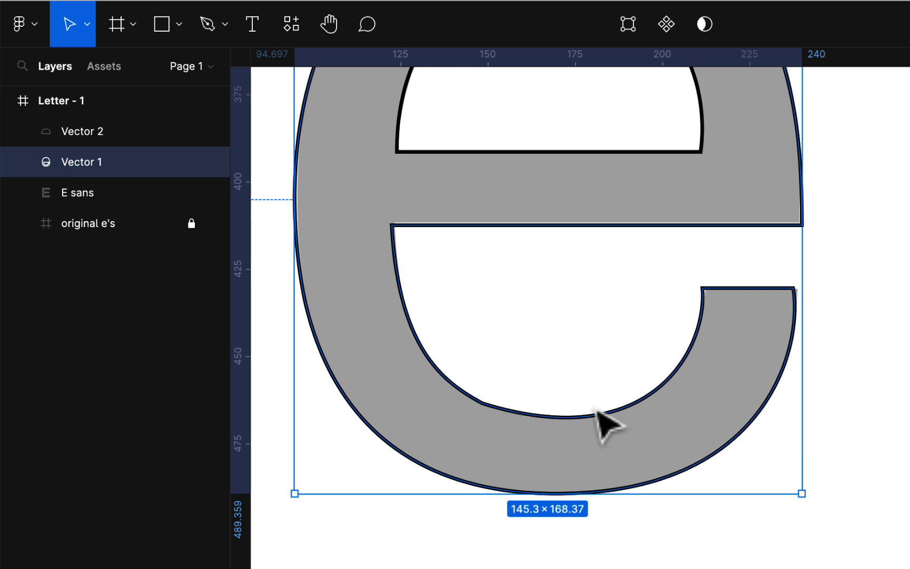
{"action": "scroll", "coordinate": [601, 421], "scroll_direction": "down", "scroll_amount": 3}
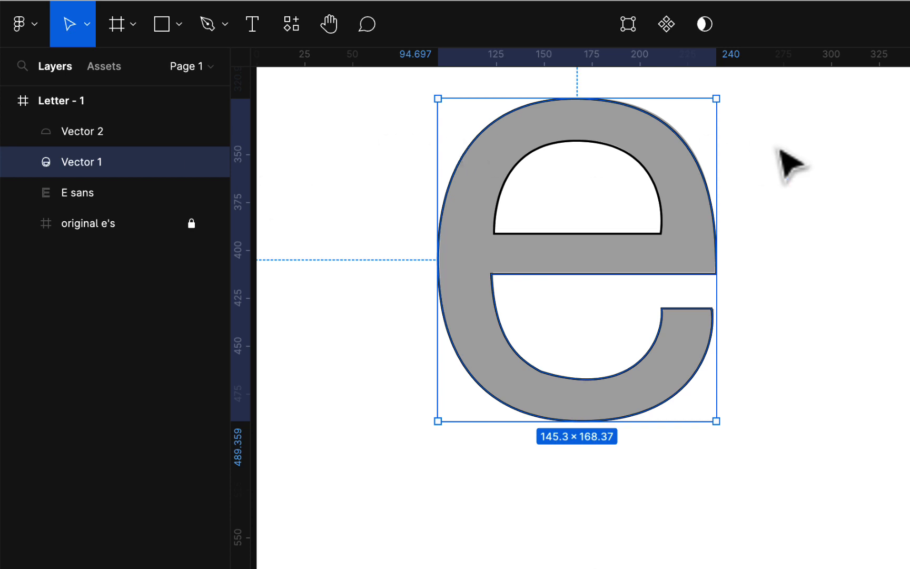
{"action": "left_click", "coordinate": [753, 163]}
{"action": "left_click", "coordinate": [653, 179]}
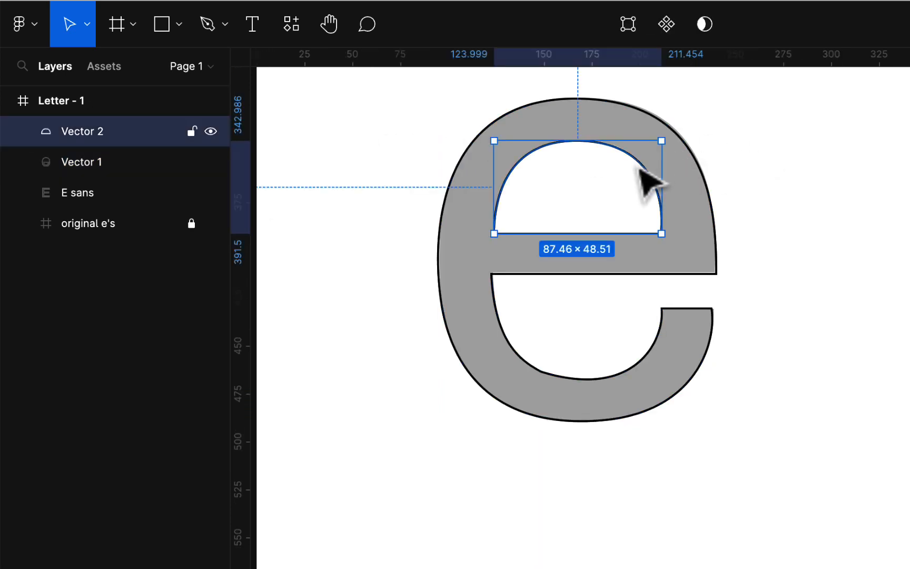
{"action": "left_click", "coordinate": [638, 384]}
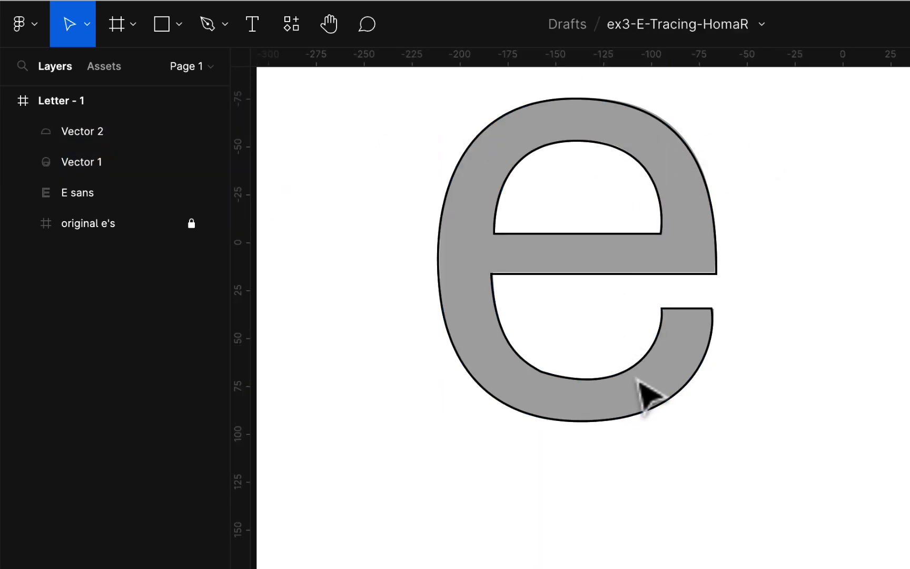
{"action": "left_click", "coordinate": [603, 153]}
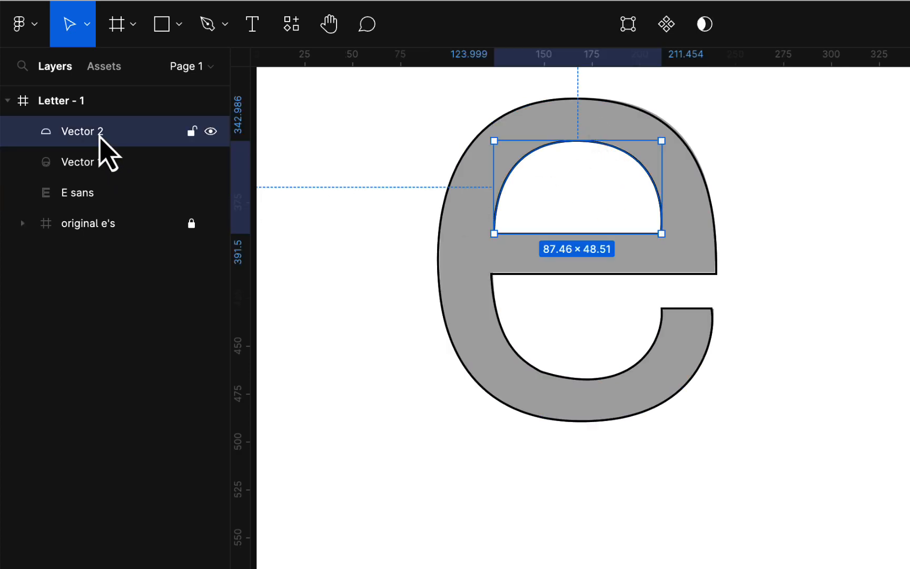
{"action": "left_click", "coordinate": [372, 180]}
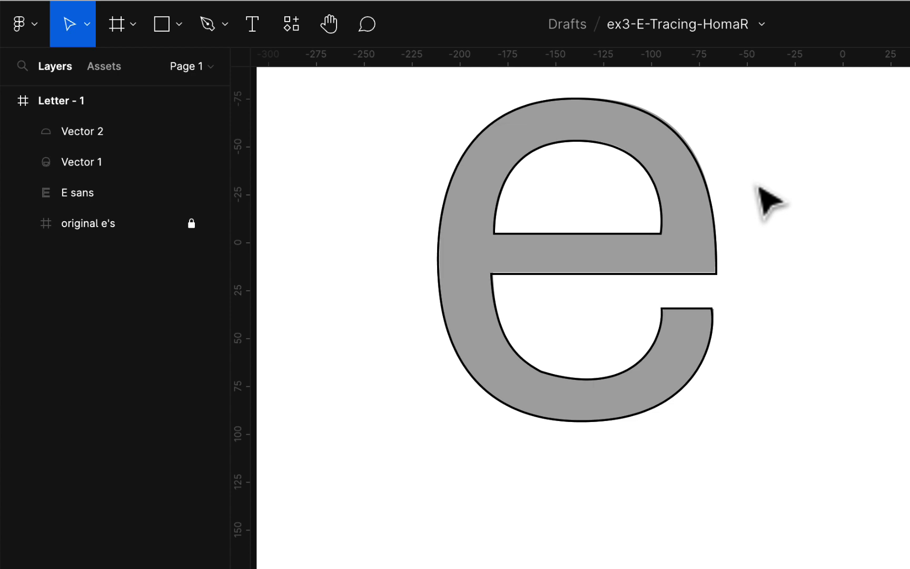
Step: Remove the stroke from the e's counter shape and give it a solid D9D9D9 fill
{"action": "left_click", "coordinate": [645, 177]}
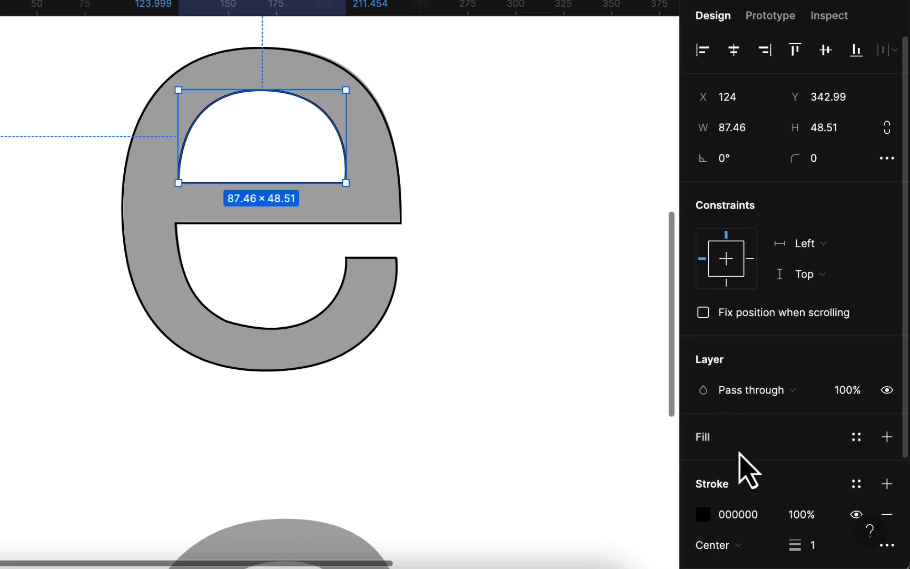
{"action": "scroll", "coordinate": [824, 414], "scroll_direction": "down", "scroll_amount": 2}
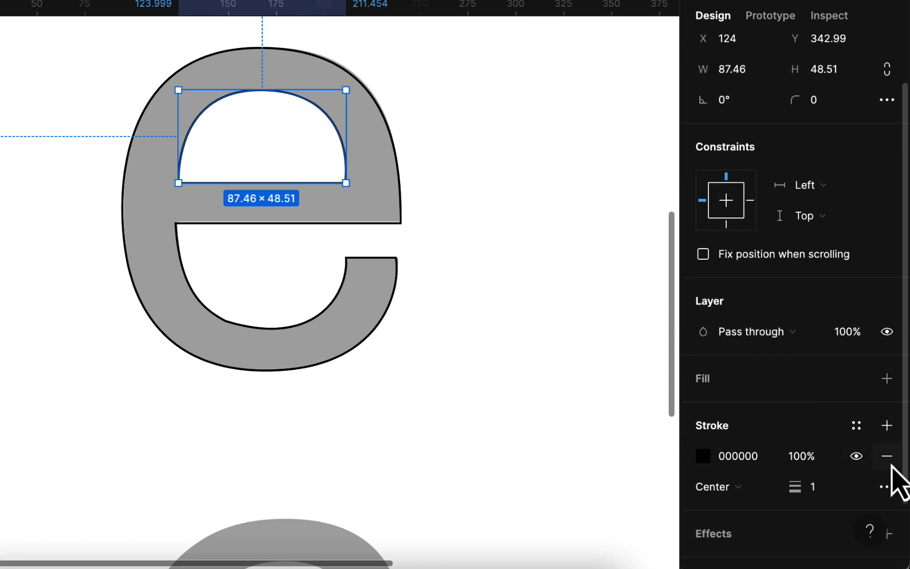
{"action": "left_click", "coordinate": [889, 457]}
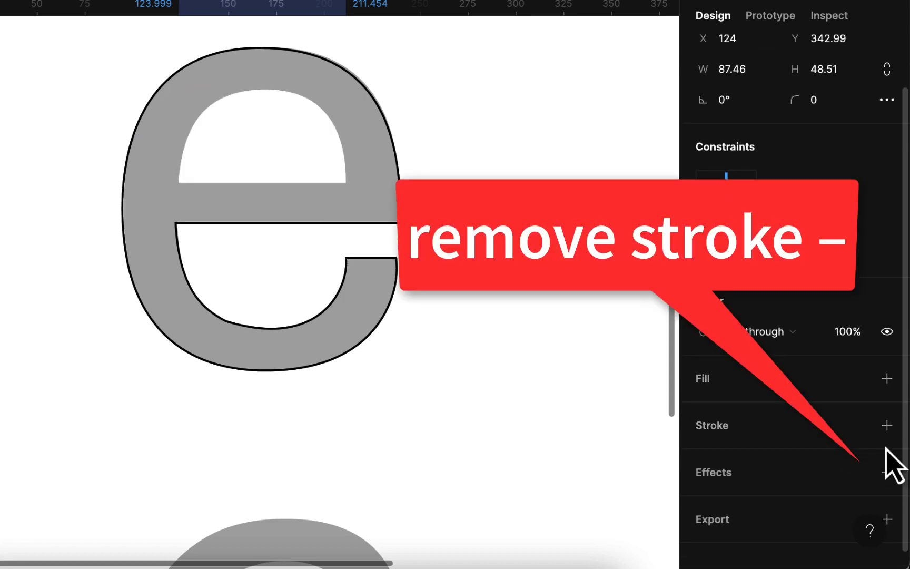
{"action": "left_click", "coordinate": [888, 385]}
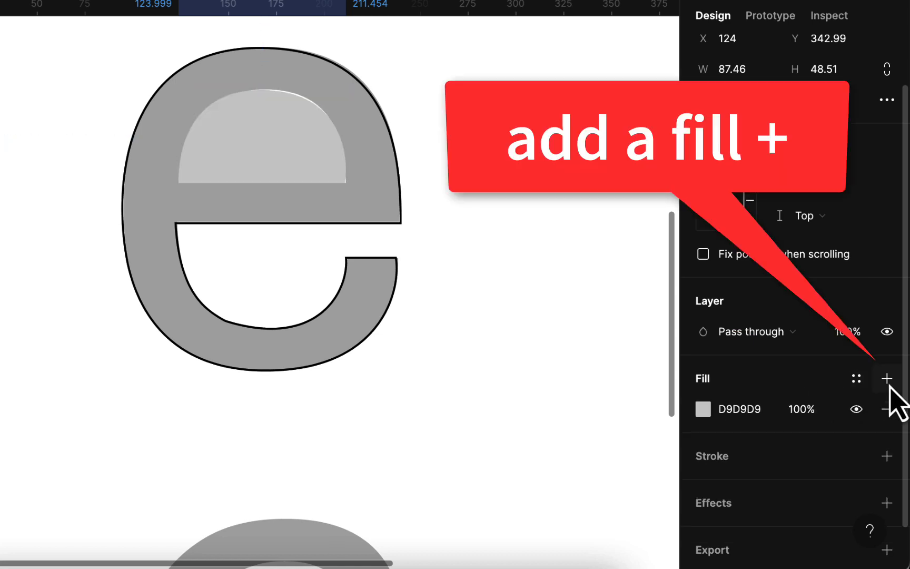
Step: Remove the stroke from the e's outer shape and give it a solid red C64E4E fill, keeping the shape selected
{"action": "left_click", "coordinate": [343, 75]}
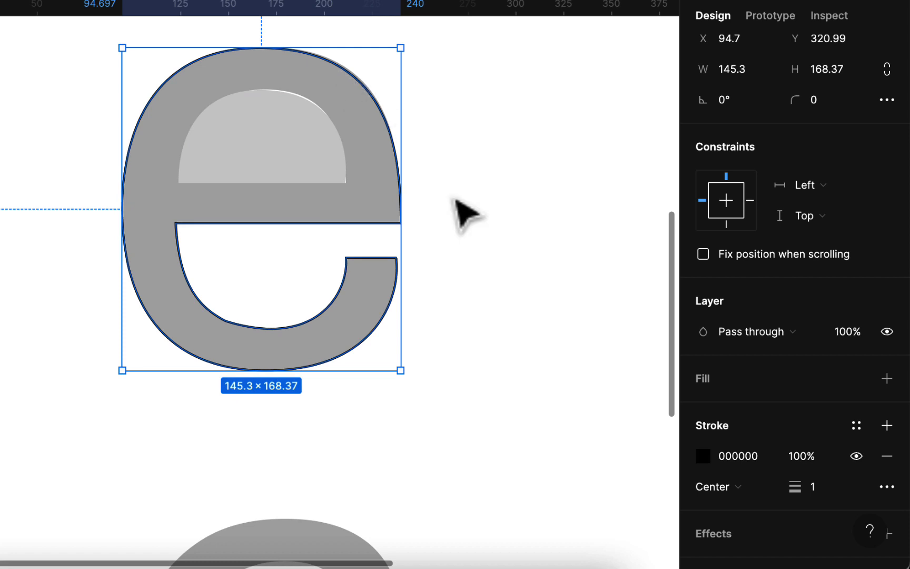
{"action": "left_click", "coordinate": [887, 456]}
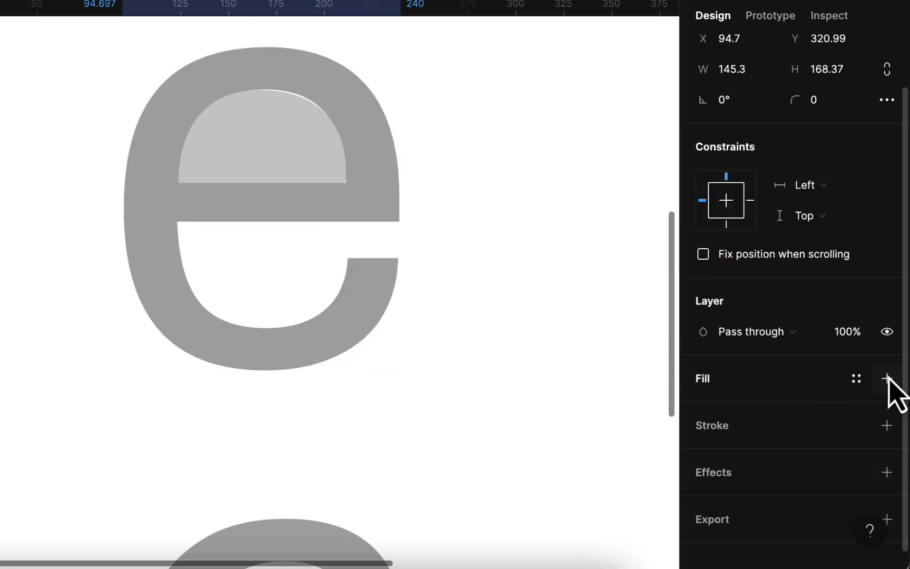
{"action": "left_click", "coordinate": [887, 378]}
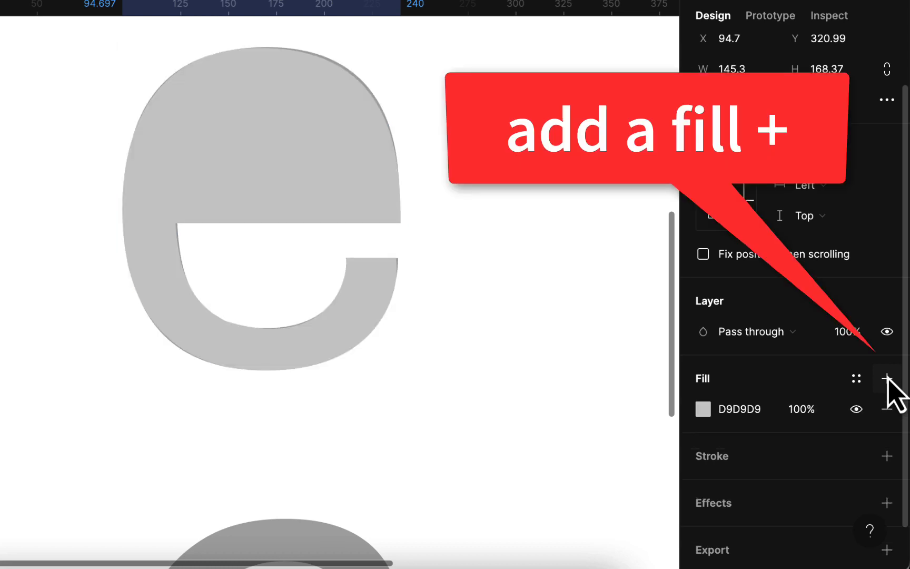
{"action": "left_click", "coordinate": [703, 409]}
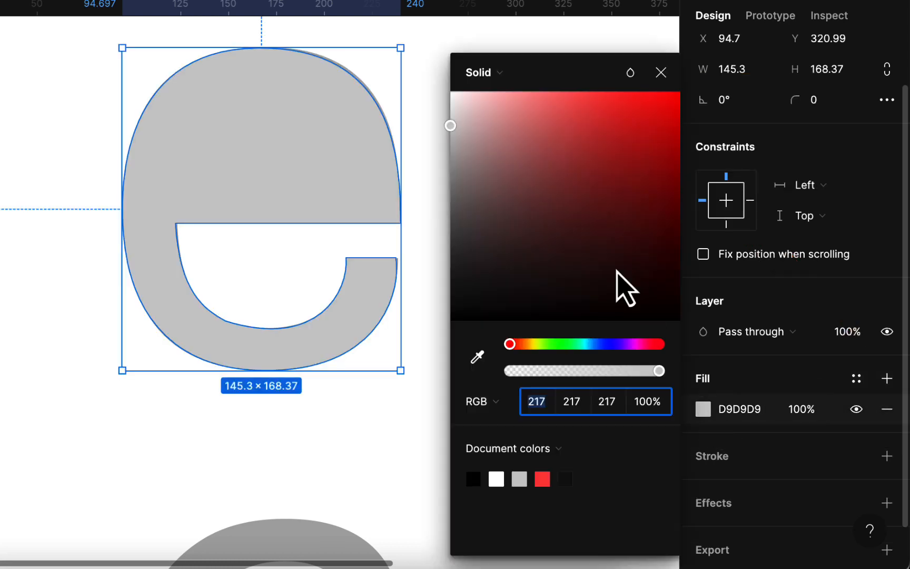
{"action": "left_click", "coordinate": [589, 143]}
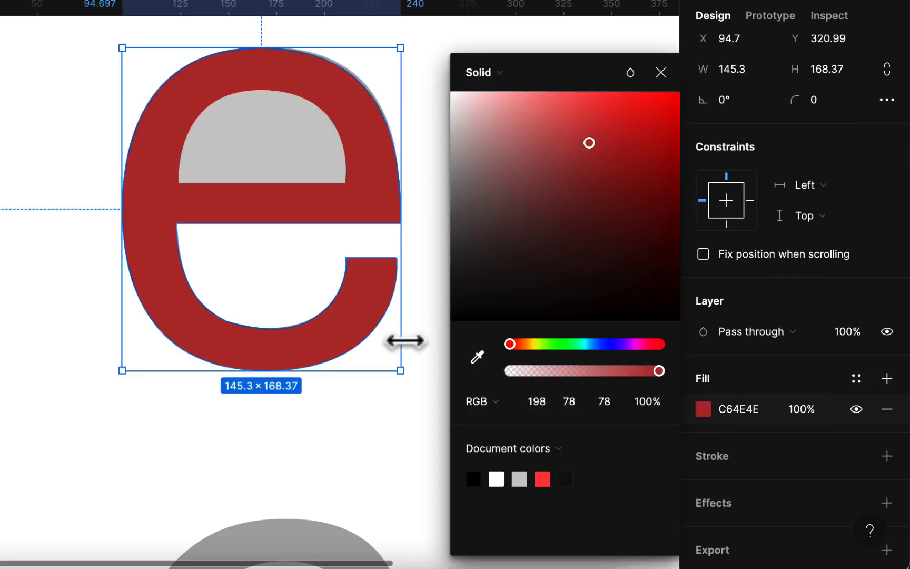
{"action": "left_click", "coordinate": [447, 264]}
{"action": "left_click", "coordinate": [334, 95]}
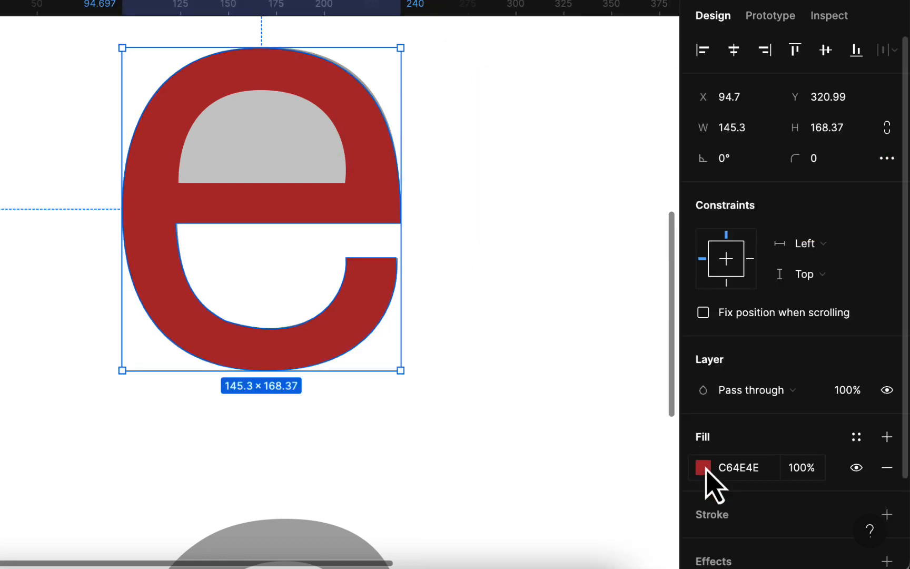
Step: Recolour the e's counter shape from grey to a bright green 89FA62 fill and deselect it
{"action": "left_click", "coordinate": [315, 153]}
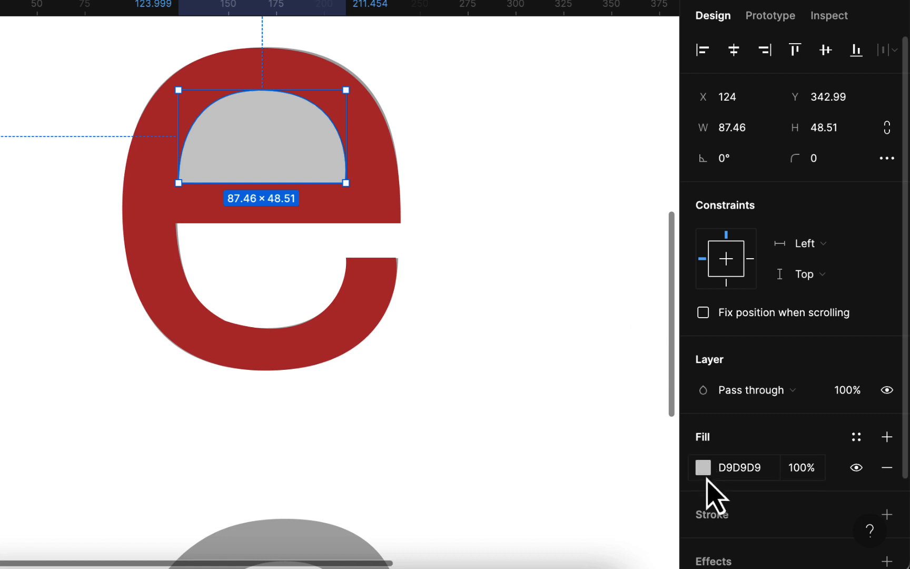
{"action": "left_click", "coordinate": [705, 469]}
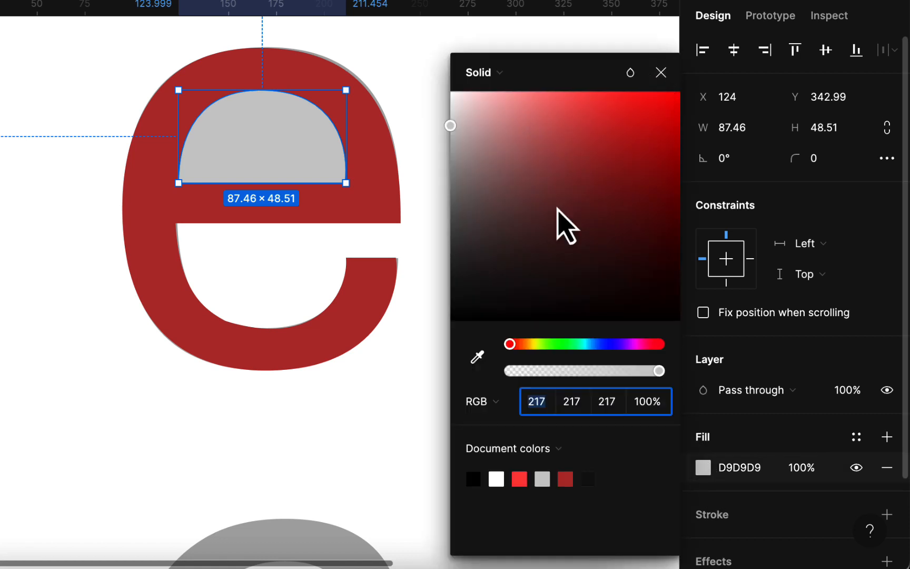
{"action": "left_click", "coordinate": [554, 345]}
{"action": "left_click", "coordinate": [590, 103]}
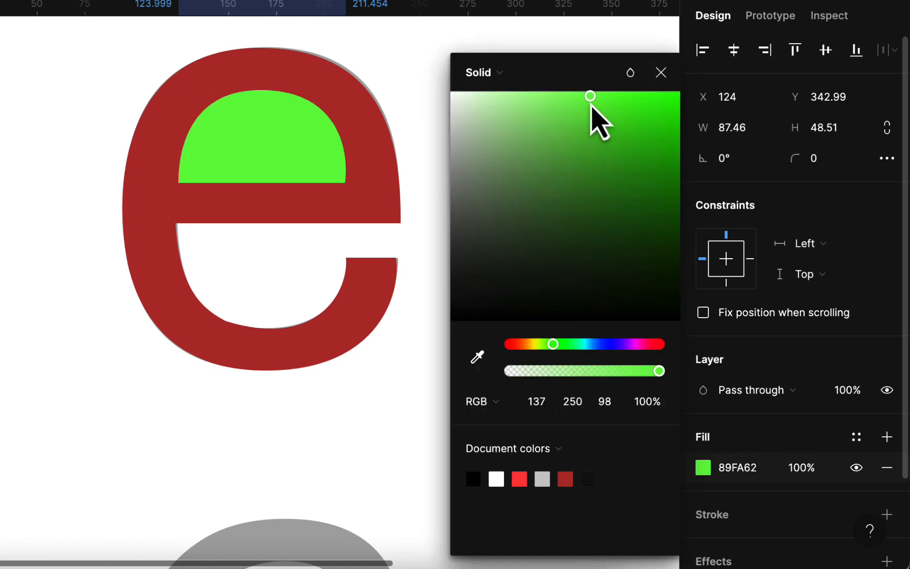
{"action": "left_click", "coordinate": [661, 72]}
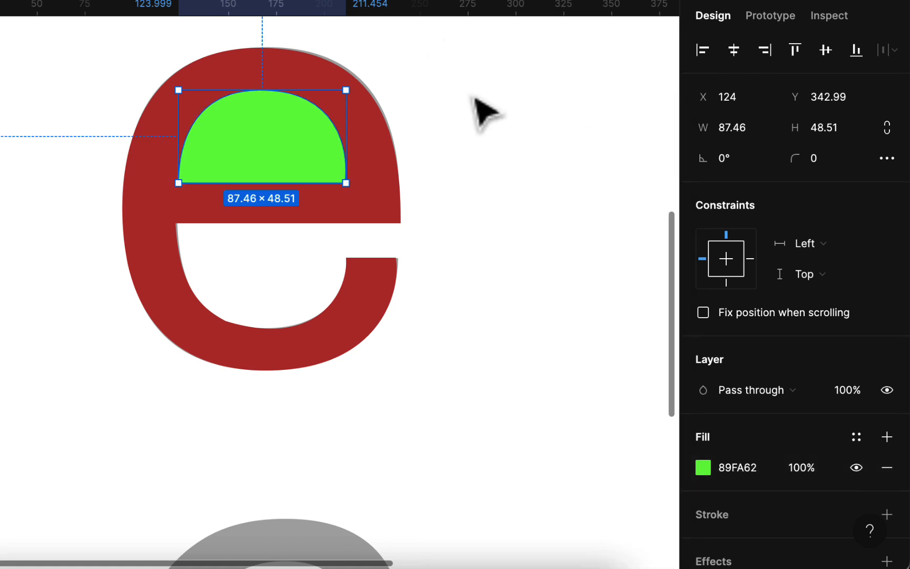
{"action": "left_click", "coordinate": [481, 107]}
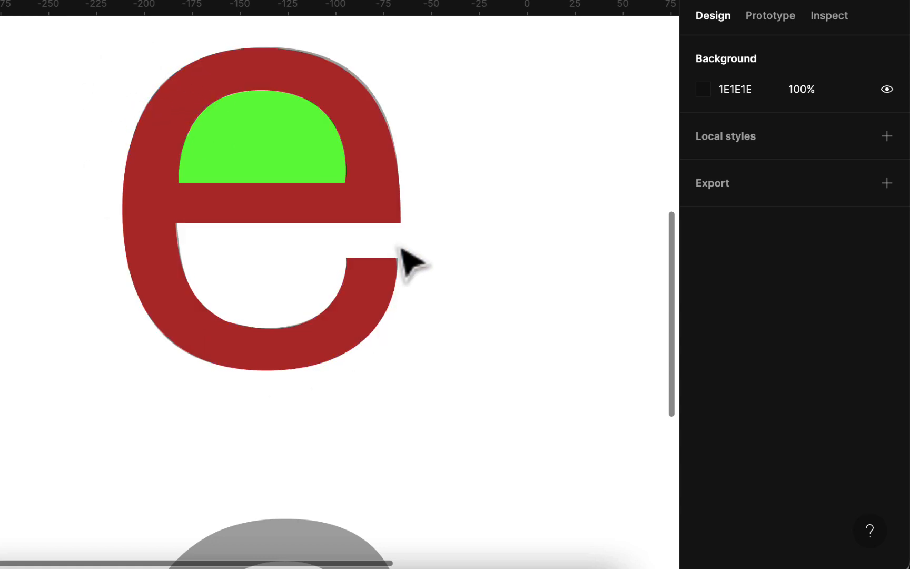
Step: Select the red e outline together with its green counter and subtract the counter from the outline
{"action": "left_click_drag", "start_coordinate": [74, 74], "coordinate": [524, 432]}
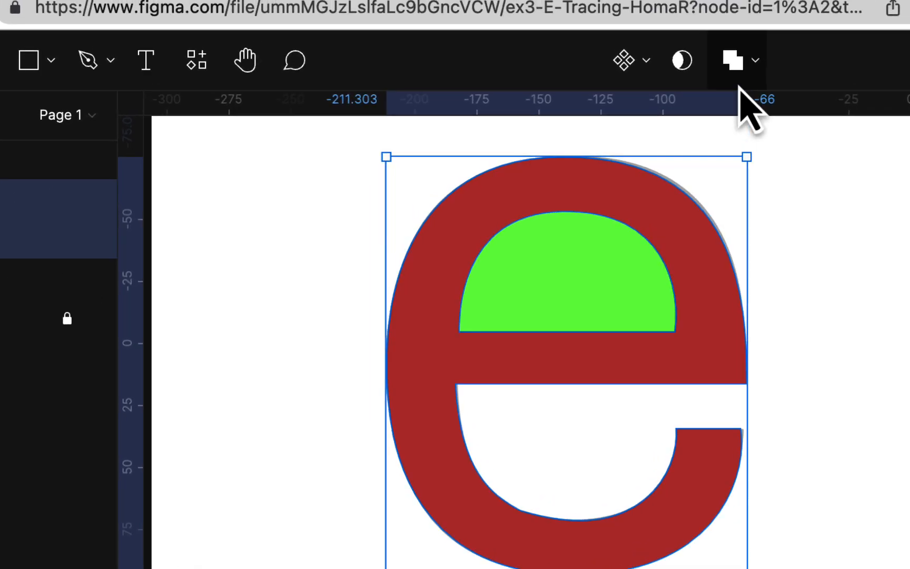
{"action": "left_click", "coordinate": [756, 61]}
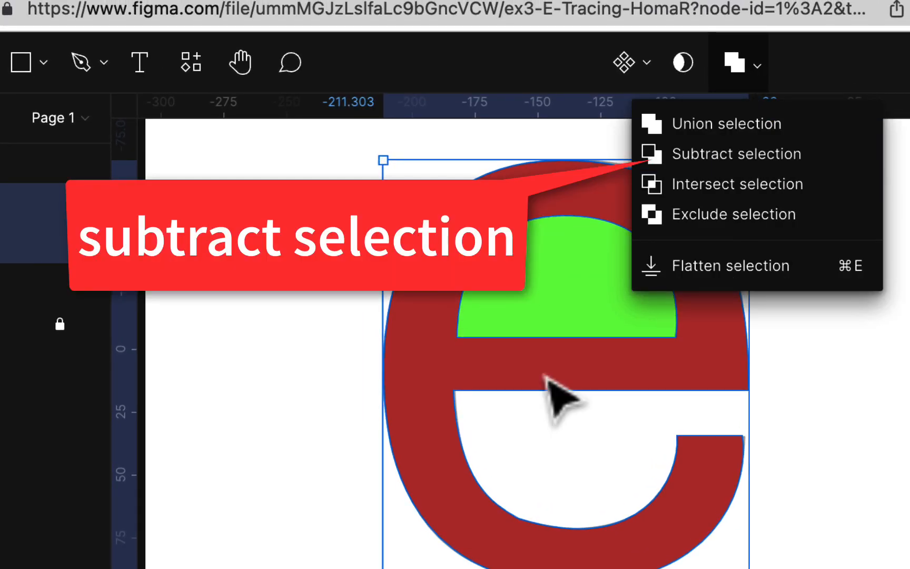
{"action": "left_click", "coordinate": [786, 156]}
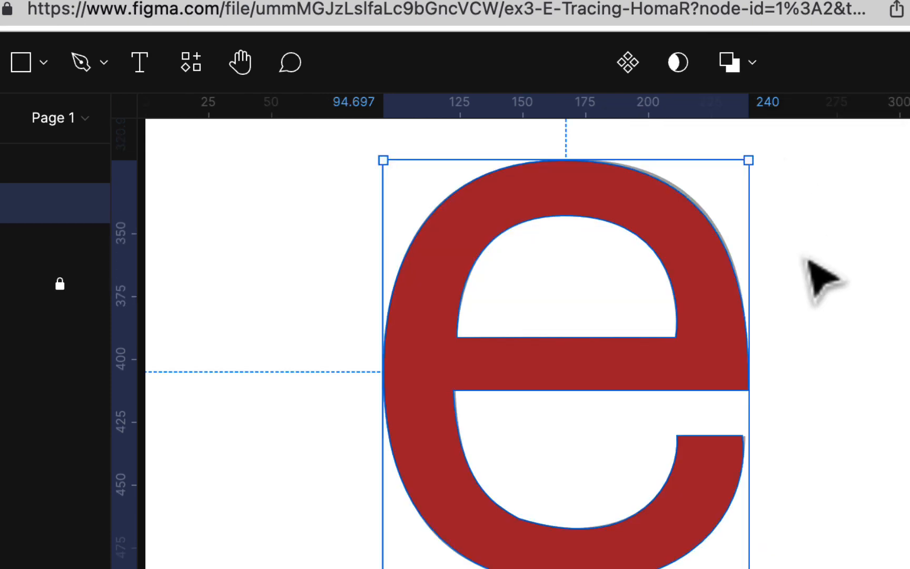
Step: Change the subtracted e's fill to a deeper red, RGB 191, 29, 29, and deselect the shape
{"action": "left_click", "coordinate": [822, 280]}
{"action": "left_click", "coordinate": [736, 265]}
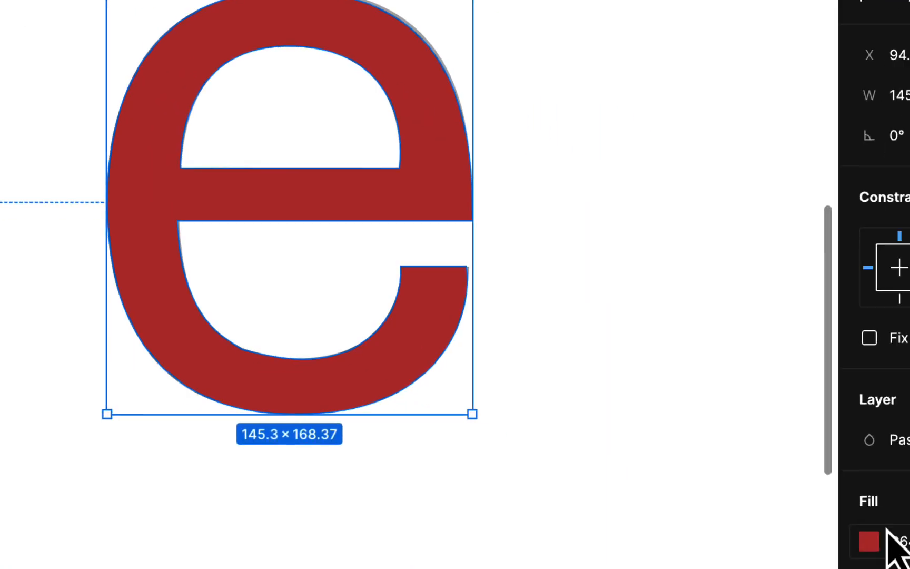
{"action": "left_click", "coordinate": [888, 545]}
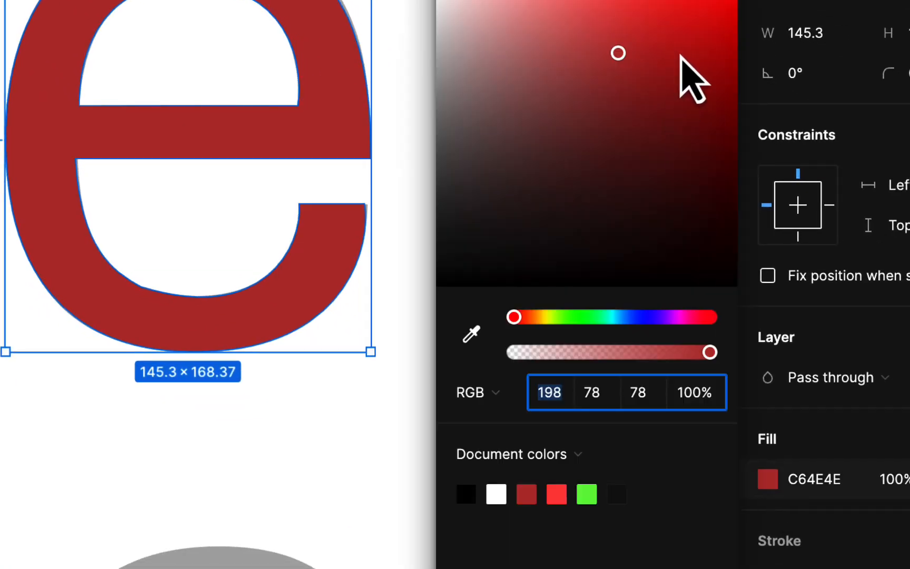
{"action": "left_click", "coordinate": [693, 60]}
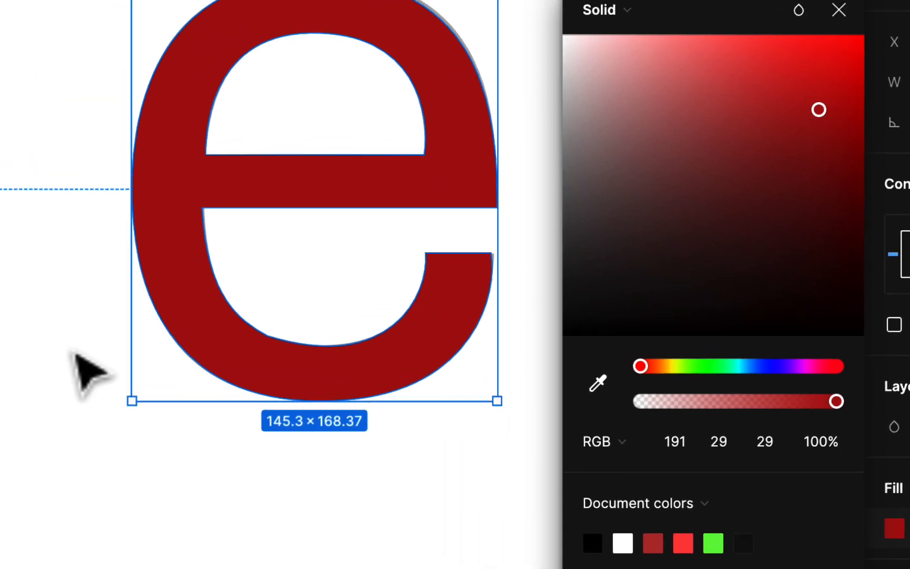
{"action": "left_click", "coordinate": [75, 354]}
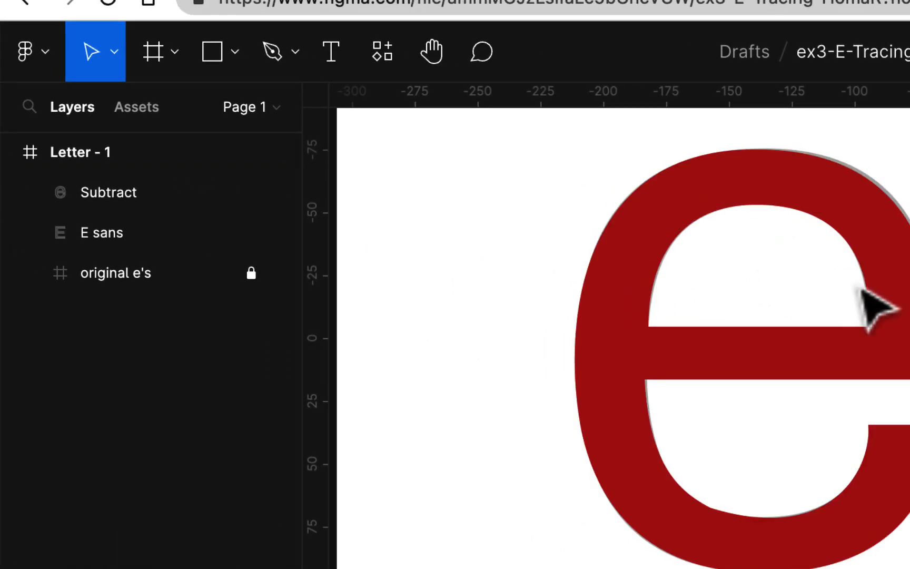
Step: Try shifting the red e rightward off the grey sample in three large nudges, and undo the move
{"action": "left_click", "coordinate": [865, 252]}
{"action": "key", "text": "shift+Right"}
{"action": "key", "text": "shift+Right"}
{"action": "key", "text": "shift+Right"}
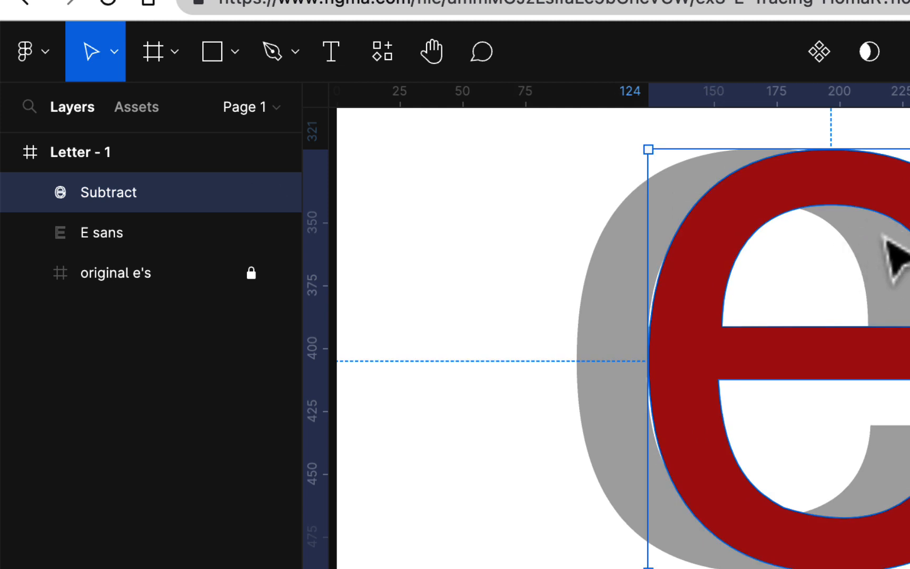
{"action": "key", "text": "super+z"}
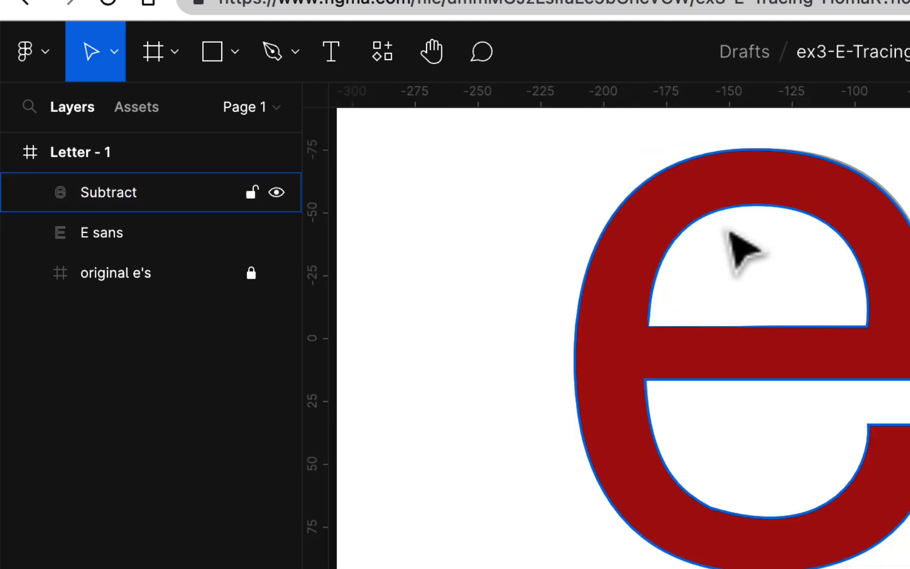
Step: Flatten the Subtract layer into a single vector shape
{"action": "left_click", "coordinate": [125, 196]}
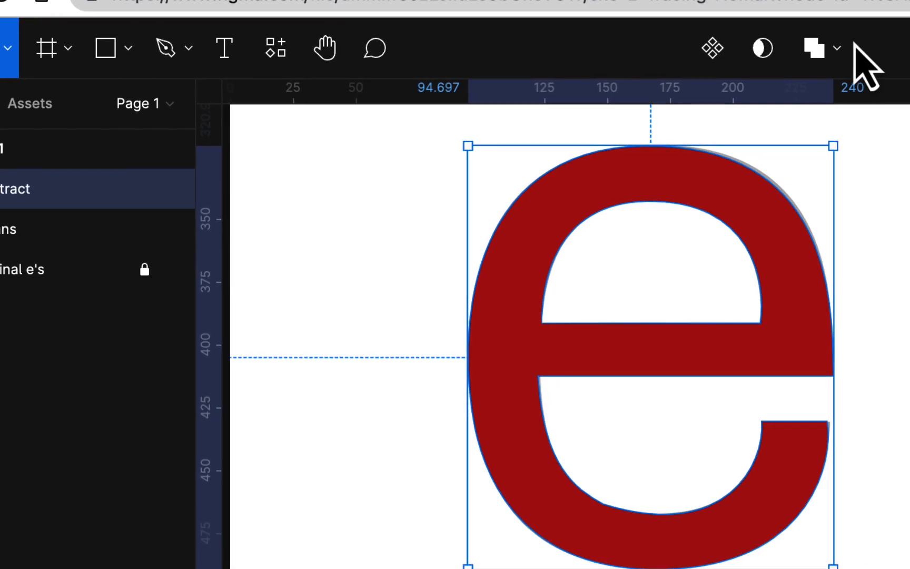
{"action": "left_click", "coordinate": [909, 56]}
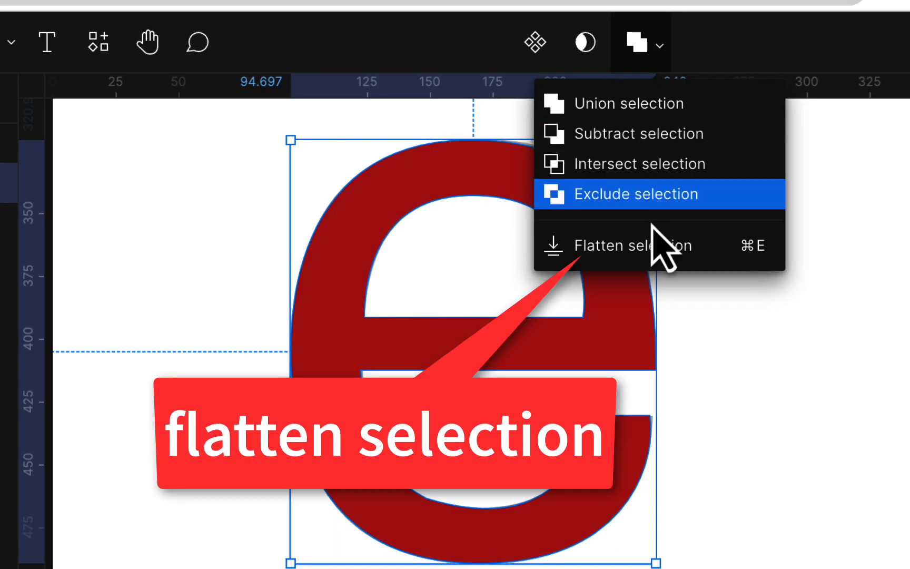
{"action": "left_click", "coordinate": [653, 256]}
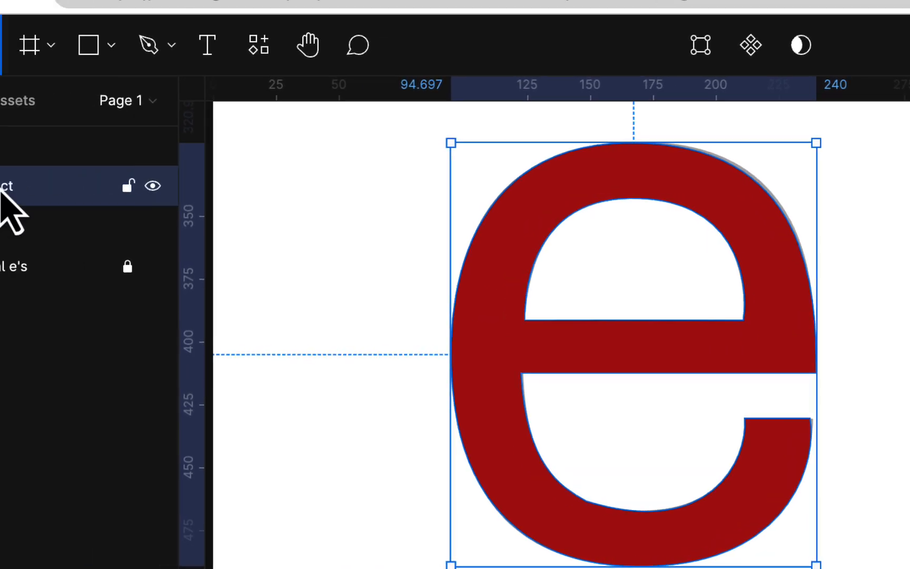
Step: Rename the flattened e layer as "e sans regular"
{"action": "double_click", "coordinate": [2, 187]}
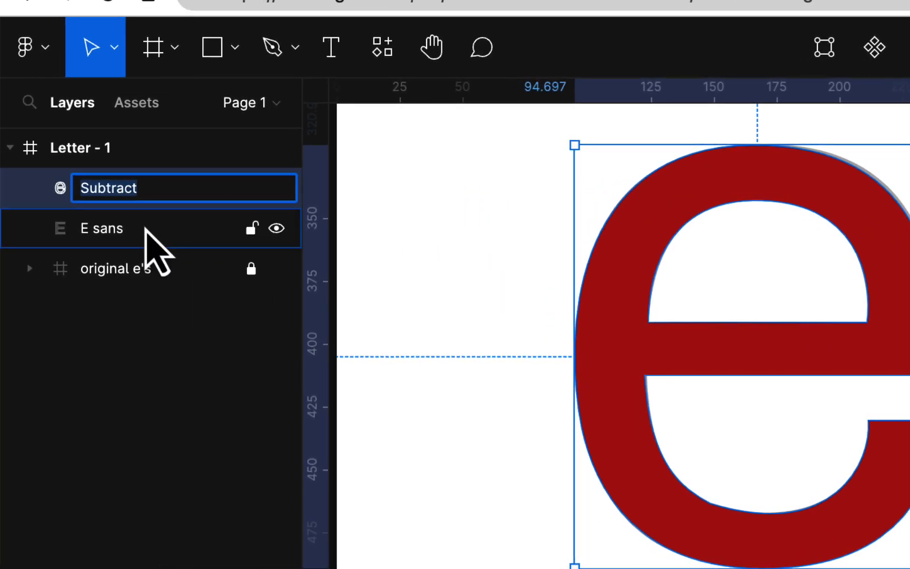
{"action": "type", "text": "e sans"}
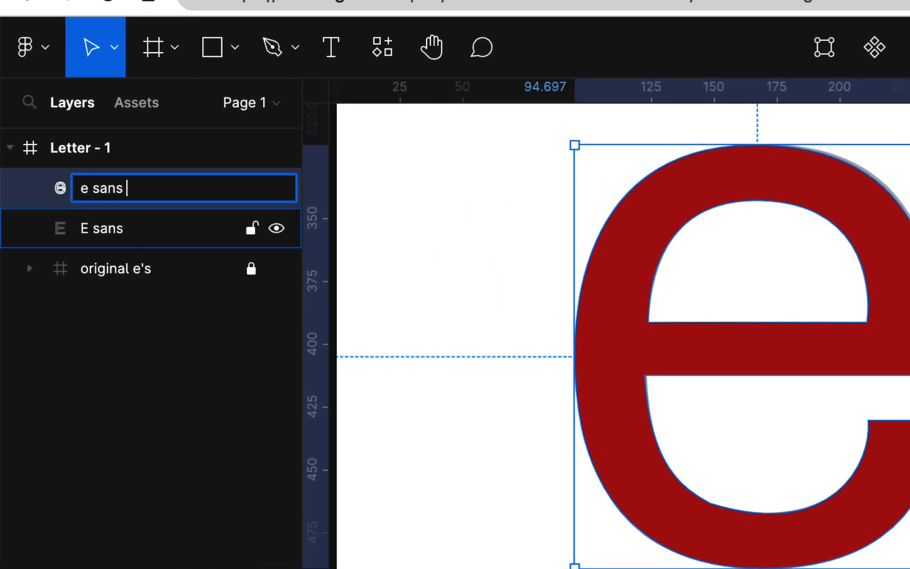
{"action": "type", "text": " regular"}
{"action": "key", "text": "Return"}
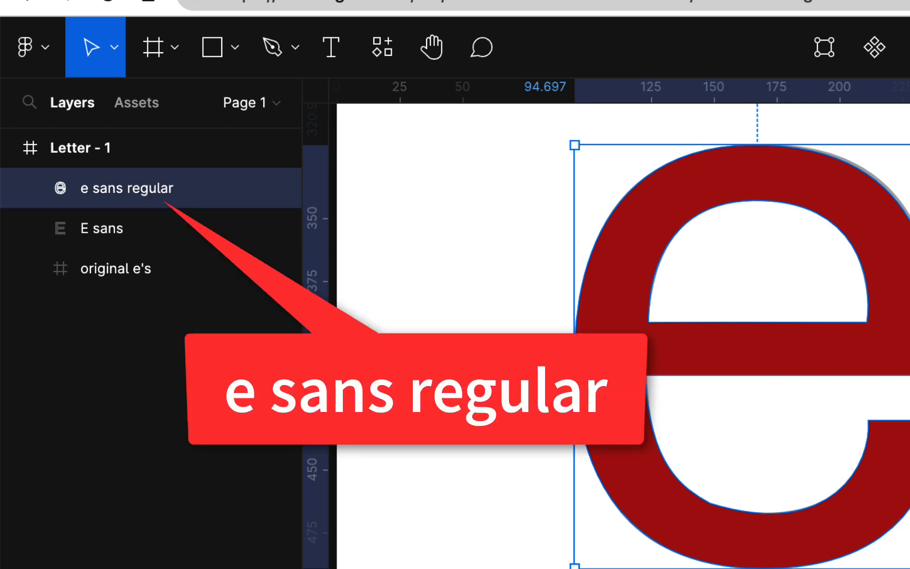
Step: Duplicate the red "e sans regular" shape downward onto the grey italic e below it
{"action": "scroll", "coordinate": [619, 324], "scroll_direction": "down", "scroll_amount": 5}
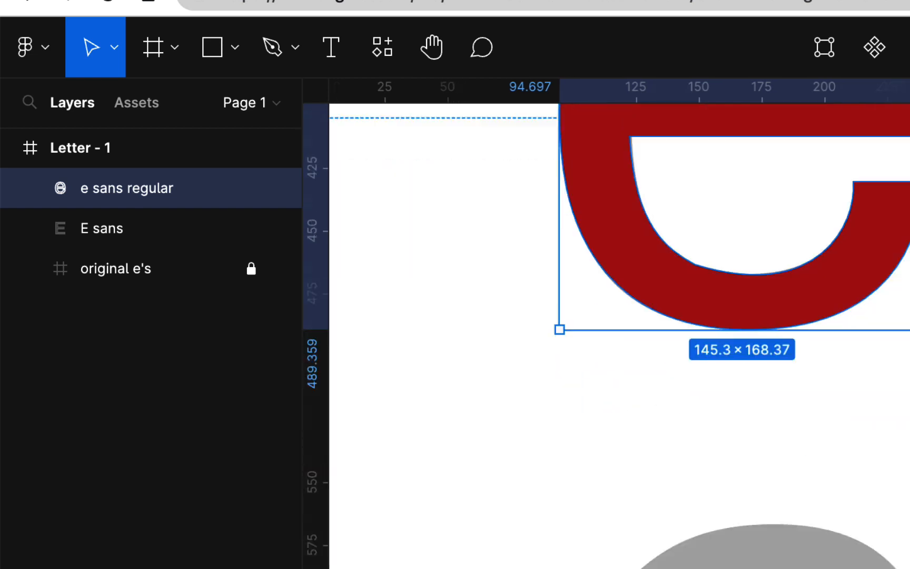
{"action": "scroll", "coordinate": [619, 323], "scroll_direction": "down", "scroll_amount": 3}
{"action": "scroll", "coordinate": [619, 323], "scroll_direction": "down", "scroll_amount": 5}
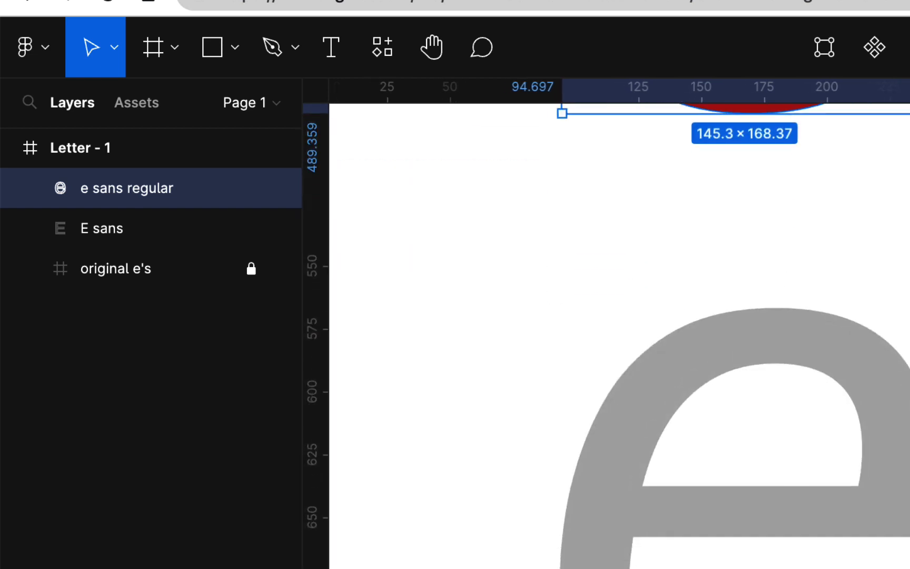
{"action": "key", "text": "super+minus"}
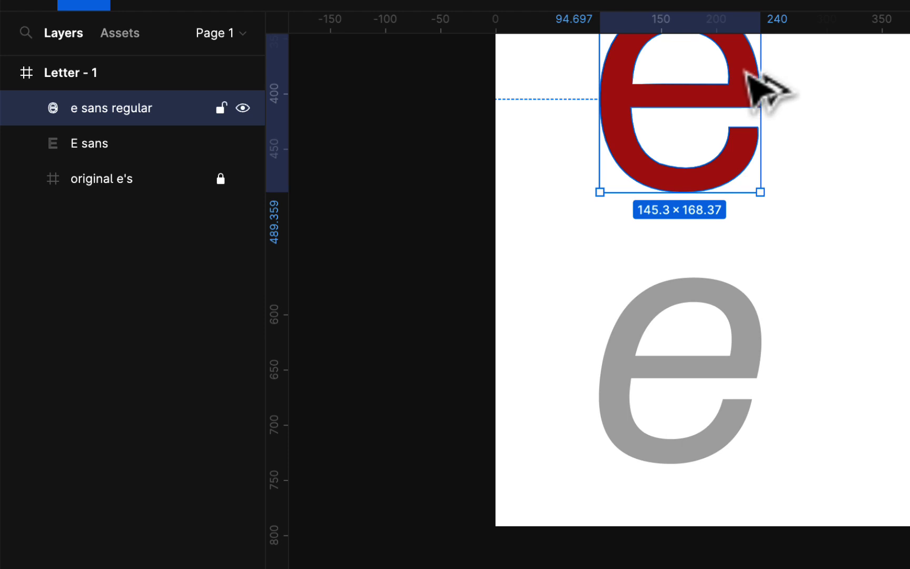
{"action": "left_click_drag", "start_coordinate": [746, 79], "coordinate": [745, 341]}
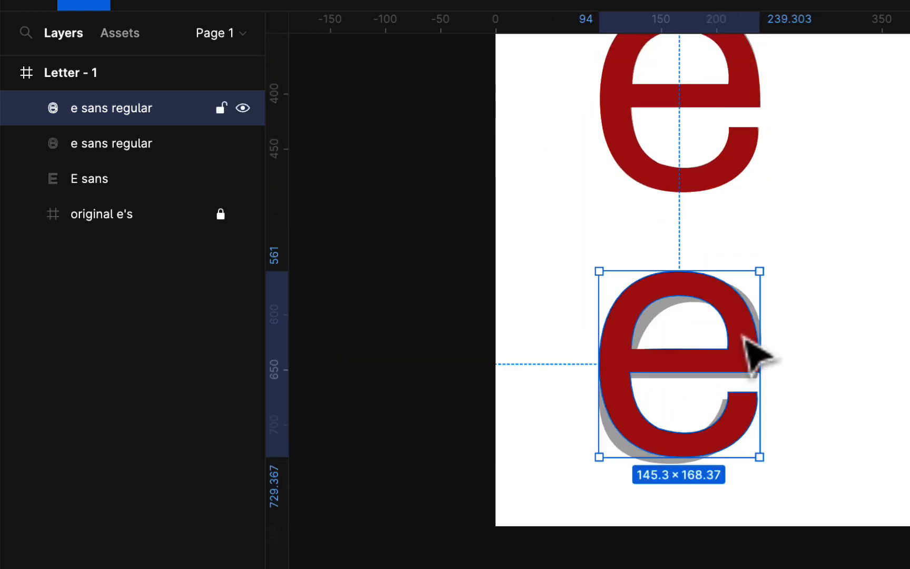
{"action": "left_click", "coordinate": [38, 11]}
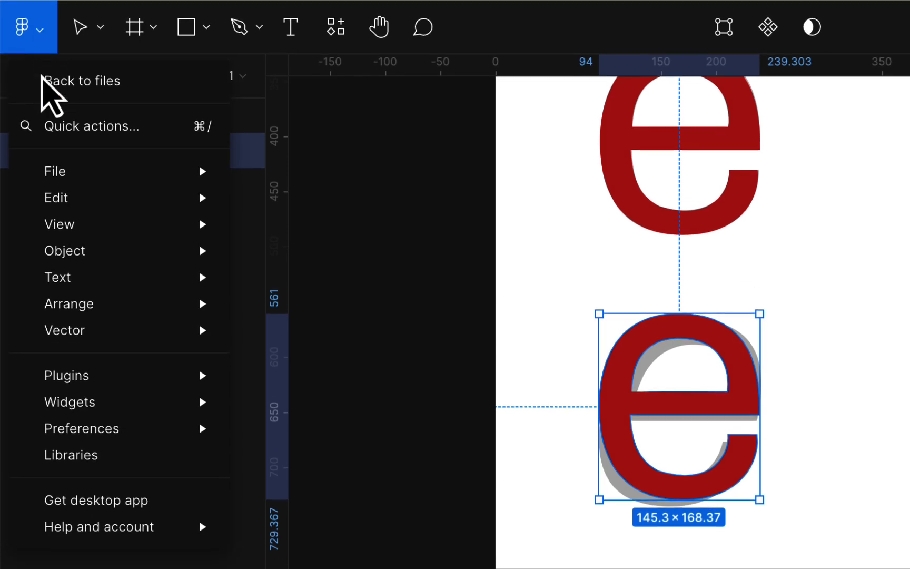
{"action": "mouse_move", "coordinate": [57, 172]}
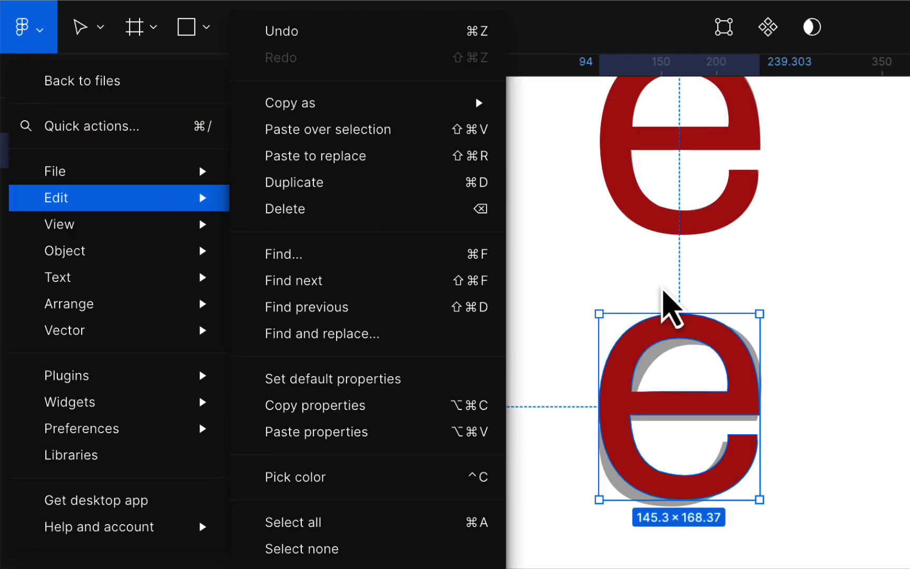
{"action": "left_click", "coordinate": [858, 336]}
Step: Move the copied e down to Y 564 over the grey italic e and lower its fill opacity to 34%
{"action": "left_click_drag", "start_coordinate": [698, 333], "coordinate": [702, 335]}
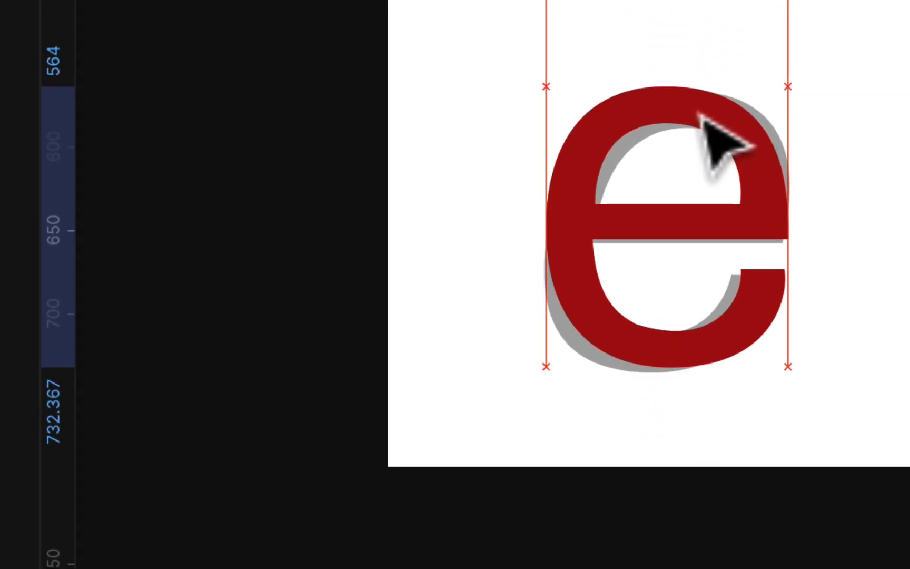
{"action": "left_click_drag", "start_coordinate": [700, 114], "coordinate": [701, 114]}
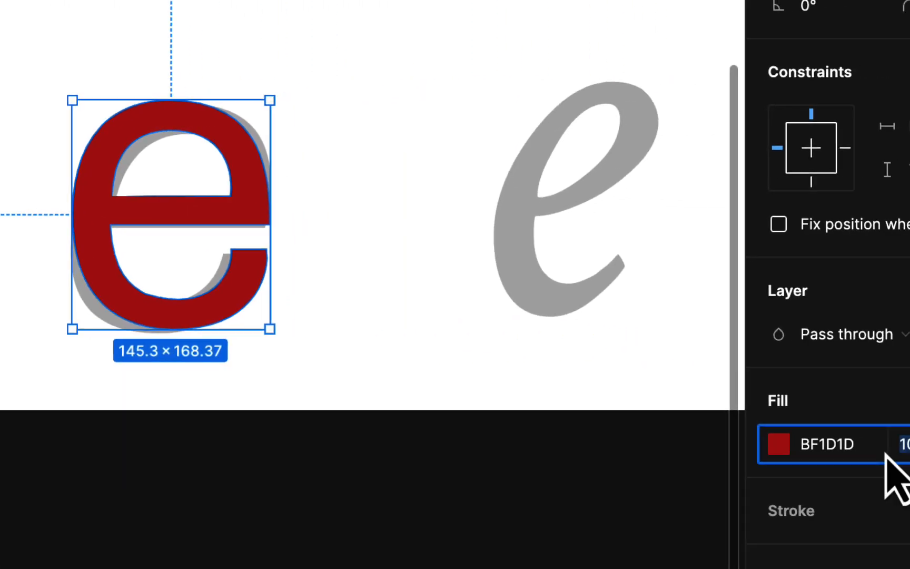
{"action": "left_click", "coordinate": [851, 443]}
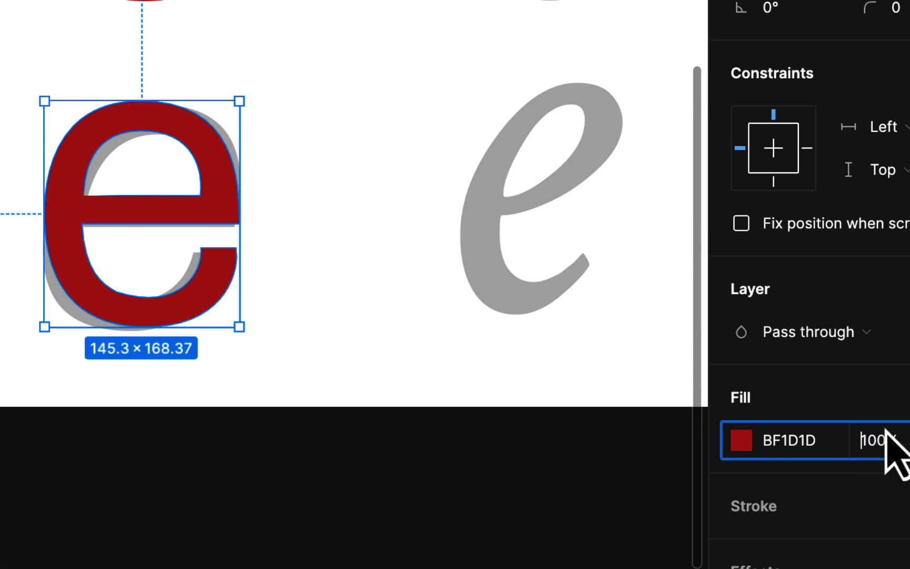
{"action": "left_click_drag", "start_coordinate": [850, 443], "coordinate": [614, 426]}
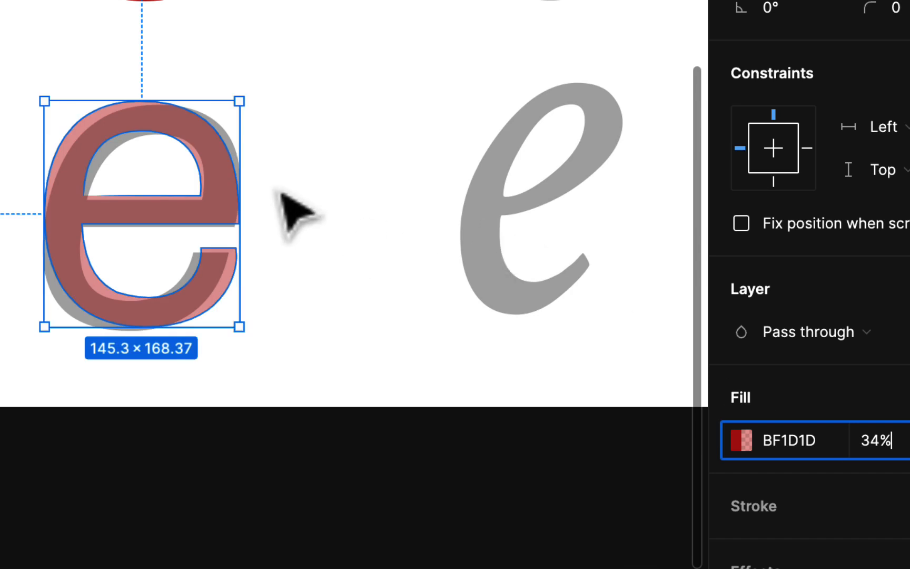
Step: Examine the translucent e's anchor points against the grey italic e in vector editing, and leave the edit mode
{"action": "scroll", "coordinate": [282, 194], "scroll_direction": "up", "scroll_amount": 10}
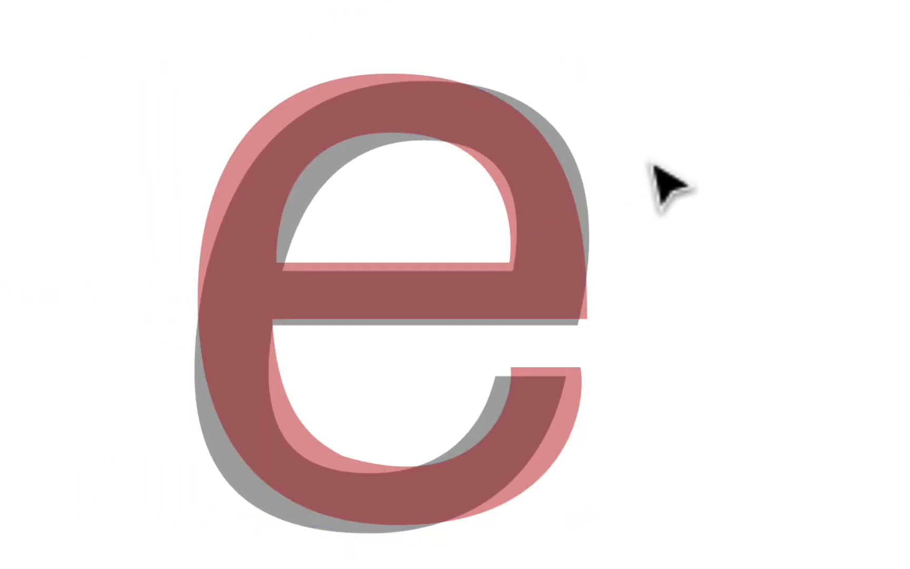
{"action": "left_click", "coordinate": [490, 108]}
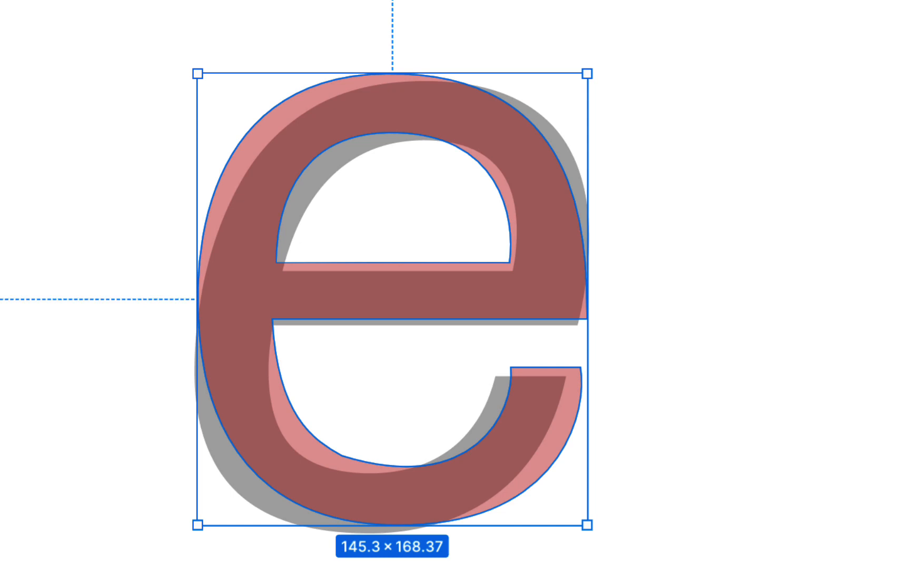
{"action": "key", "text": "Return"}
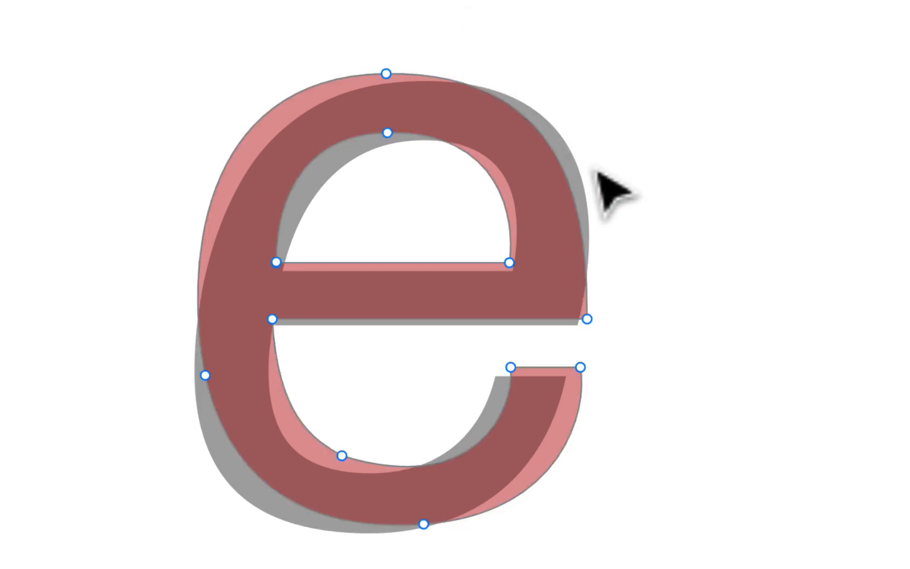
{"action": "key", "text": "Escape"}
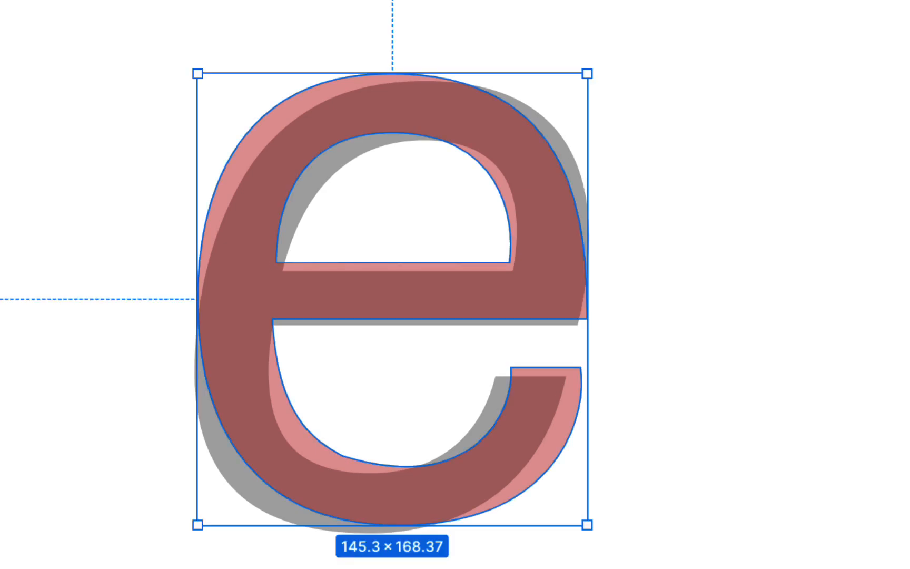
{"action": "key", "text": "Escape"}
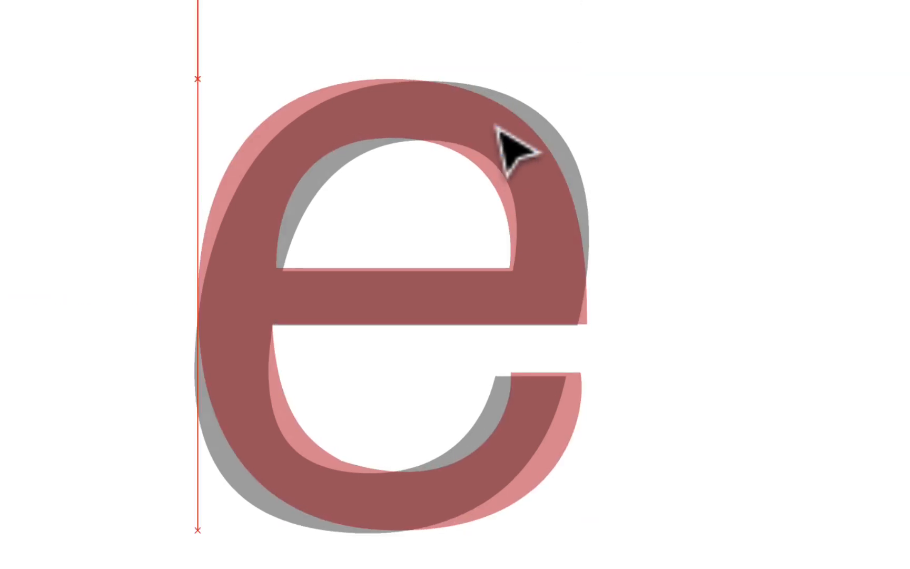
Step: Open the translucent e for vector editing and shift its top outer anchor rightward onto the grey italic e's crest
{"action": "left_click", "coordinate": [498, 128]}
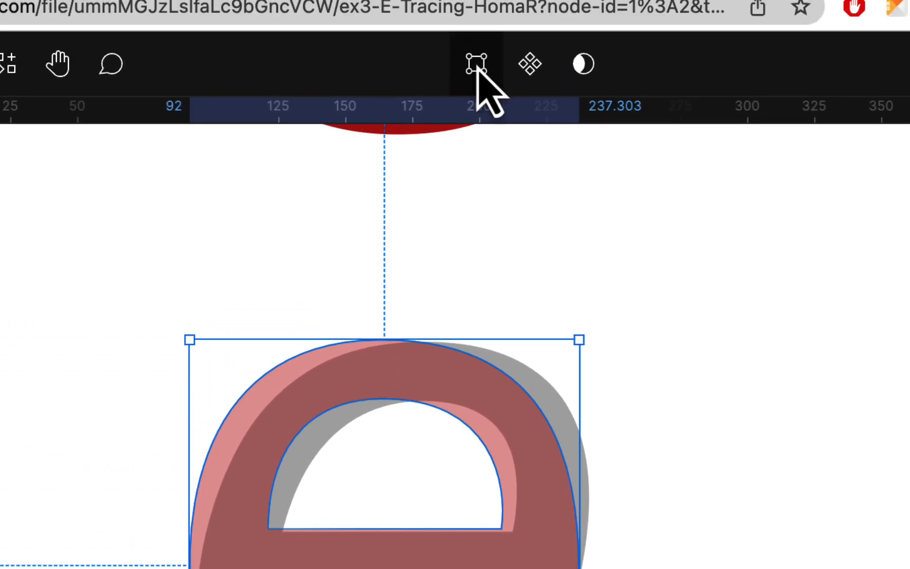
{"action": "left_click", "coordinate": [476, 64]}
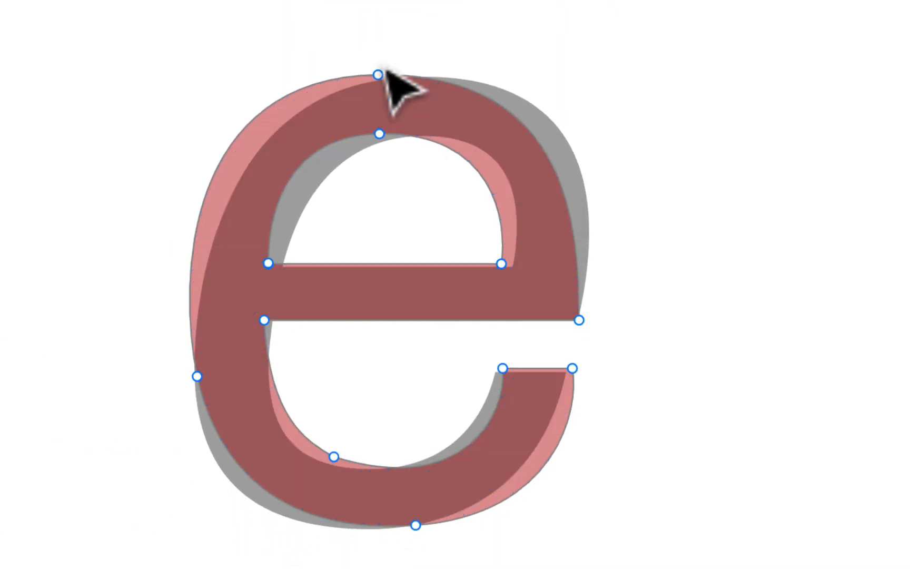
{"action": "left_click", "coordinate": [379, 76]}
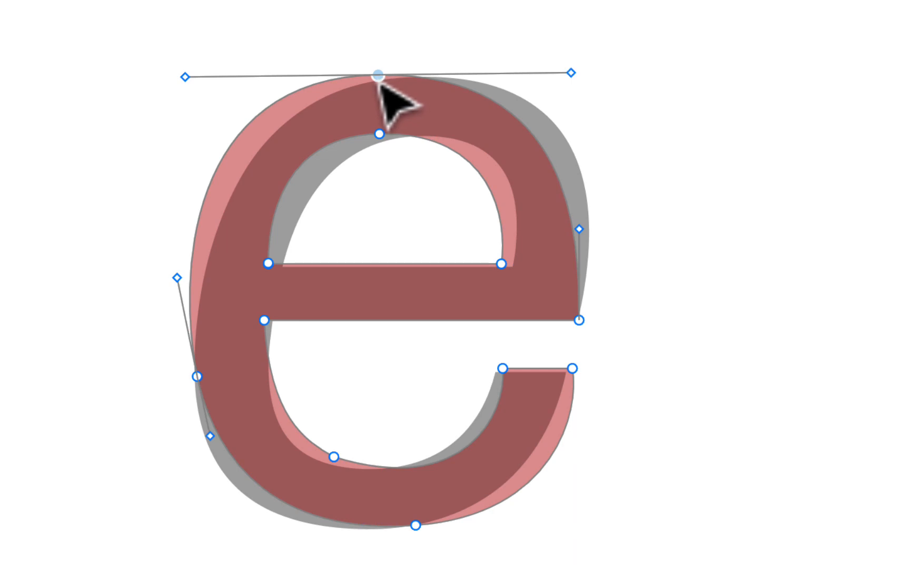
{"action": "left_click_drag", "start_coordinate": [383, 83], "coordinate": [433, 84]}
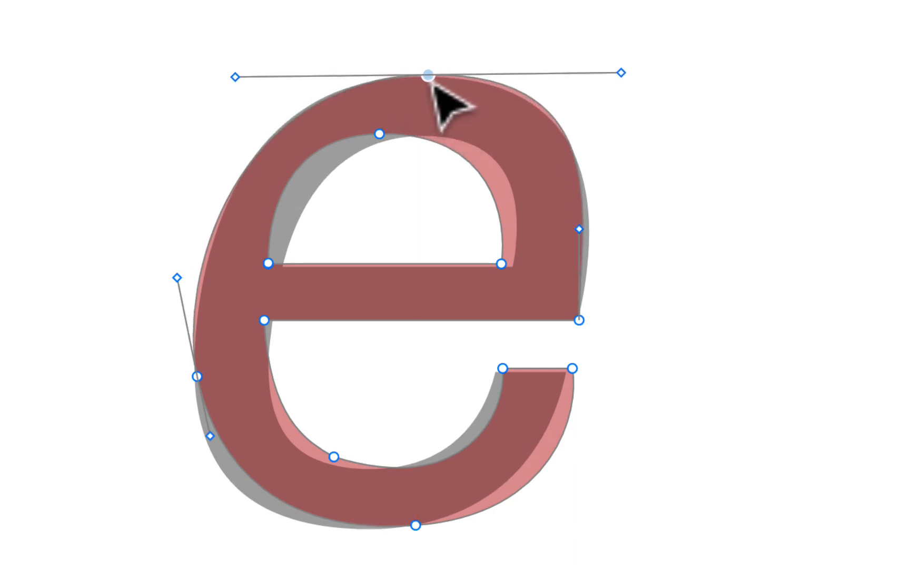
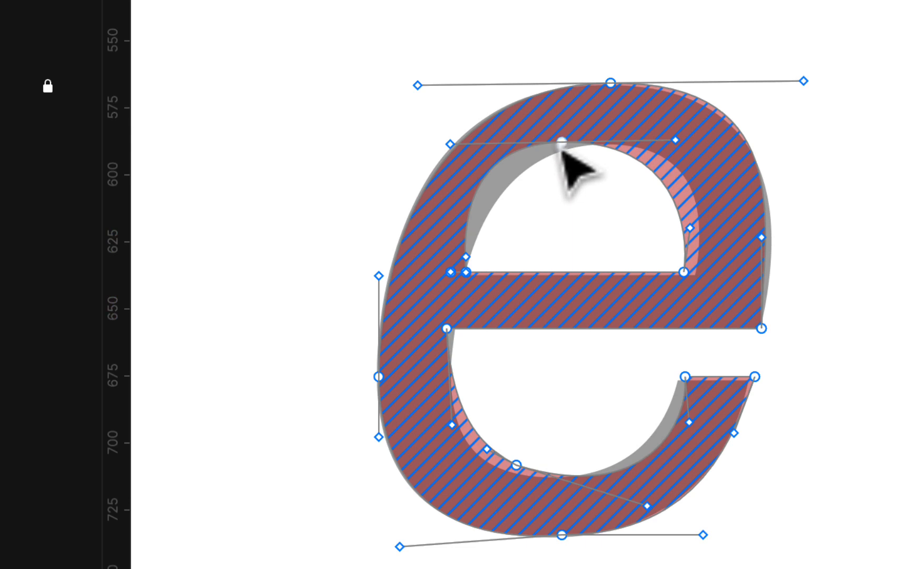
Step: Shift the upper counter's top anchor and crossbar-right corner onto the grey italic outline, and shorten the curve handle between them
{"action": "left_click", "coordinate": [564, 145]}
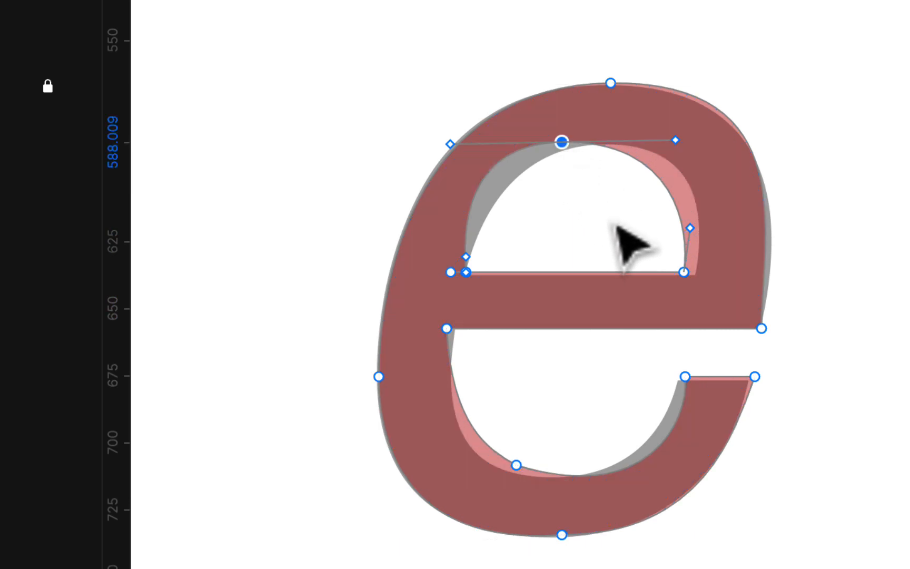
{"action": "left_click_drag", "start_coordinate": [563, 143], "coordinate": [613, 157]}
{"action": "left_click_drag", "start_coordinate": [686, 277], "coordinate": [702, 285]}
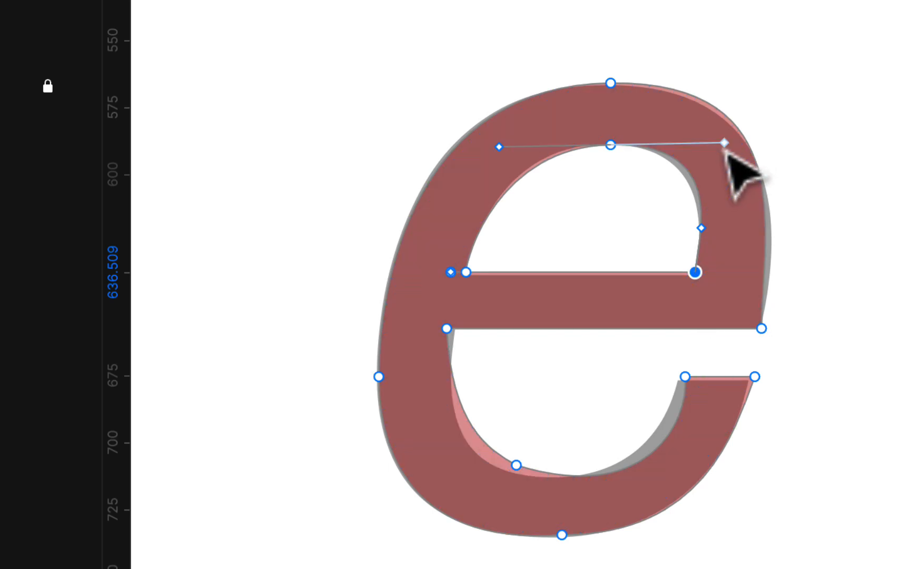
{"action": "mouse_move", "coordinate": [727, 150]}
{"action": "left_mouse_down"}
{"action": "mouse_move", "coordinate": [699, 157]}
{"action": "mouse_move", "coordinate": [713, 161]}
{"action": "left_mouse_up"}
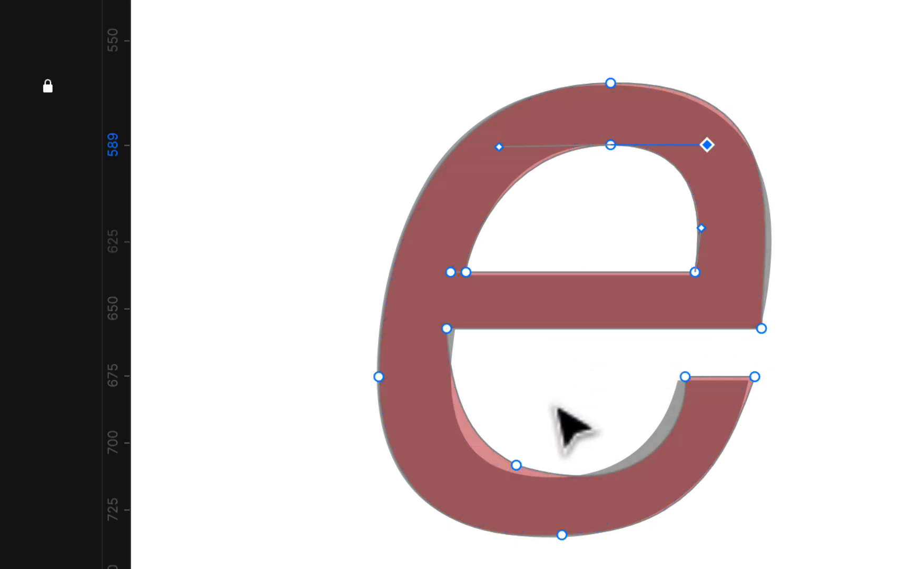
Step: Move the lower counter's upper-left corner onto the grey crossbar edge and shift its bottom-left anchor to Y 710 on the grey curve
{"action": "key", "text": "super+="}
{"action": "scroll", "coordinate": [556, 405], "scroll_direction": "down", "scroll_amount": 5}
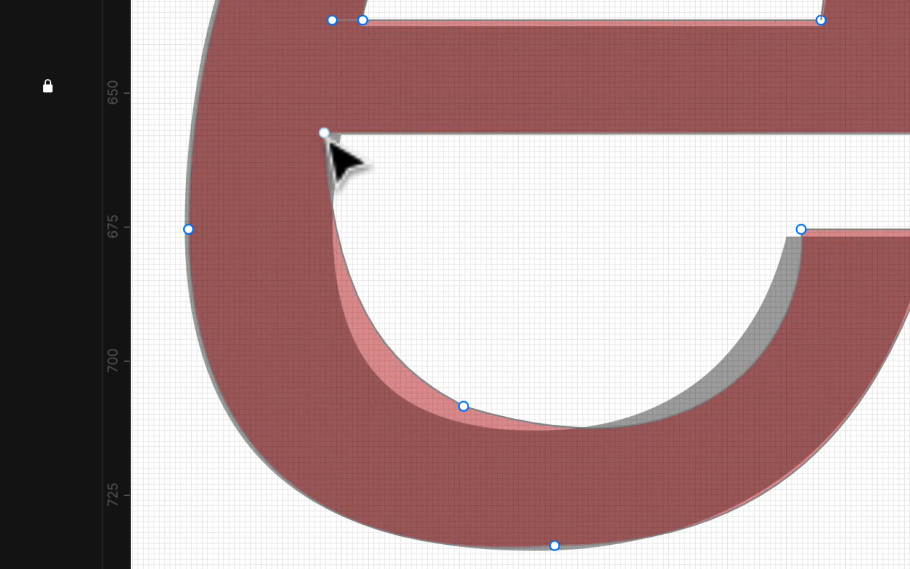
{"action": "left_click_drag", "start_coordinate": [329, 139], "coordinate": [346, 145]}
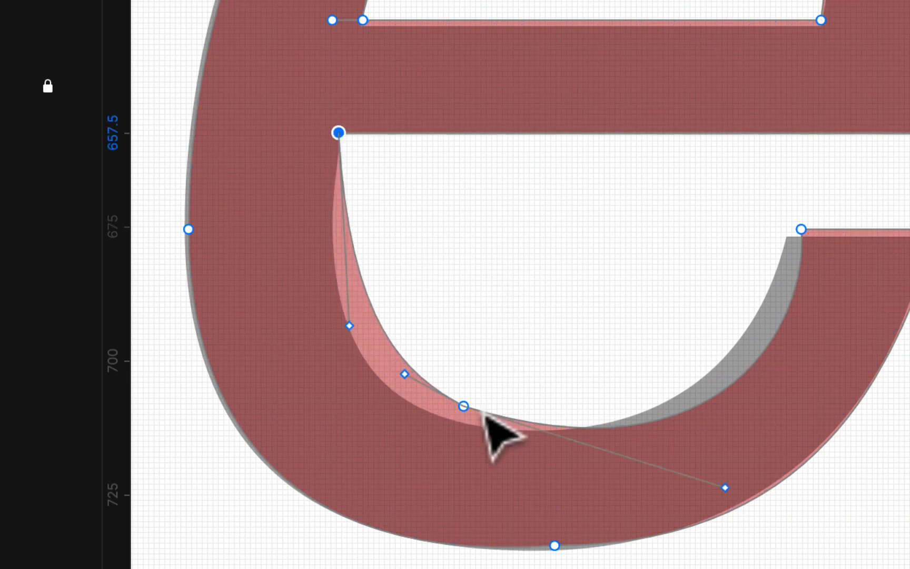
{"action": "left_click_drag", "start_coordinate": [469, 415], "coordinate": [429, 423]}
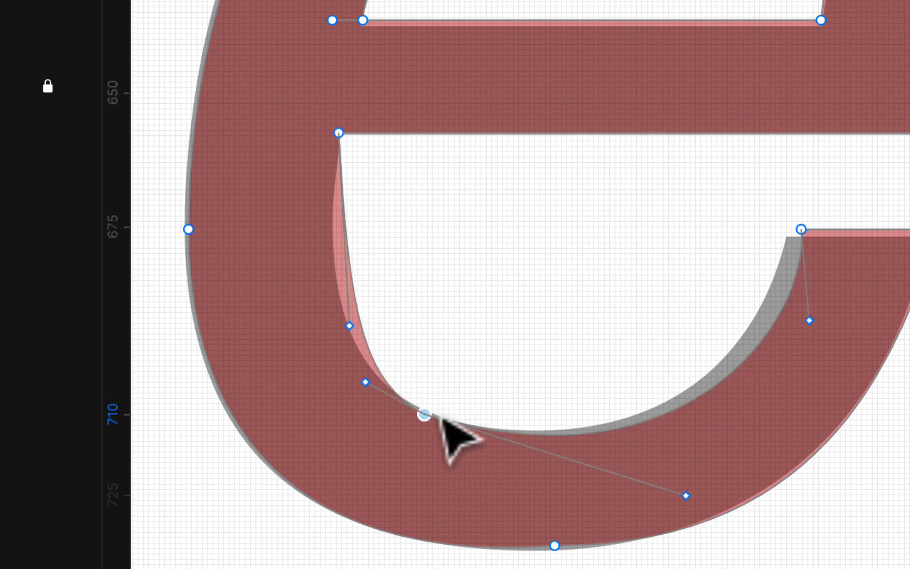
Step: Shift the inner and outer corners of the e's open terminal leftward to line up with the grey italic terminal
{"action": "left_click_drag", "start_coordinate": [803, 235], "coordinate": [792, 240]}
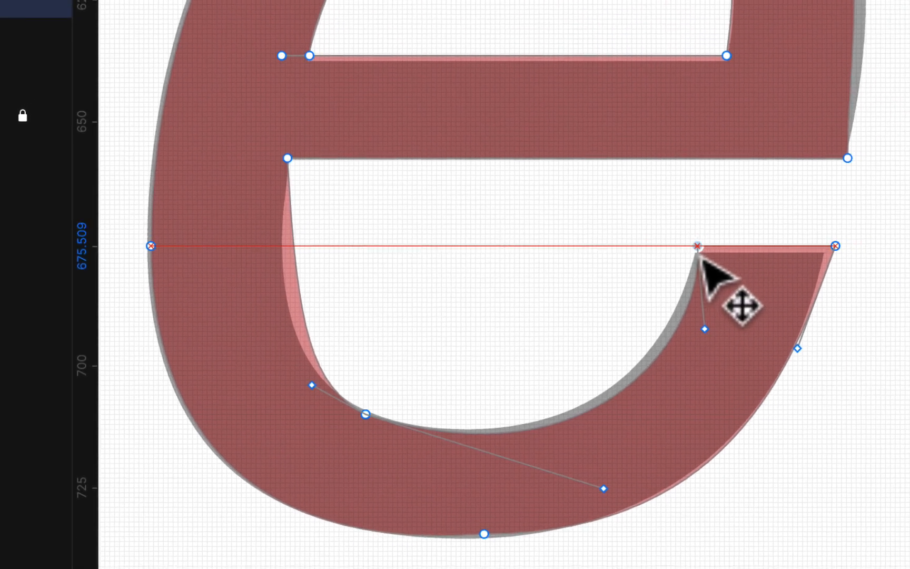
{"action": "left_click_drag", "start_coordinate": [699, 254], "coordinate": [693, 252]}
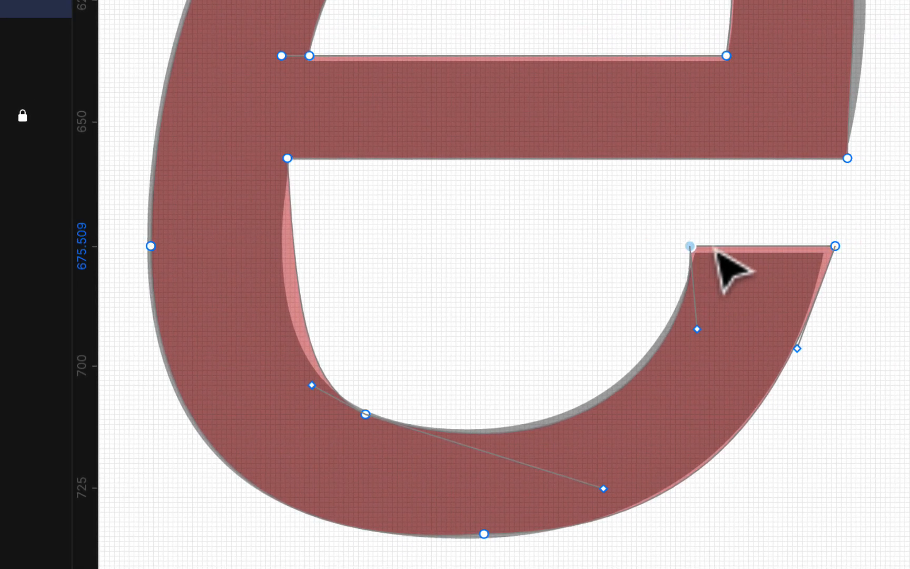
{"action": "left_click_drag", "start_coordinate": [838, 251], "coordinate": [829, 254]}
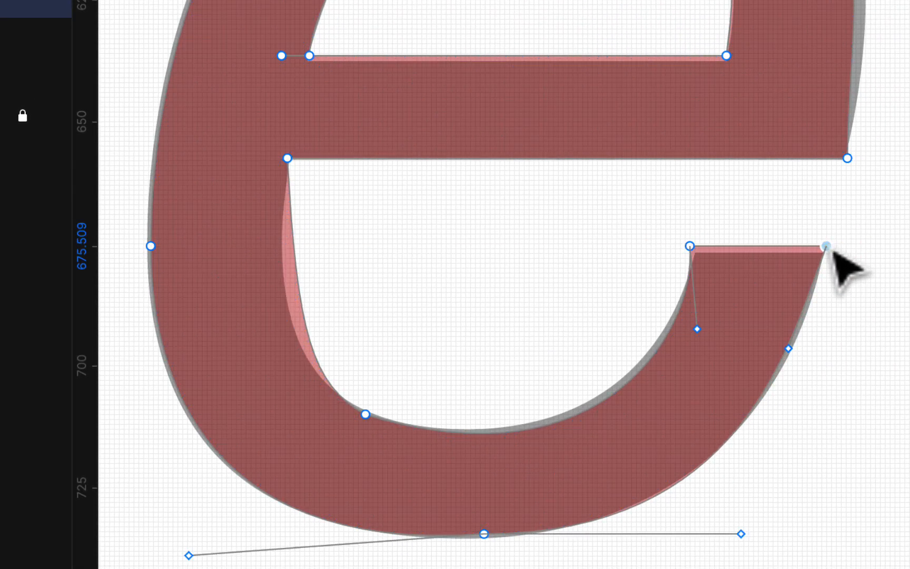
Step: Adjust the curve handles of the lower counter's left side and bottom so the inner edge follows the grey italic curve
{"action": "left_click", "coordinate": [288, 161]}
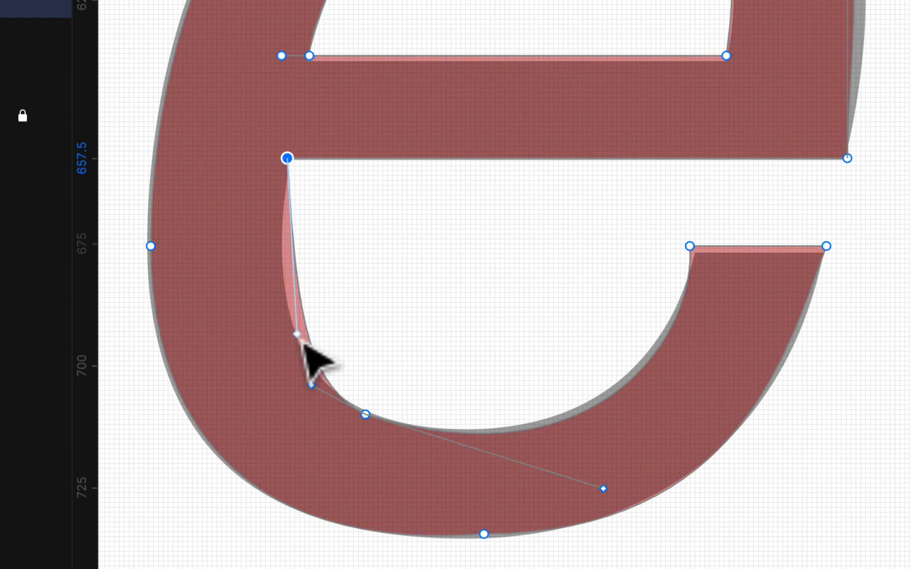
{"action": "left_click_drag", "start_coordinate": [300, 341], "coordinate": [268, 338]}
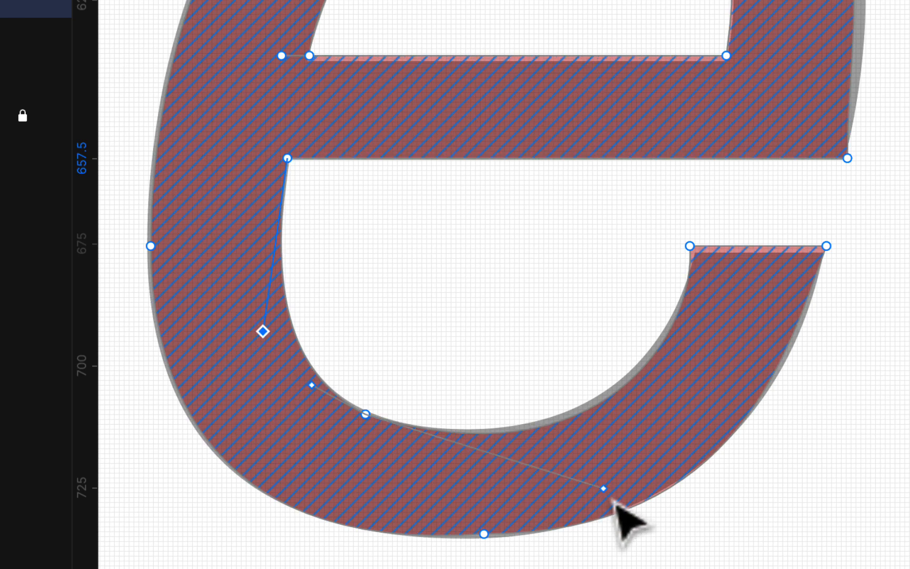
{"action": "left_click_drag", "start_coordinate": [604, 488], "coordinate": [590, 473]}
Step: Bend the bowl's outer right curve outward from the crossbar's end and adjust the top outer anchor to fit the grey italic e
{"action": "scroll", "coordinate": [758, 266], "scroll_direction": "up", "scroll_amount": 5}
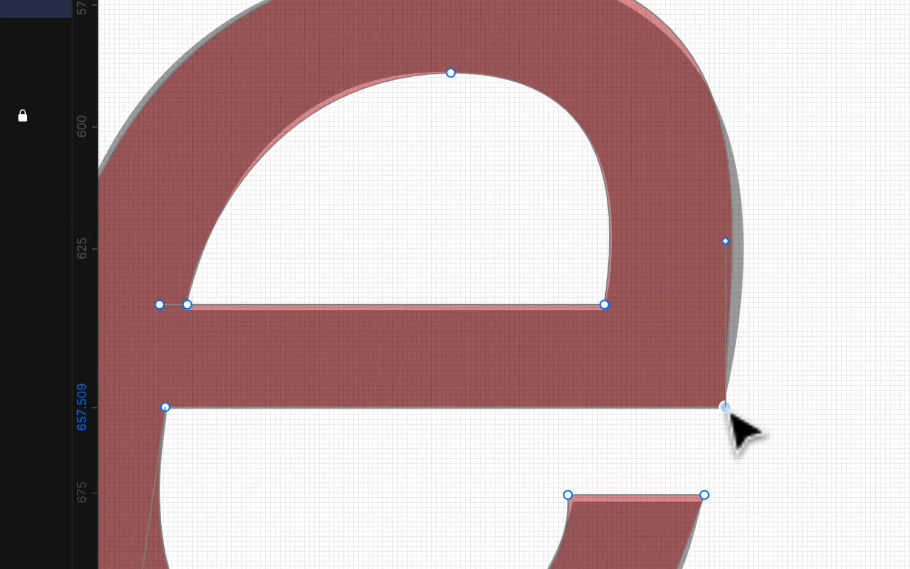
{"action": "left_click", "coordinate": [726, 406]}
{"action": "left_click_drag", "start_coordinate": [729, 245], "coordinate": [755, 260]}
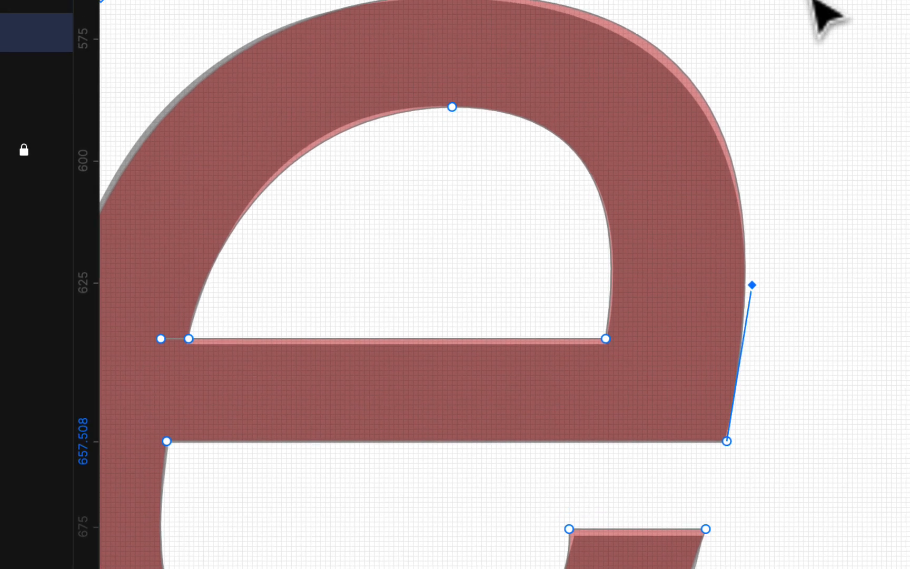
{"action": "left_click_drag", "start_coordinate": [807, 47], "coordinate": [772, 56]}
{"action": "left_click", "coordinate": [454, 53]}
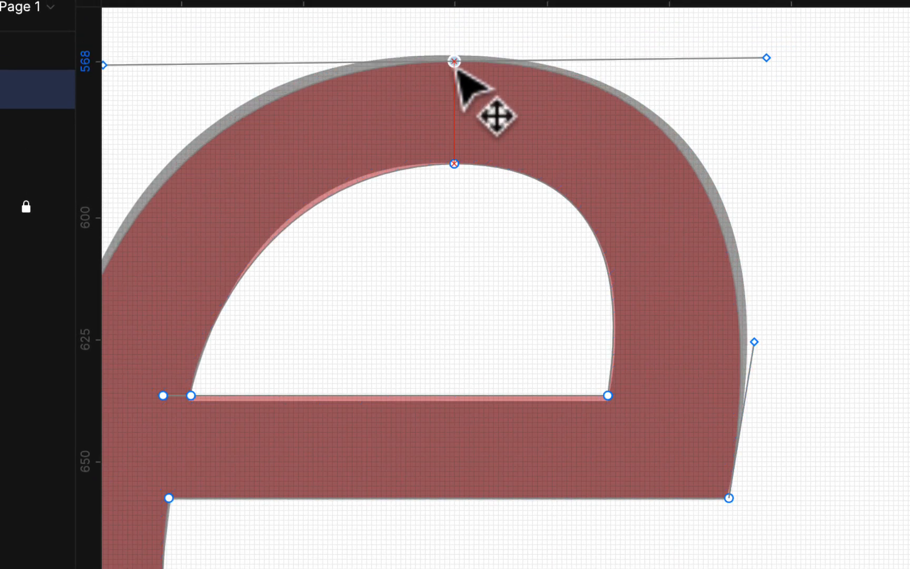
Step: Pull apart the anchors at the upper counter's lower-left corner and place the corner on the grey crossbar edge at Y 638
{"action": "scroll", "coordinate": [530, 170], "scroll_direction": "left", "scroll_amount": 6}
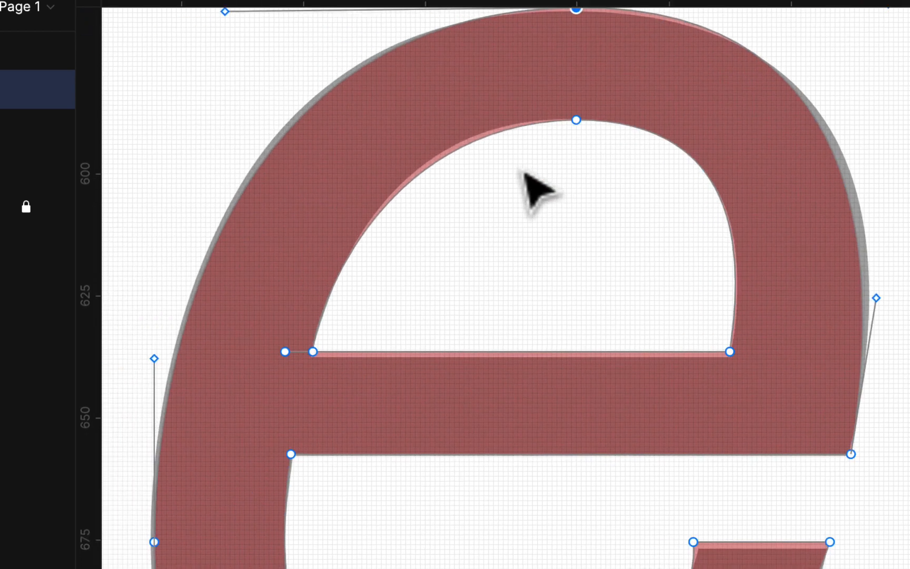
{"action": "left_click", "coordinate": [474, 358]}
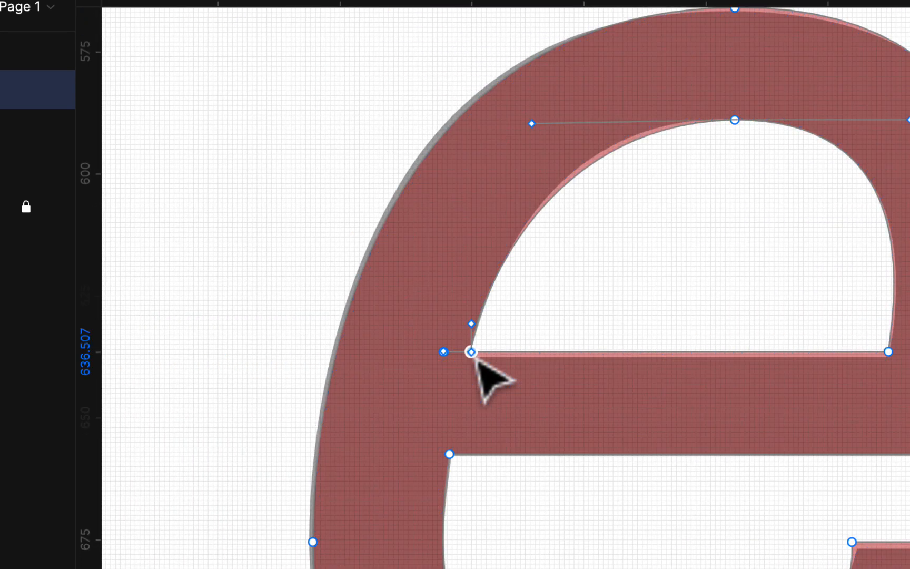
{"action": "left_click_drag", "start_coordinate": [476, 367], "coordinate": [464, 305]}
{"action": "left_click_drag", "start_coordinate": [446, 356], "coordinate": [413, 322]}
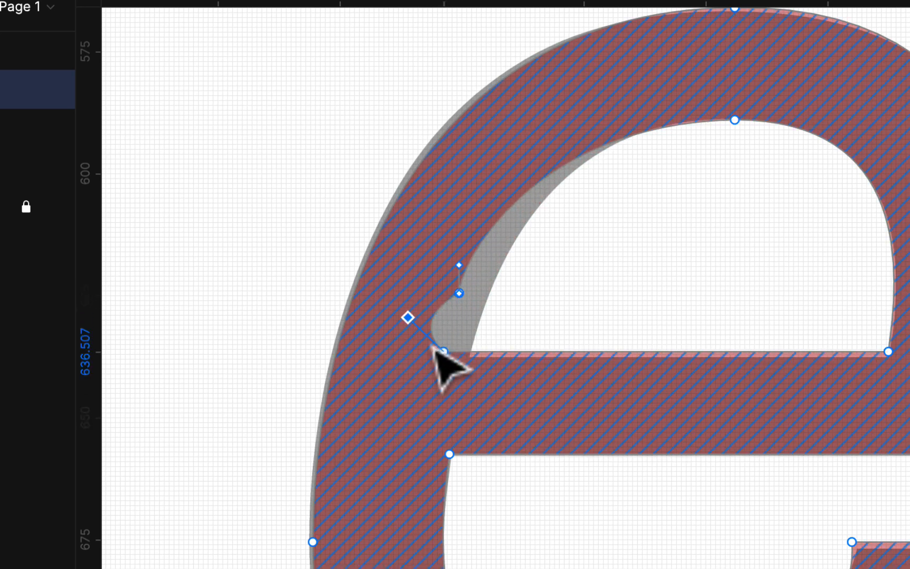
{"action": "left_click_drag", "start_coordinate": [447, 357], "coordinate": [471, 365]}
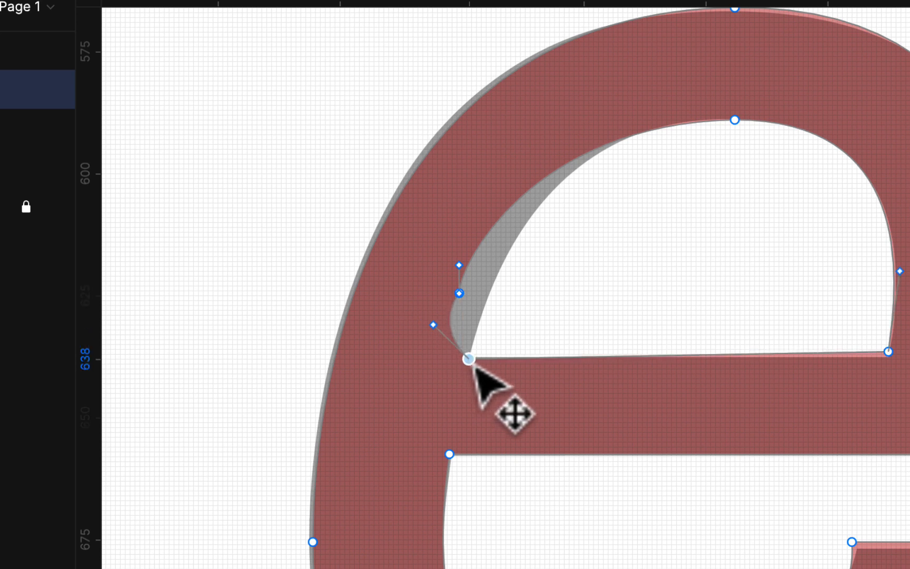
Step: Delete the surplus anchor on the upper counter's left side and bend the remaining curve onto the grey italic outline
{"action": "left_click", "coordinate": [459, 292]}
{"action": "left_click_drag", "start_coordinate": [459, 293], "coordinate": [520, 336]}
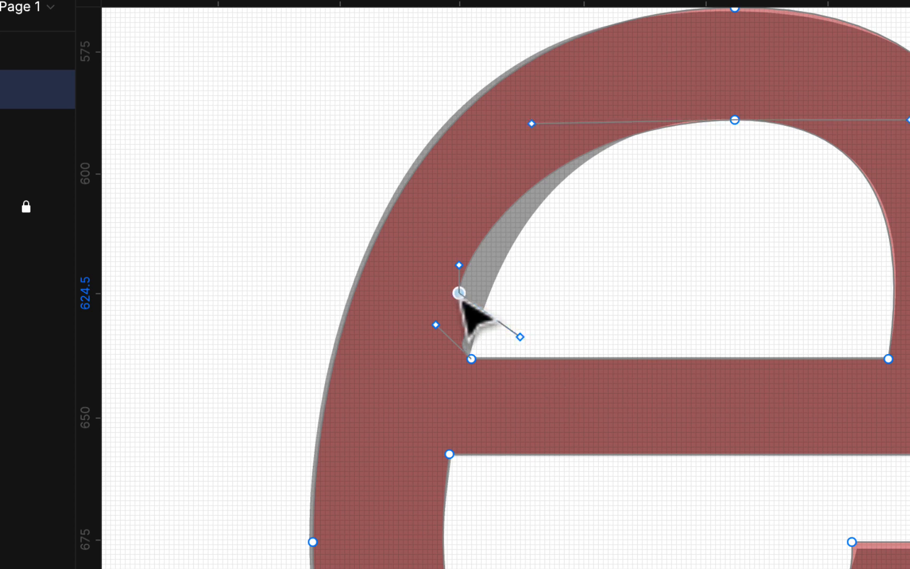
{"action": "key", "text": "Delete"}
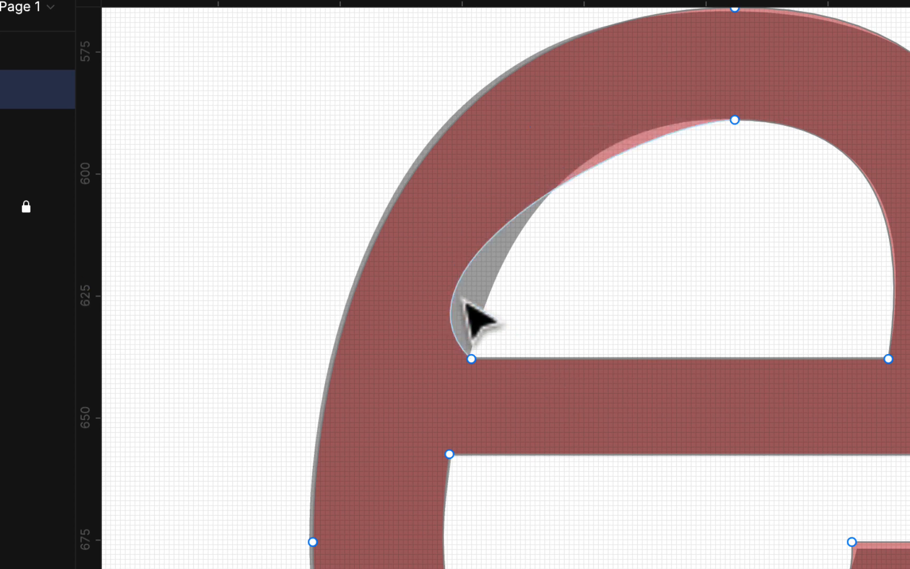
{"action": "left_click", "coordinate": [473, 363]}
{"action": "mouse_move", "coordinate": [376, 268]}
{"action": "left_mouse_down"}
{"action": "mouse_move", "coordinate": [485, 239]}
{"action": "mouse_move", "coordinate": [515, 172]}
{"action": "mouse_move", "coordinate": [481, 243]}
{"action": "mouse_move", "coordinate": [529, 152]}
{"action": "left_mouse_up"}
Step: Lengthen the outer right curve's handle to fill the grey edge and nudge the top outer anchor to Y 566.5
{"action": "scroll", "coordinate": [701, 284], "scroll_direction": "right", "scroll_amount": 10}
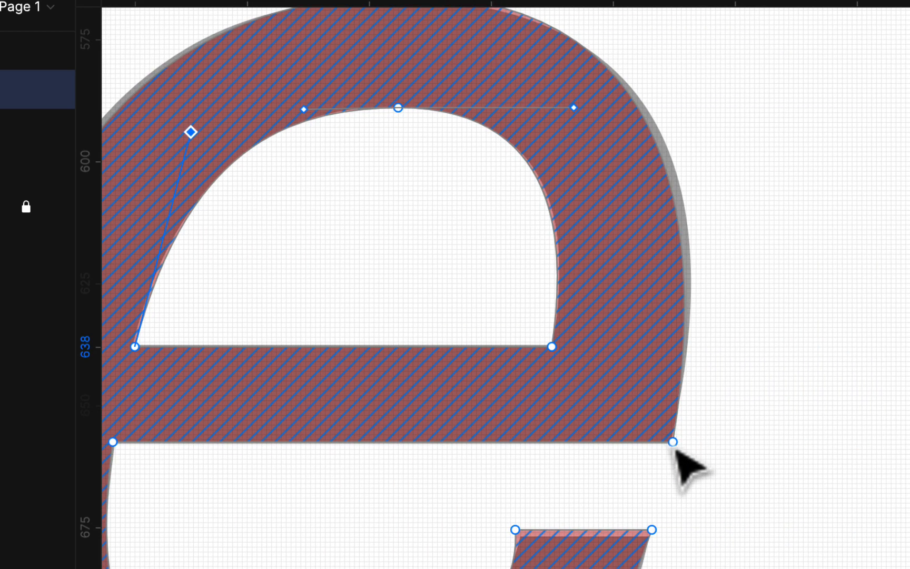
{"action": "left_click", "coordinate": [676, 446]}
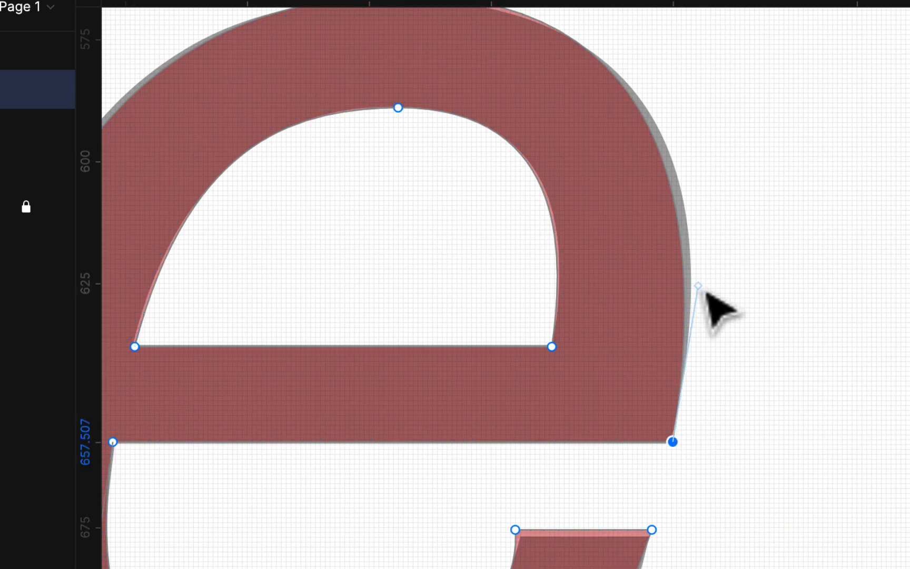
{"action": "left_click_drag", "start_coordinate": [698, 287], "coordinate": [710, 252]}
{"action": "scroll", "coordinate": [716, 260], "scroll_direction": "up", "scroll_amount": 3}
{"action": "scroll", "coordinate": [715, 260], "scroll_direction": "right", "scroll_amount": 1}
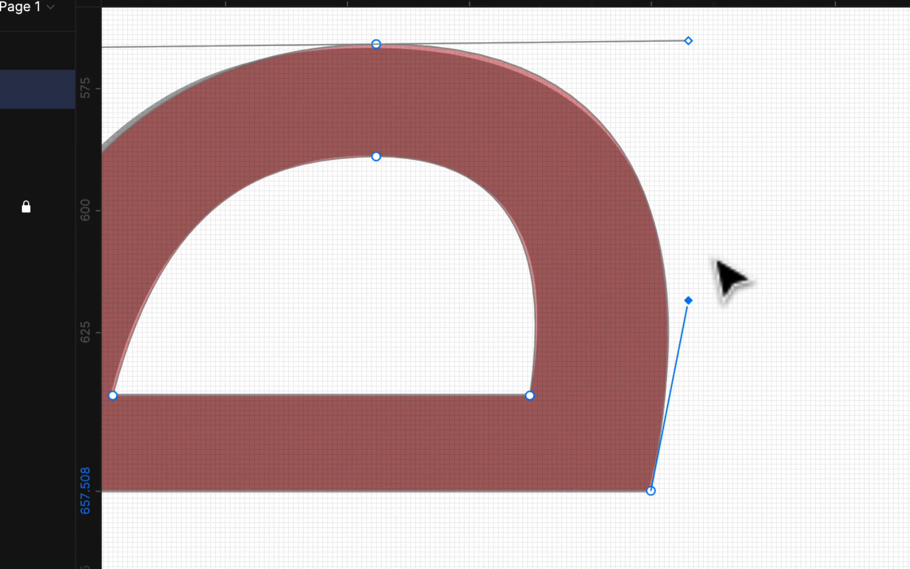
{"action": "left_click", "coordinate": [378, 47]}
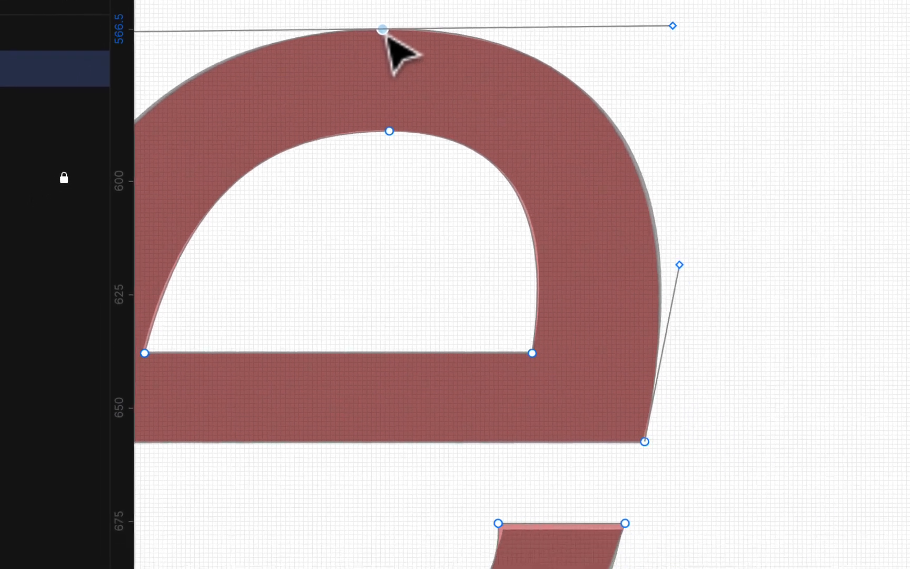
Step: Lower both terminal corners to Y 677 on the grey italic terminal and realign the outer corner's curve handle
{"action": "scroll", "coordinate": [594, 85], "scroll_direction": "down", "scroll_amount": 5}
{"action": "scroll", "coordinate": [594, 84], "scroll_direction": "left", "scroll_amount": 6}
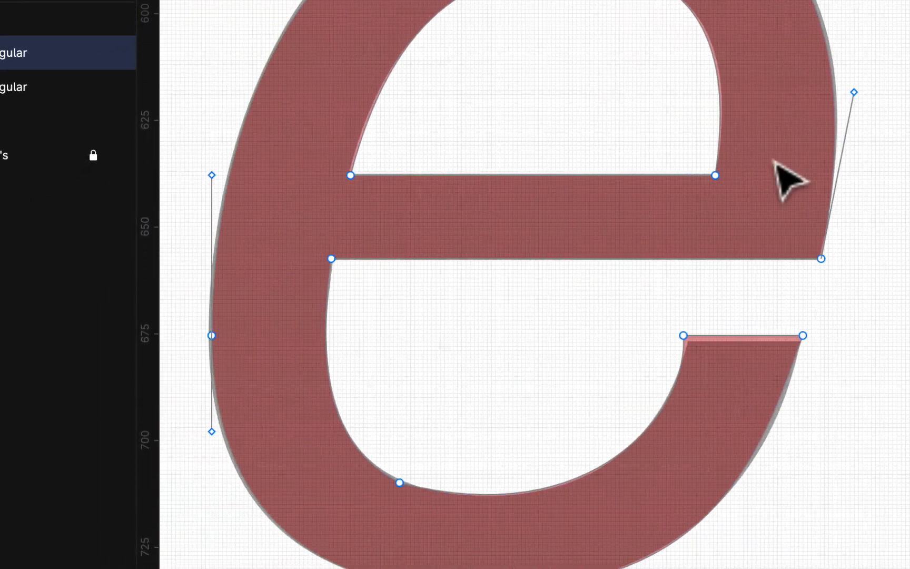
{"action": "left_click_drag", "start_coordinate": [804, 337], "coordinate": [799, 343]}
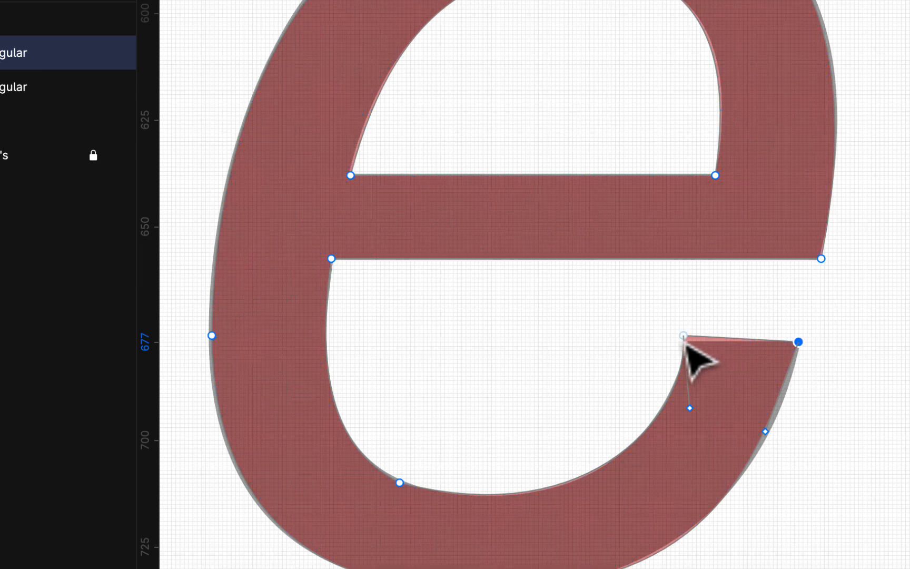
{"action": "mouse_move", "coordinate": [687, 341]}
{"action": "left_mouse_down"}
{"action": "mouse_move", "coordinate": [689, 353]}
{"action": "mouse_move", "coordinate": [686, 342]}
{"action": "left_mouse_up"}
{"action": "left_click_drag", "start_coordinate": [766, 438], "coordinate": [776, 433]}
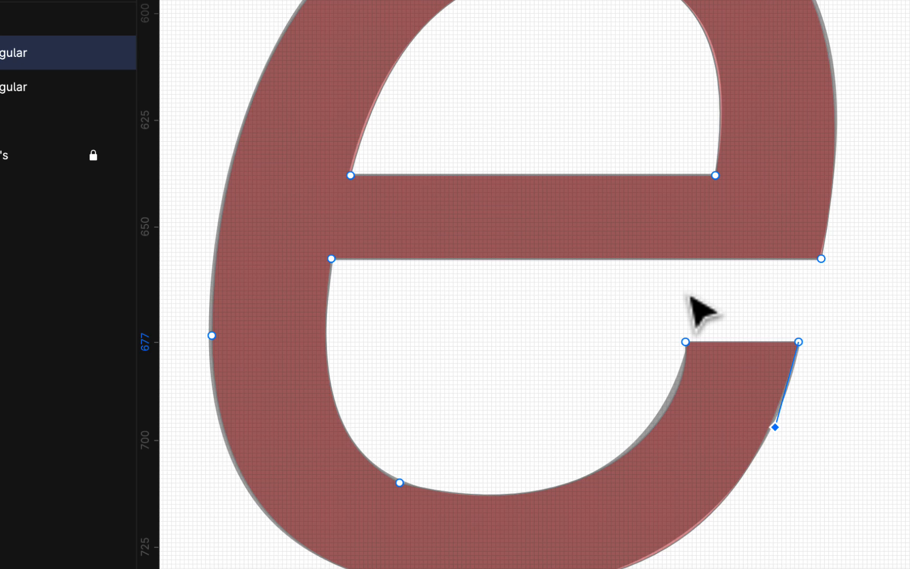
Step: Check the reshaped e's bowl, crossbar and lower terminal against the grey italic outline
{"action": "scroll", "coordinate": [700, 311], "scroll_direction": "up", "scroll_amount": 5}
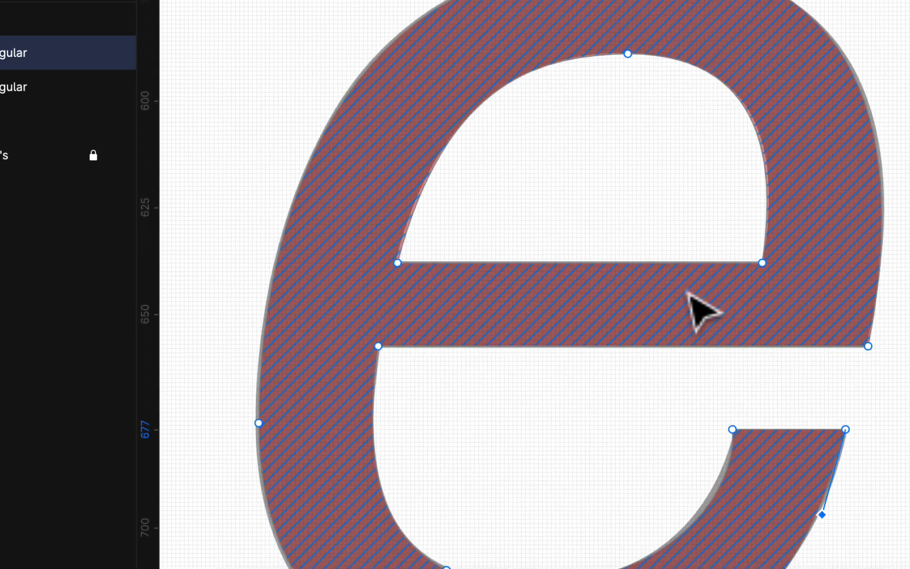
{"action": "scroll", "coordinate": [700, 311], "scroll_direction": "up", "scroll_amount": 6}
{"action": "scroll", "coordinate": [701, 311], "scroll_direction": "right", "scroll_amount": 9}
{"action": "scroll", "coordinate": [700, 311], "scroll_direction": "down", "scroll_amount": 6}
{"action": "scroll", "coordinate": [701, 311], "scroll_direction": "left", "scroll_amount": 2}
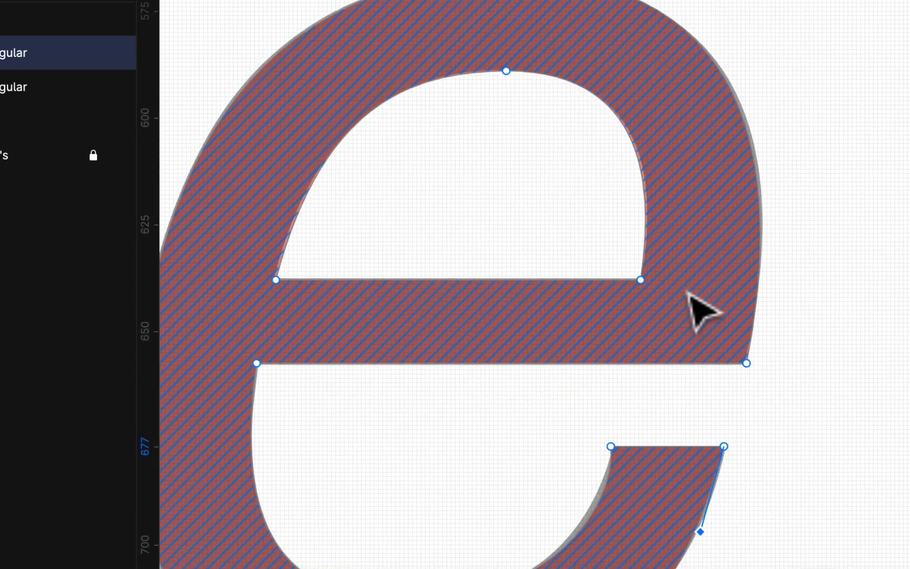
{"action": "scroll", "coordinate": [689, 294], "scroll_direction": "down", "scroll_amount": 9}
{"action": "scroll", "coordinate": [689, 294], "scroll_direction": "right", "scroll_amount": 1}
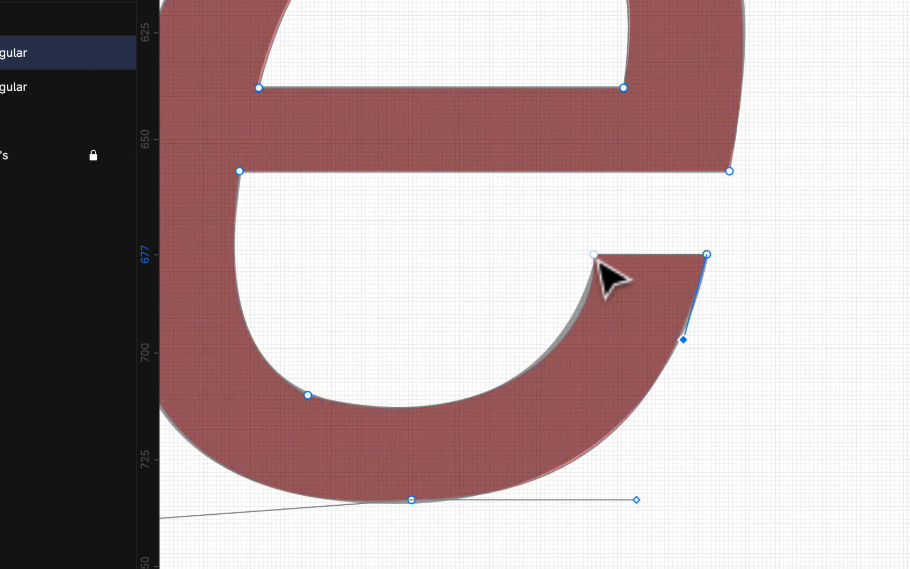
Step: Adjust the curve handle of the lower terminal's inner corner to fill the grey edge and finish editing the e's vector
{"action": "left_click_drag", "start_coordinate": [604, 336], "coordinate": [590, 335]}
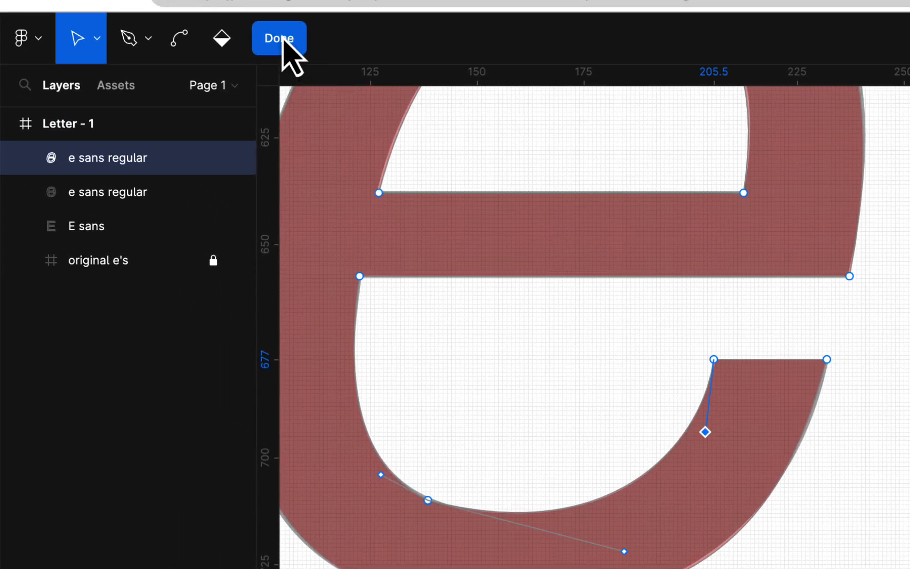
{"action": "left_click", "coordinate": [281, 39]}
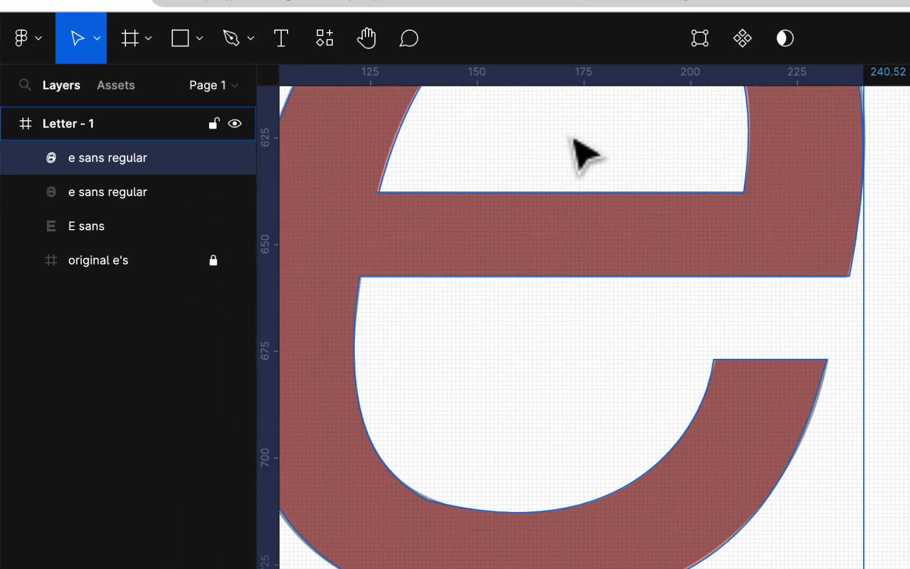
{"action": "key", "text": "shift+2"}
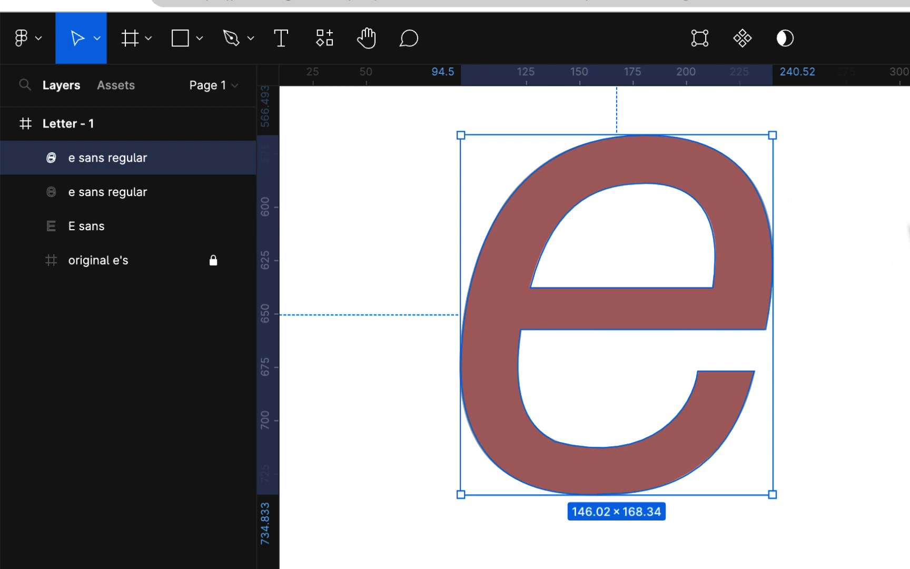
Step: Set the reshaped italic e's BF1D1D fill opacity to 100%
{"action": "scroll", "coordinate": [909, 227], "scroll_direction": "up", "scroll_amount": 15}
{"action": "scroll", "coordinate": [909, 228], "scroll_direction": "down", "scroll_amount": 14}
{"action": "scroll", "coordinate": [909, 227], "scroll_direction": "down", "scroll_amount": 3}
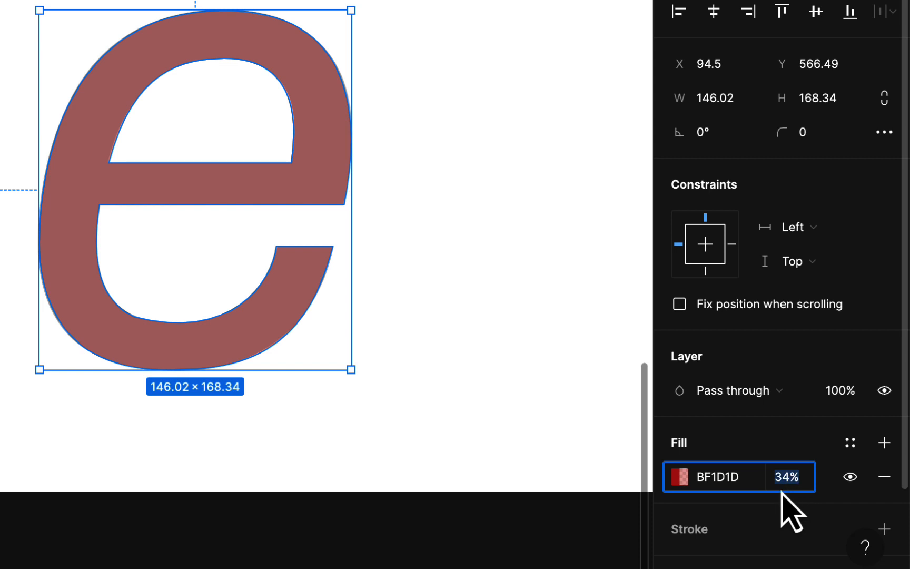
{"action": "key", "text": "Return"}
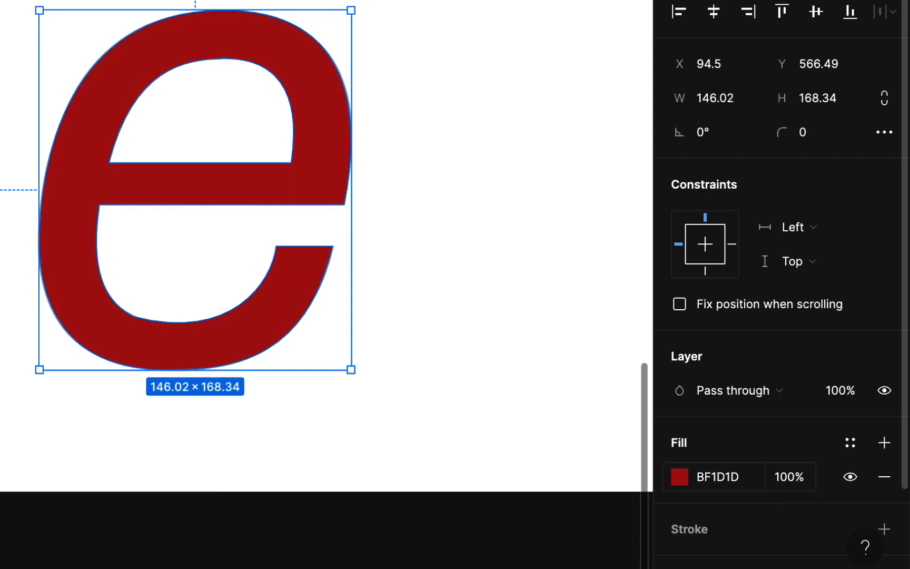
Step: Group the three traced shapes: E sans and both e sans regular letters
{"action": "key", "text": "minus"}
{"action": "key", "text": "minus"}
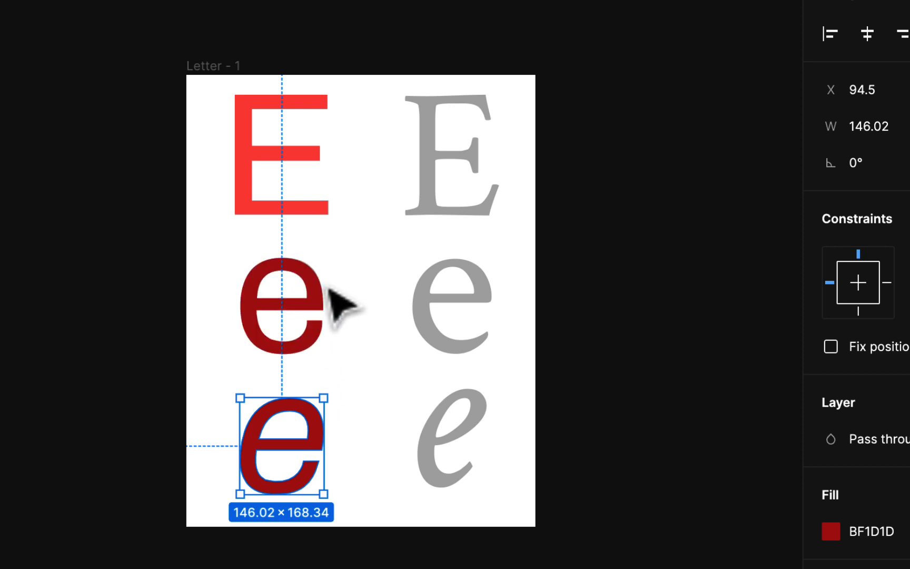
{"action": "scroll", "coordinate": [366, 342], "scroll_direction": "down", "scroll_amount": 5}
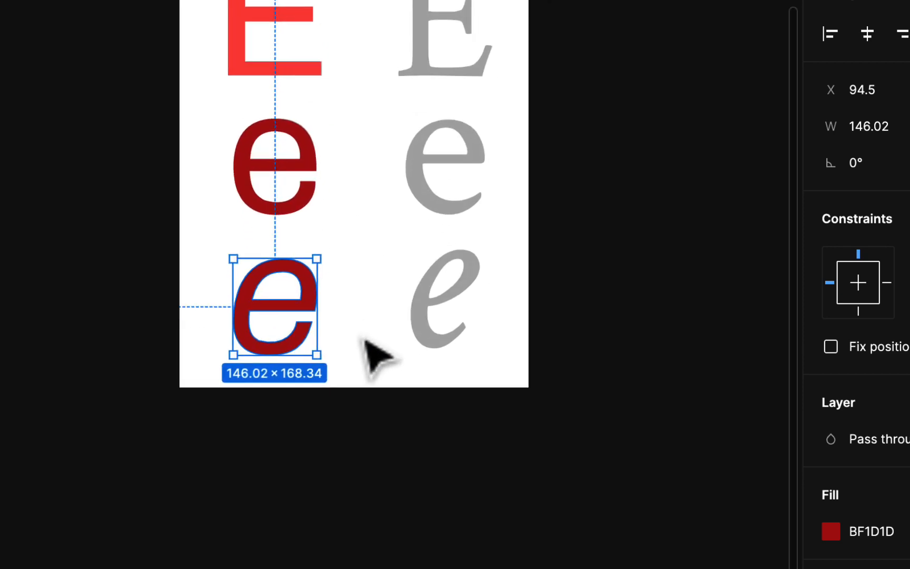
{"action": "scroll", "coordinate": [308, 303], "scroll_direction": "up", "scroll_amount": 5}
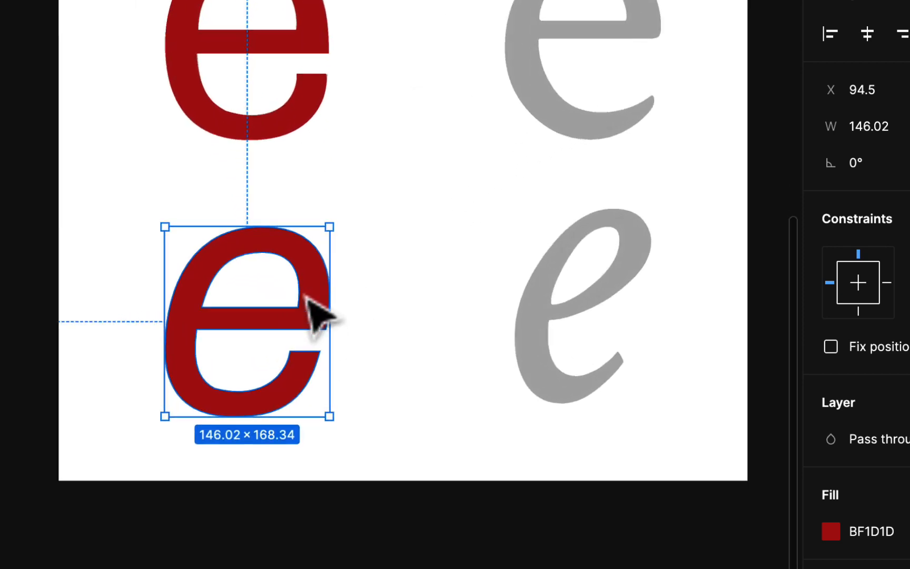
{"action": "scroll", "coordinate": [427, 206], "scroll_direction": "up", "scroll_amount": 3}
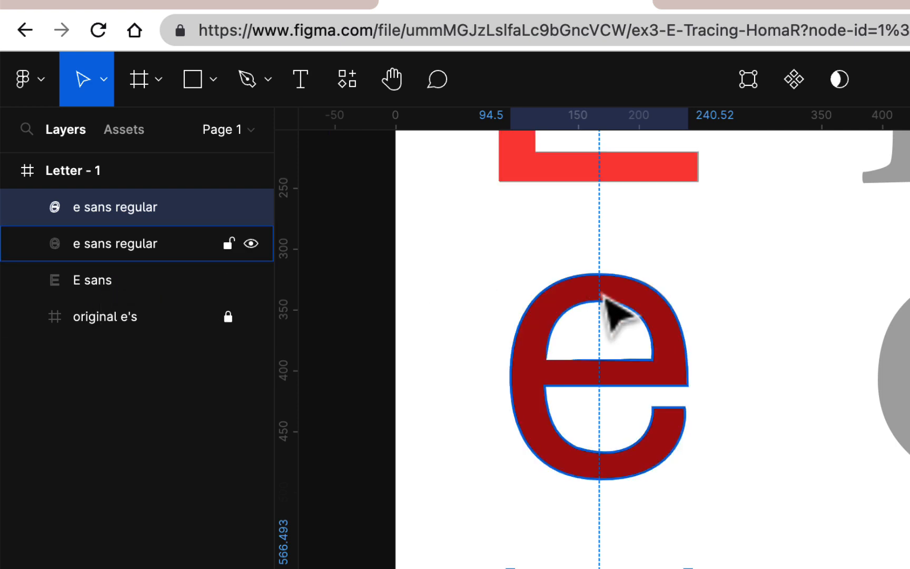
{"action": "scroll", "coordinate": [763, 303], "scroll_direction": "up", "scroll_amount": 5}
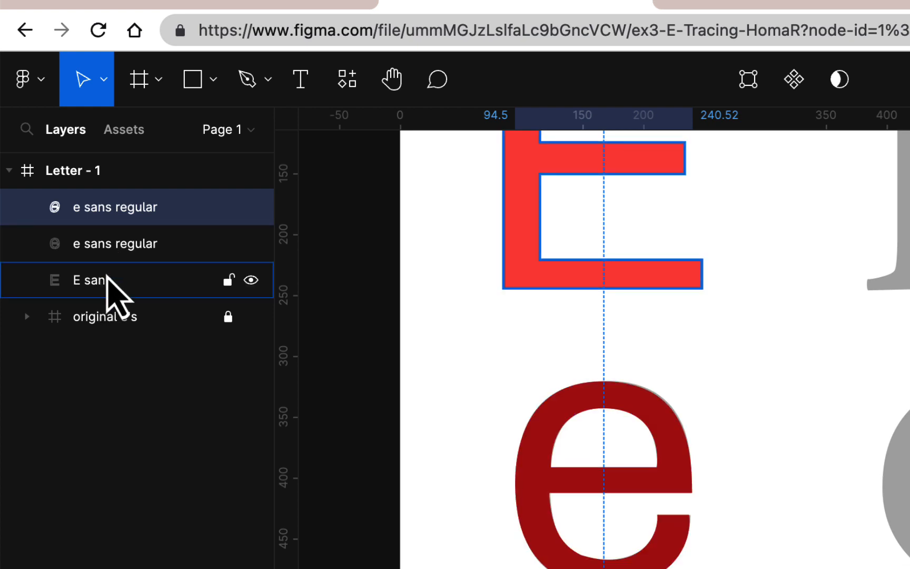
{"action": "left_click", "coordinate": [107, 276], "text": "shift"}
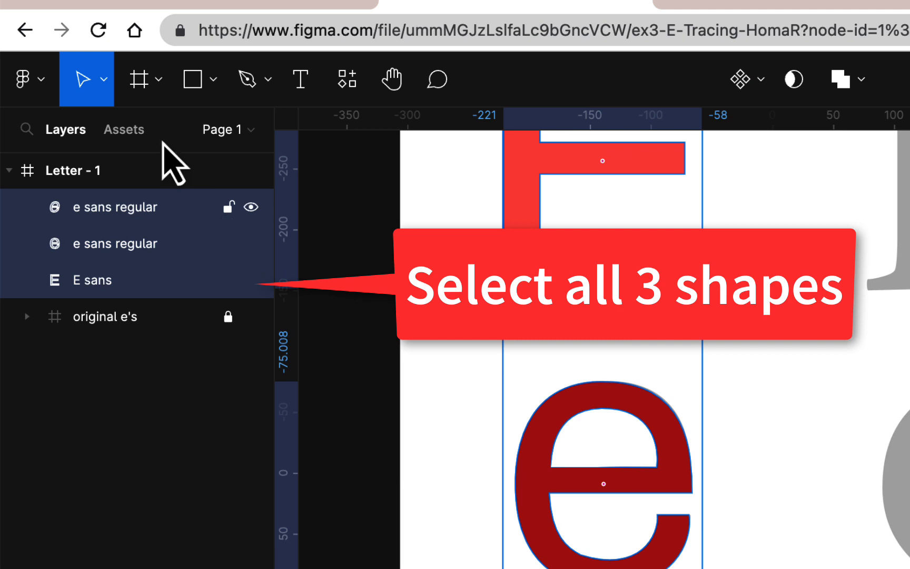
{"action": "left_click", "coordinate": [45, 79]}
{"action": "mouse_move", "coordinate": [82, 285]}
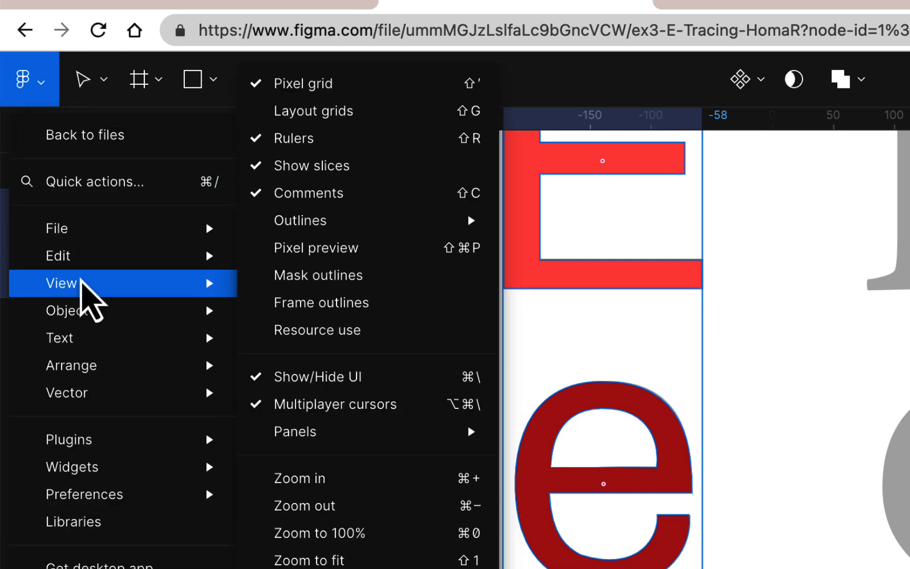
{"action": "mouse_move", "coordinate": [84, 311]}
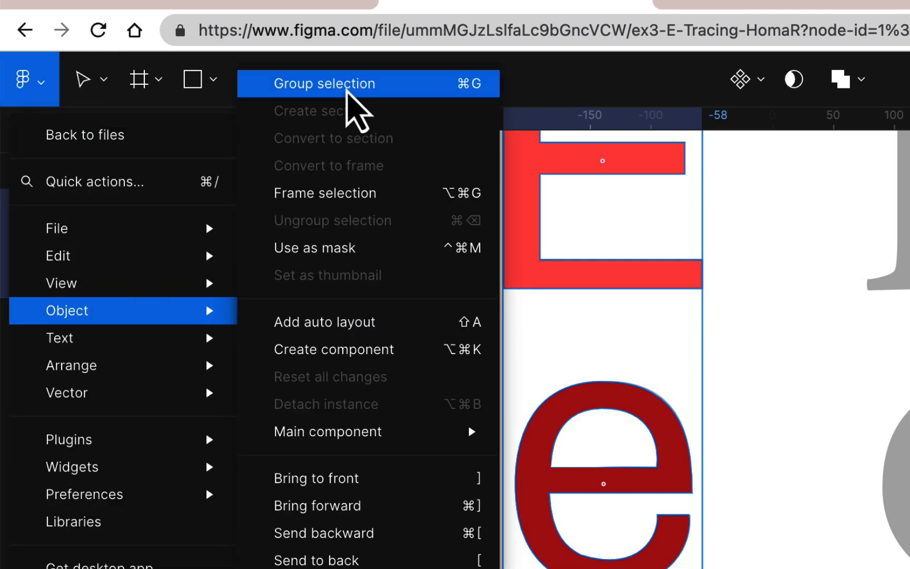
{"action": "left_click", "coordinate": [345, 85]}
Step: Rename the new group as Sans Es and check the layers it contains
{"action": "double_click", "coordinate": [107, 208]}
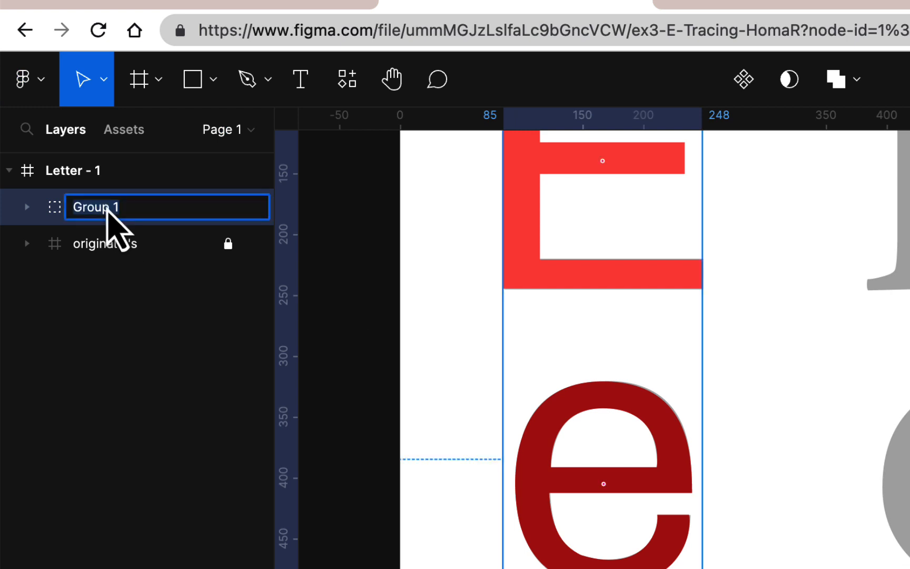
{"action": "key", "text": "Return"}
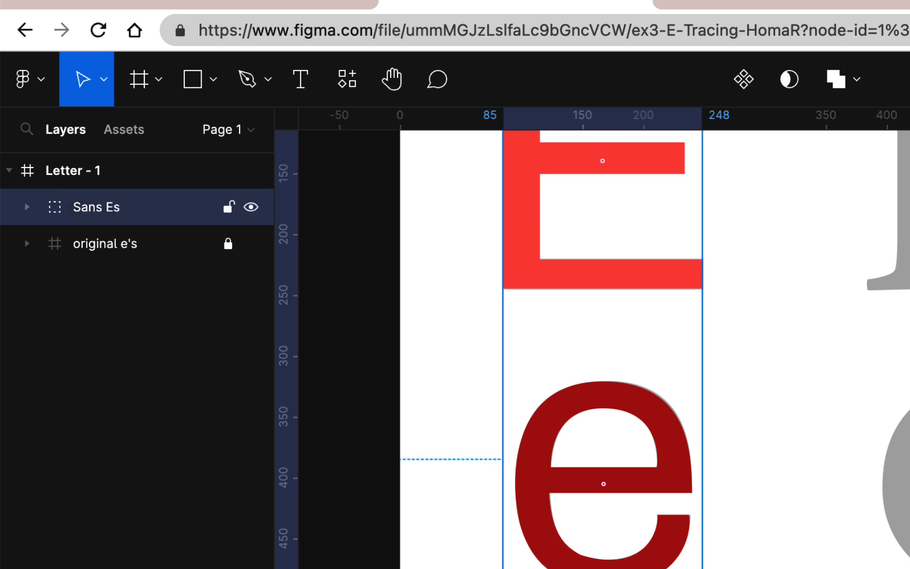
{"action": "left_click", "coordinate": [28, 207]}
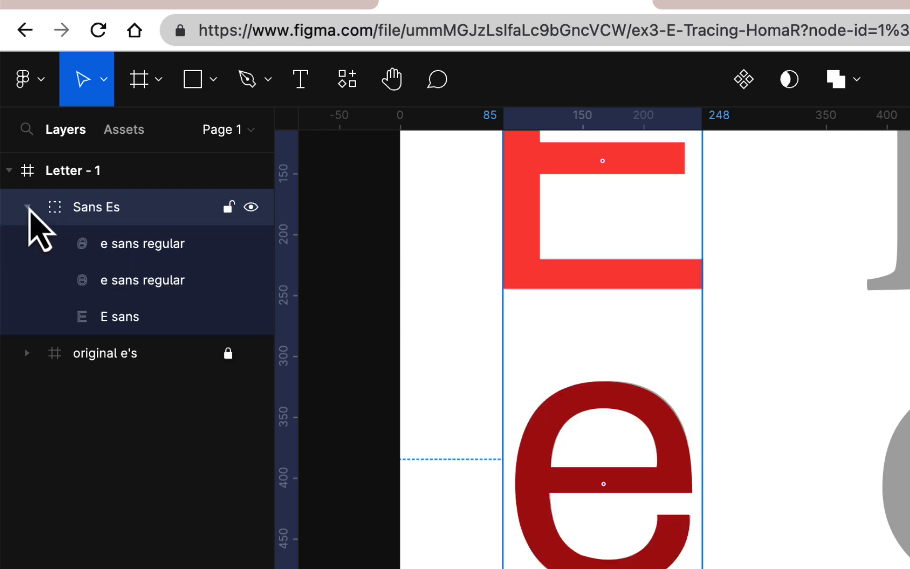
{"action": "left_click", "coordinate": [29, 208]}
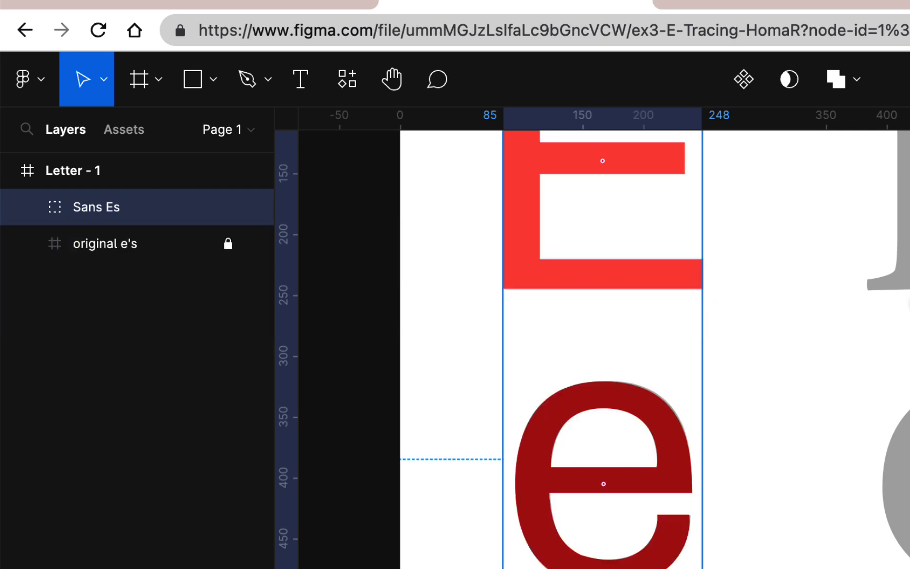
Step: Examine the grey serif capital E beside the finished sans letters
{"action": "scroll", "coordinate": [600, 348], "scroll_direction": "right", "scroll_amount": 3}
{"action": "scroll", "coordinate": [601, 348], "scroll_direction": "up", "scroll_amount": 5}
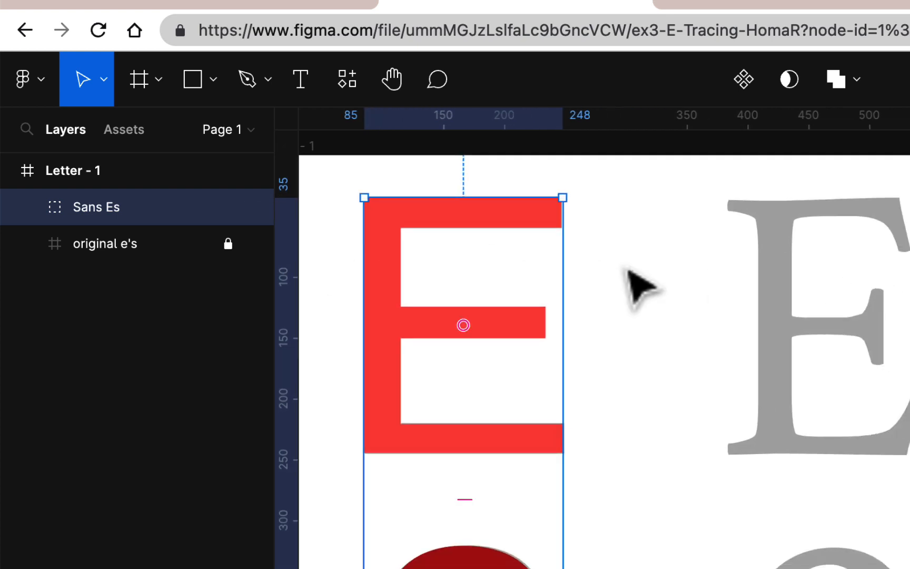
{"action": "scroll", "coordinate": [604, 337], "scroll_direction": "down", "scroll_amount": 10}
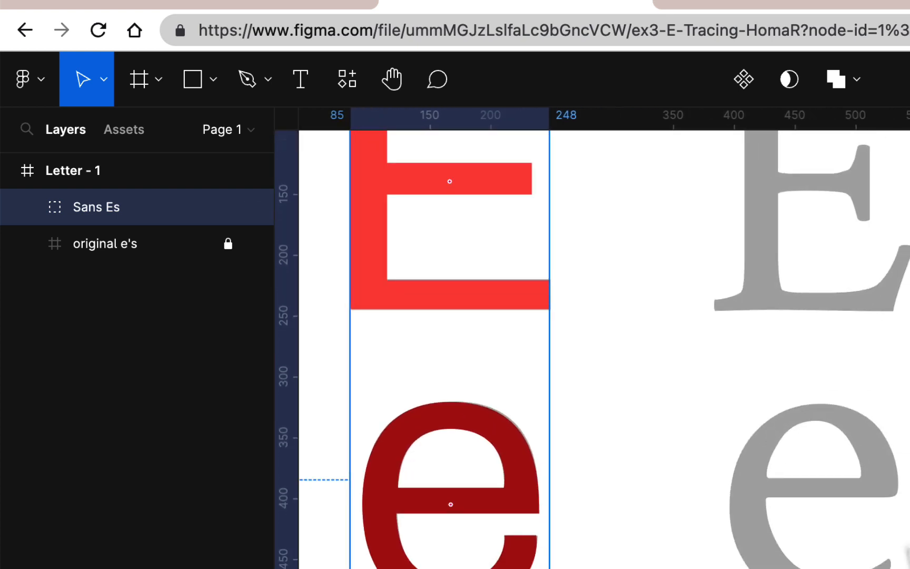
{"action": "scroll", "coordinate": [604, 338], "scroll_direction": "up", "scroll_amount": 10}
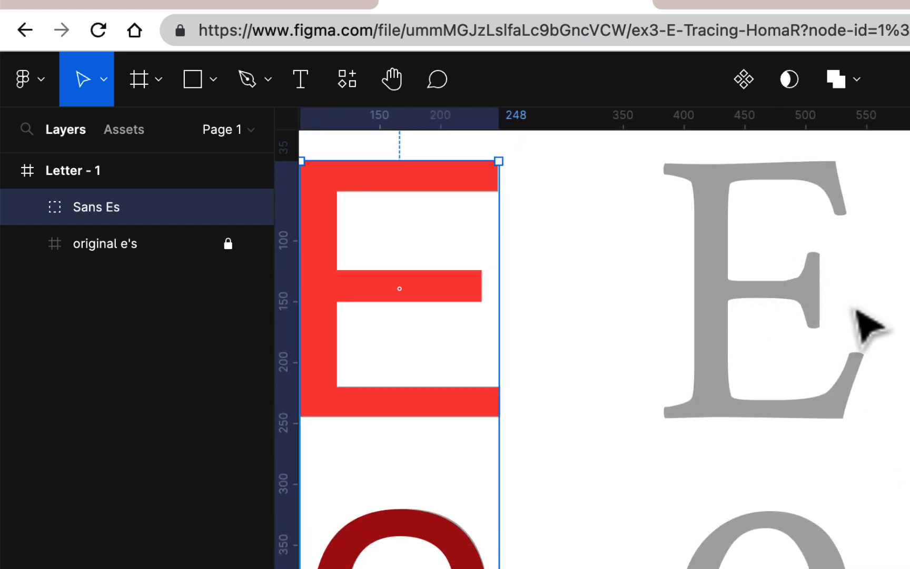
{"action": "scroll", "coordinate": [874, 324], "scroll_direction": "right", "scroll_amount": 2}
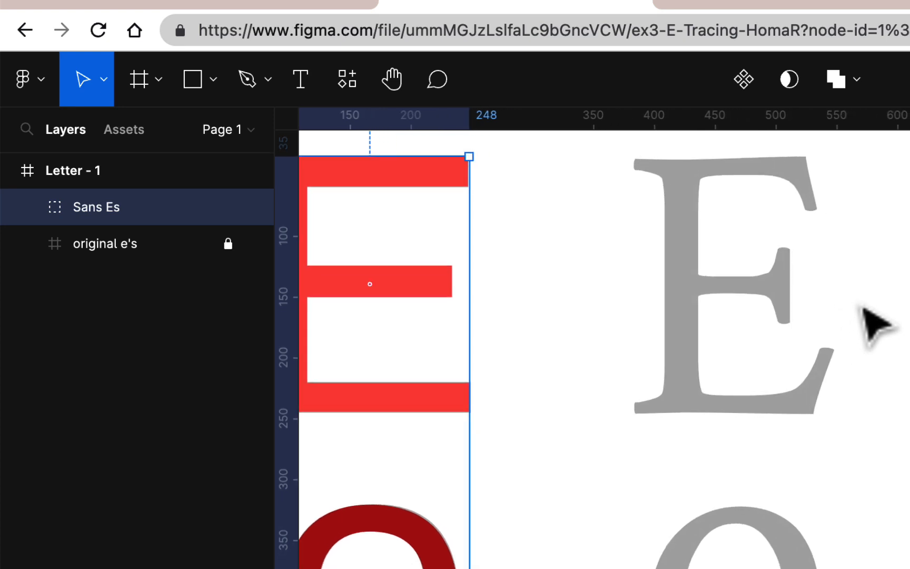